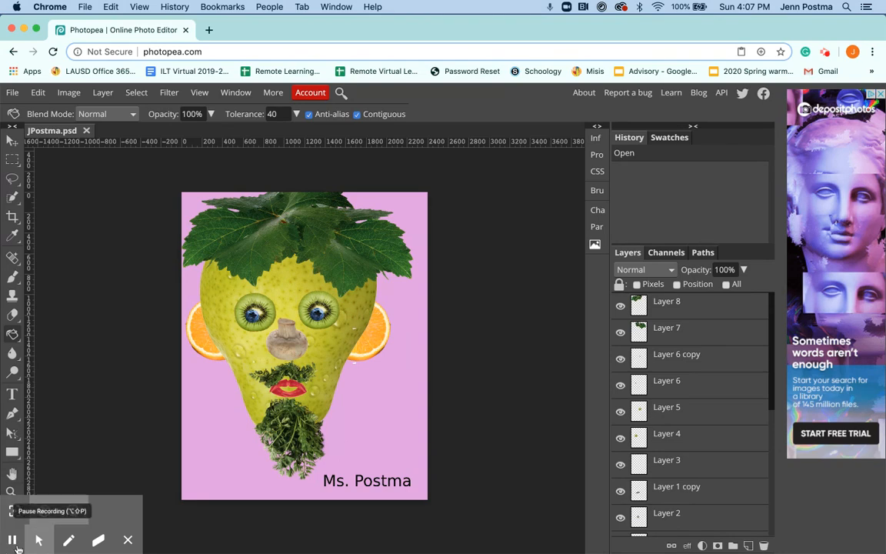
Open pear.psd from the produce head PSDs folder inside the food face folder on the Desktop
{"action": "left_click", "coordinate": [13, 92]}
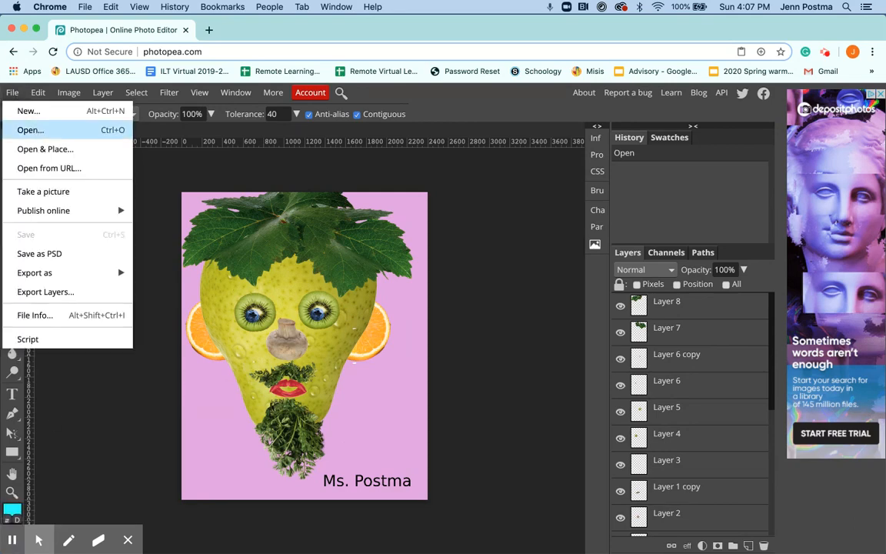
{"action": "left_click", "coordinate": [31, 130]}
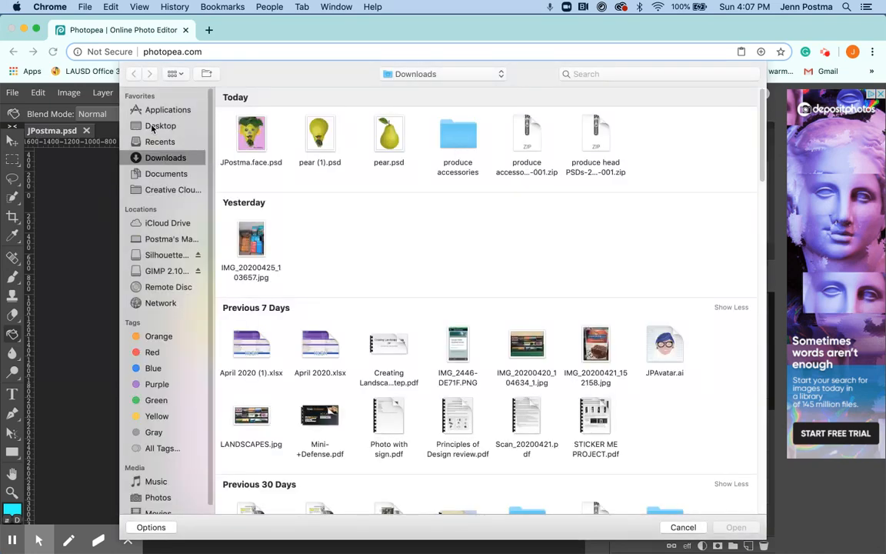
{"action": "left_click", "coordinate": [152, 127]}
{"action": "left_click", "coordinate": [250, 139]}
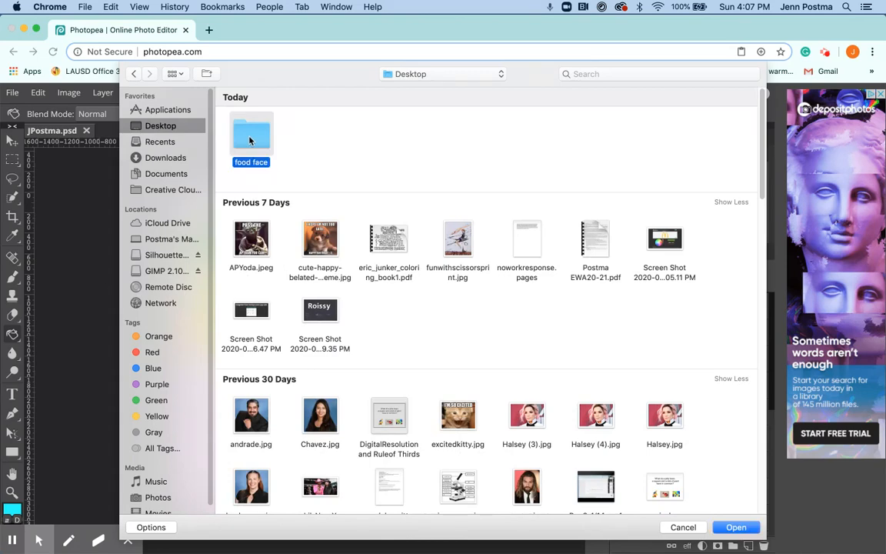
{"action": "double_click", "coordinate": [250, 140]}
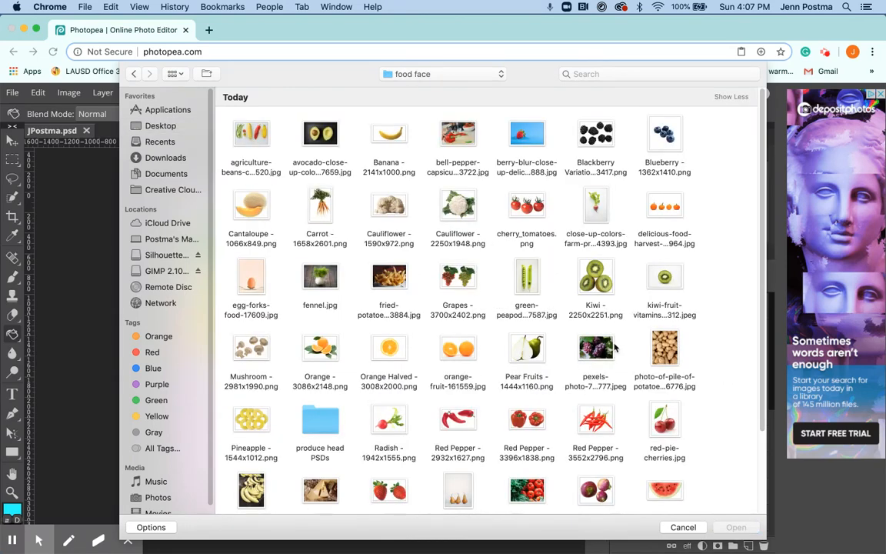
{"action": "scroll", "coordinate": [614, 348], "scroll_direction": "down", "scroll_amount": 2}
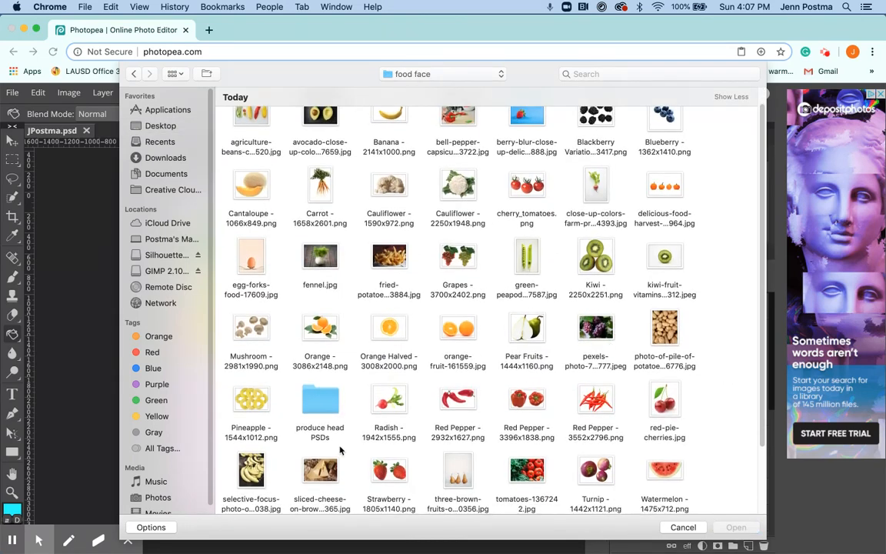
{"action": "double_click", "coordinate": [323, 408]}
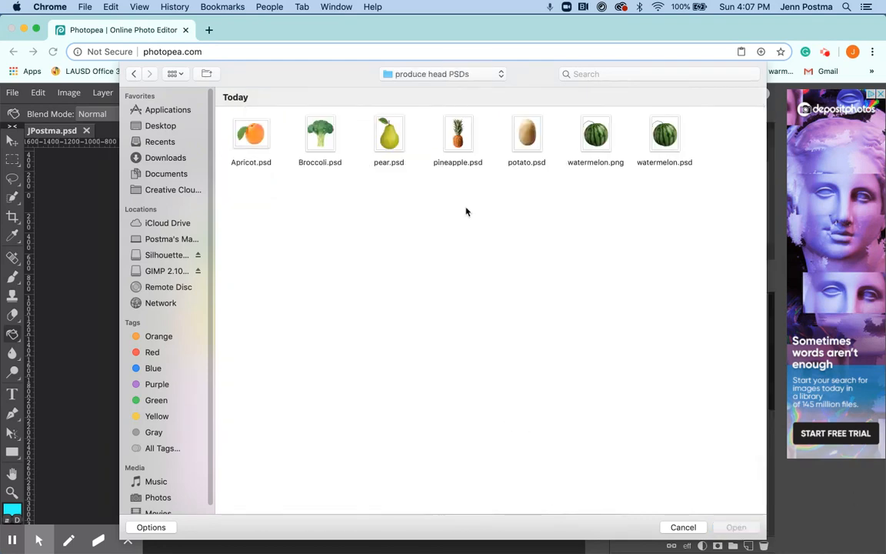
{"action": "left_click", "coordinate": [388, 137]}
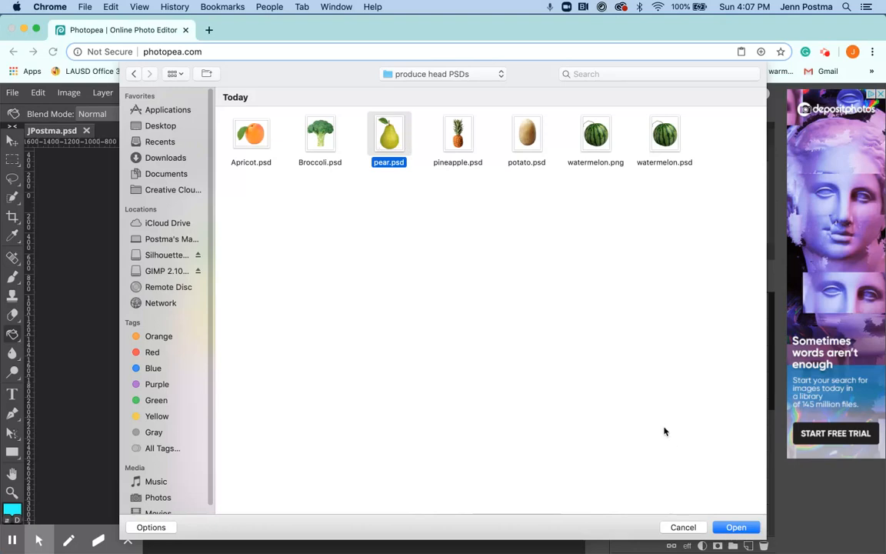
{"action": "left_click", "coordinate": [752, 528]}
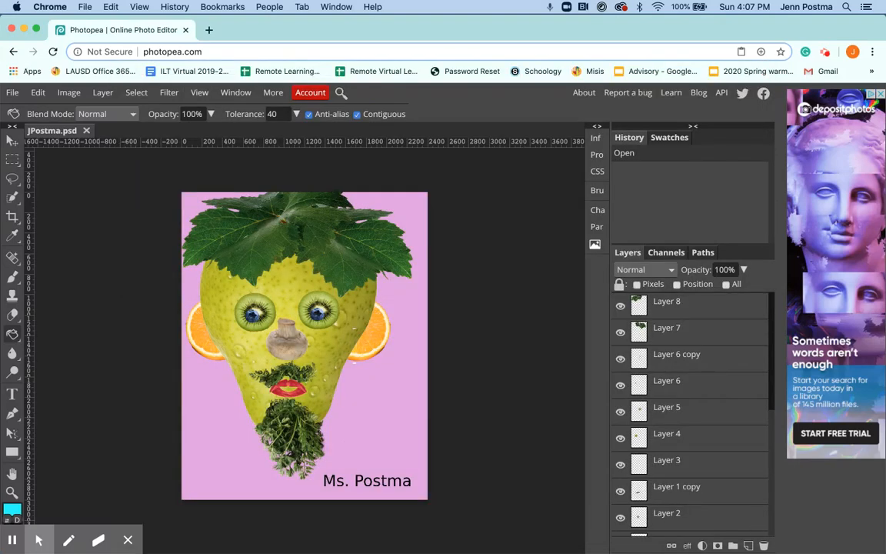
Open the Carrot - 1658x2601.png image from the food face folder
{"action": "left_click", "coordinate": [10, 92]}
{"action": "left_click", "coordinate": [29, 130]}
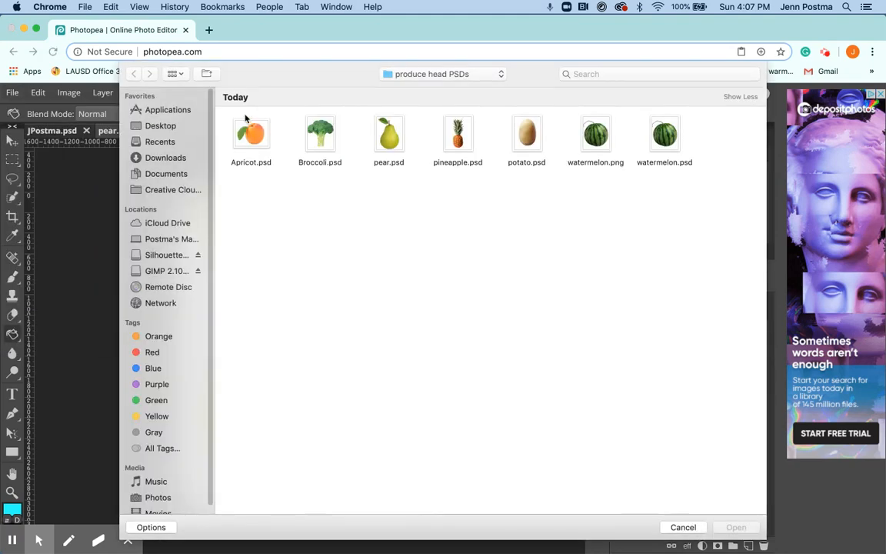
{"action": "left_click", "coordinate": [420, 75]}
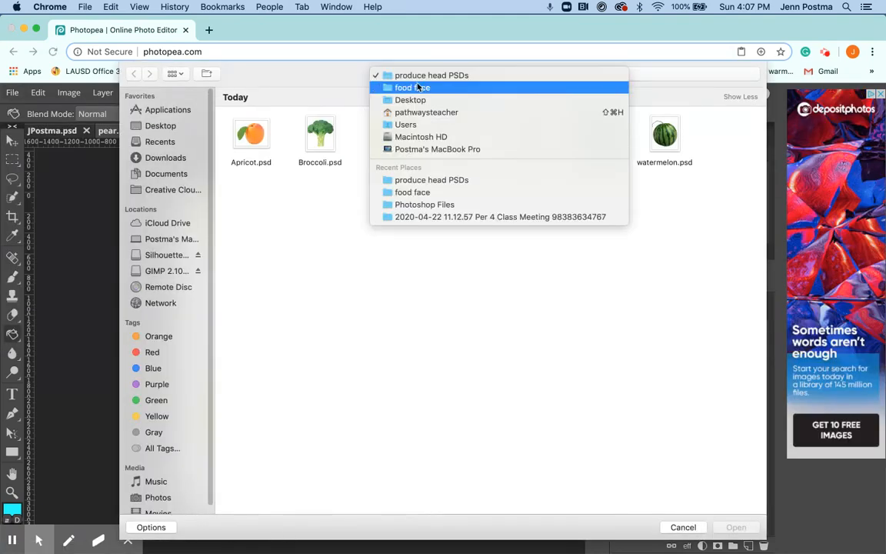
{"action": "left_click", "coordinate": [420, 88]}
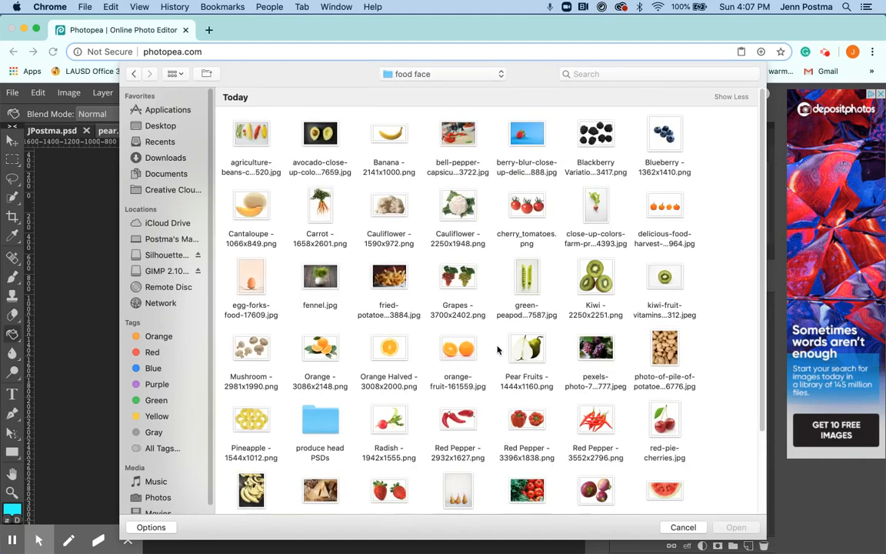
{"action": "left_click", "coordinate": [292, 189]}
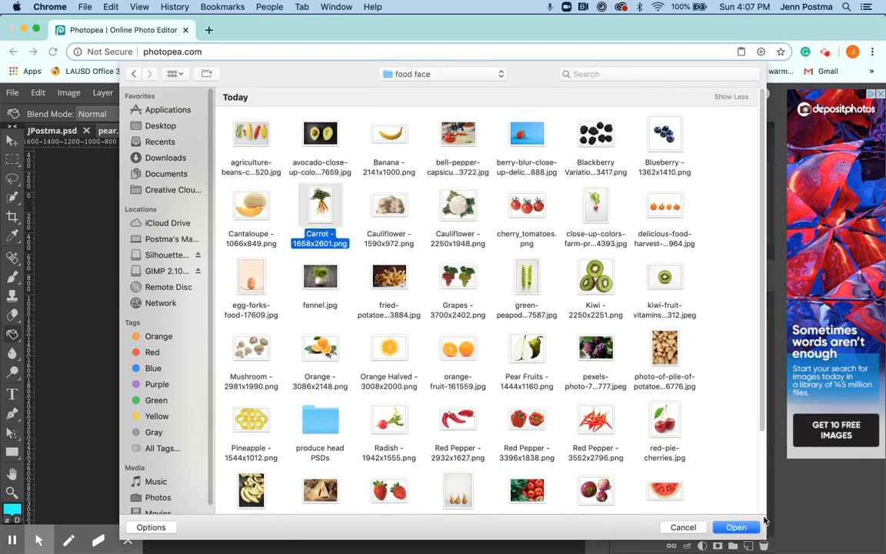
{"action": "left_click", "coordinate": [684, 527]}
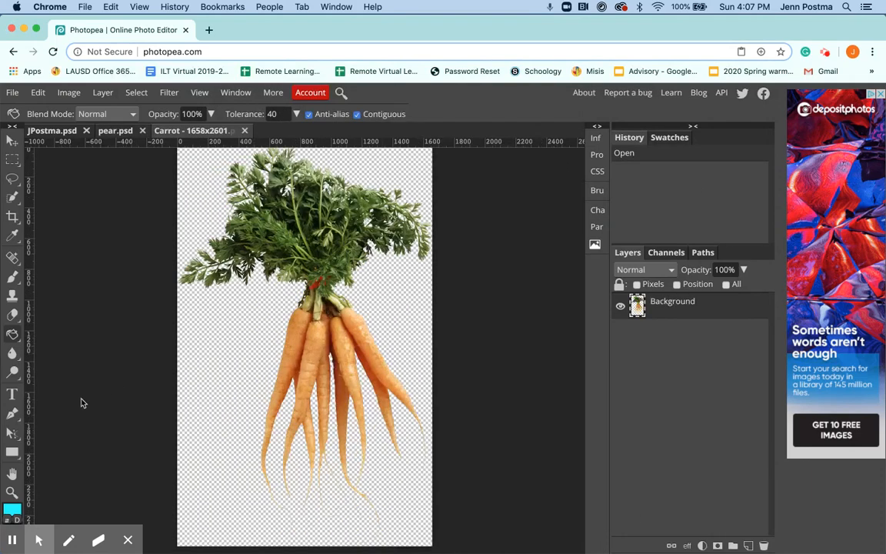
{"action": "left_click", "coordinate": [13, 539]}
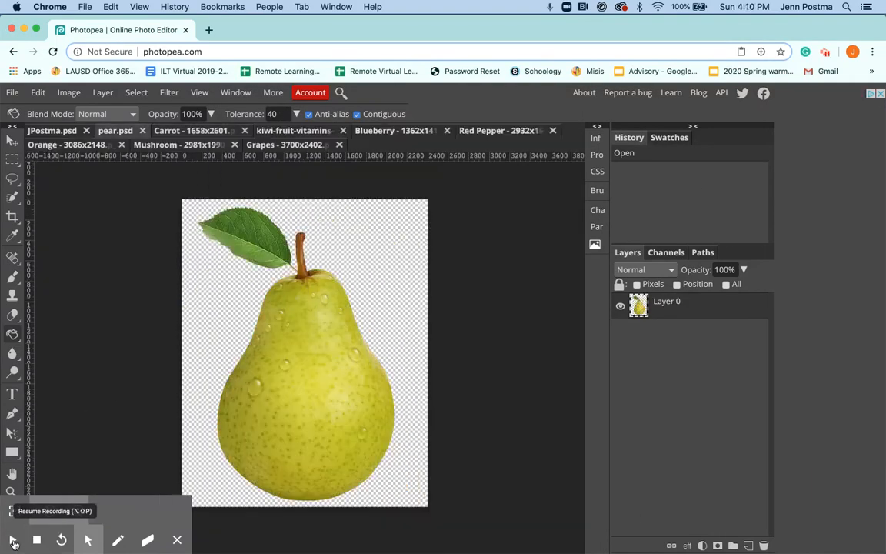
{"action": "left_click", "coordinate": [12, 542]}
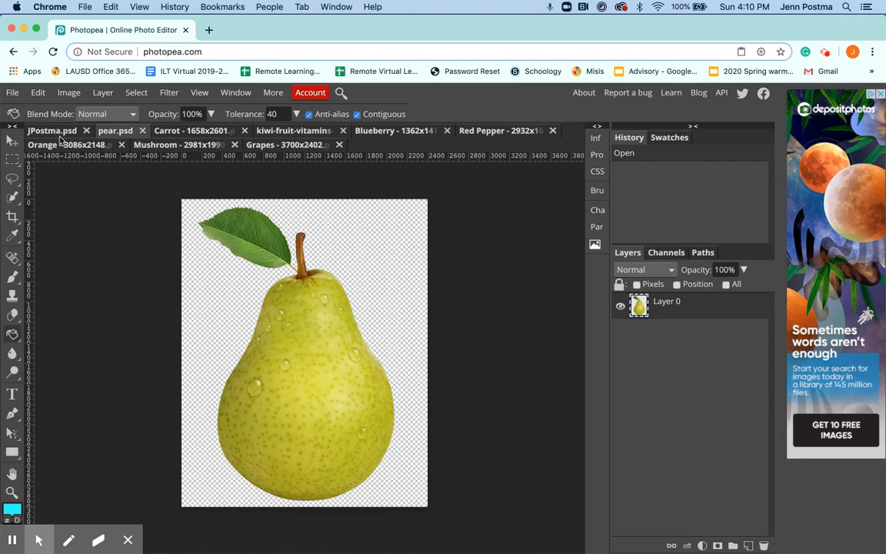
{"action": "left_click", "coordinate": [365, 414]}
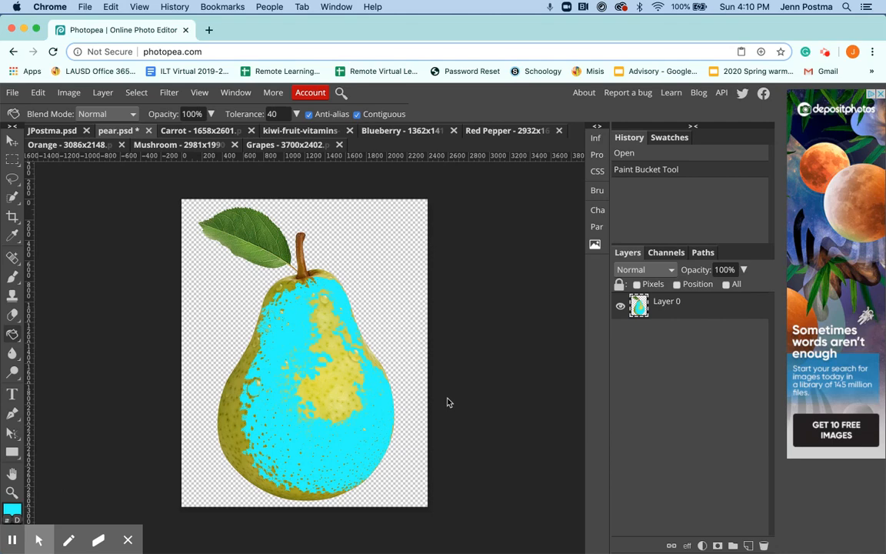
{"action": "key", "text": "super+z"}
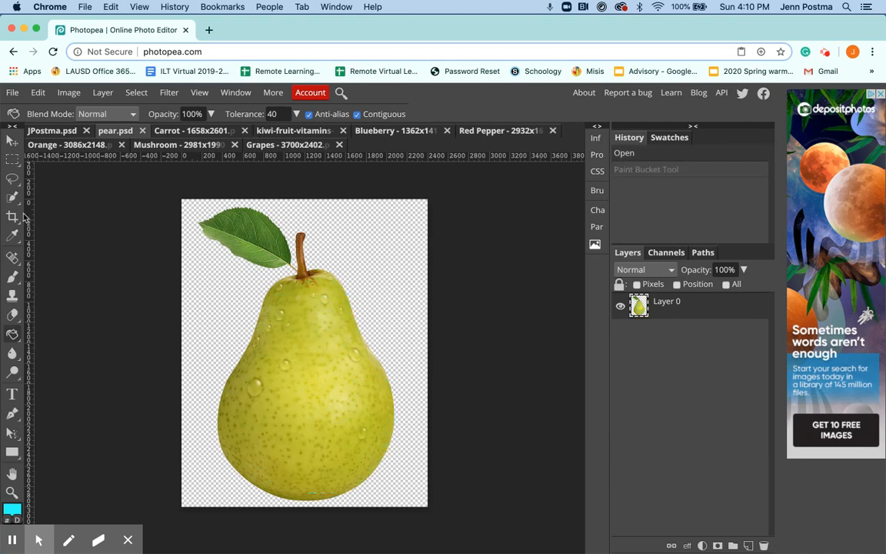
Rotate the pear layer 180 degrees with Free Transform so it stands upside down, and apply the transform
{"action": "left_click", "coordinate": [12, 141]}
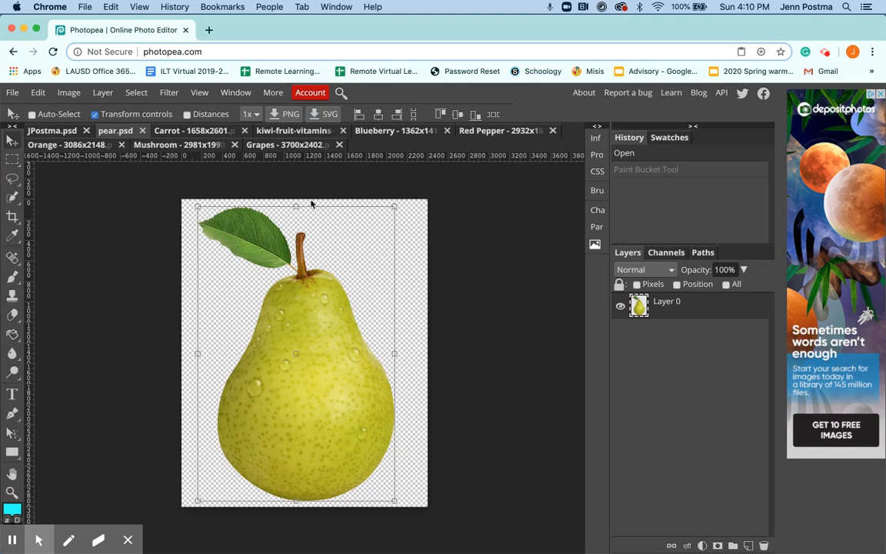
{"action": "left_click", "coordinate": [406, 200]}
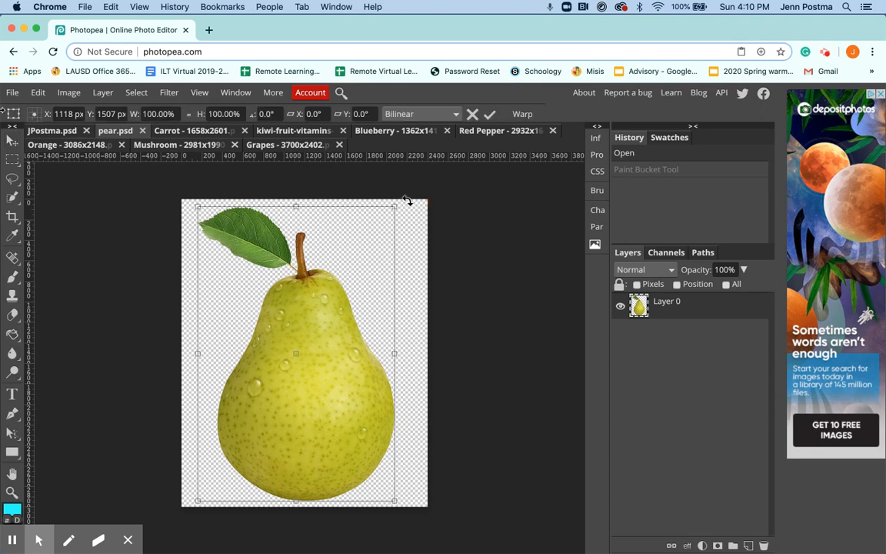
{"action": "left_click", "coordinate": [11, 141]}
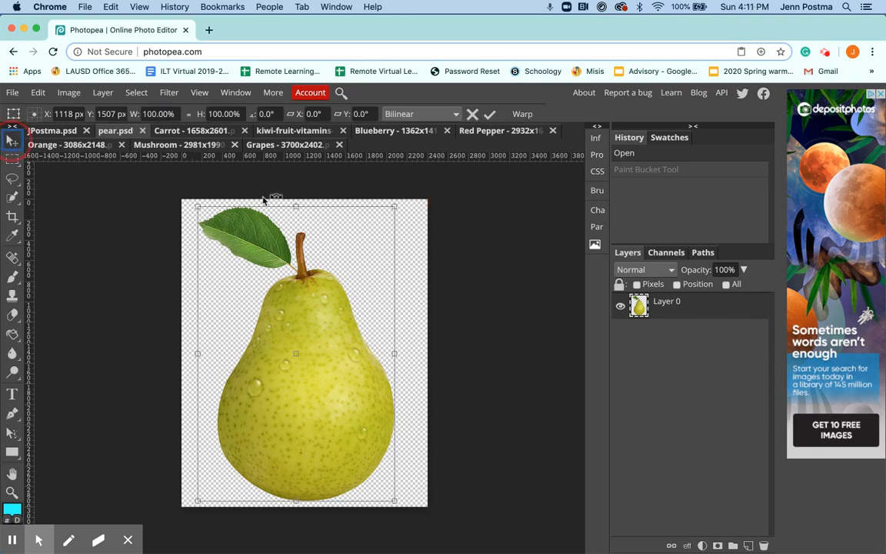
{"action": "left_click", "coordinate": [329, 204]}
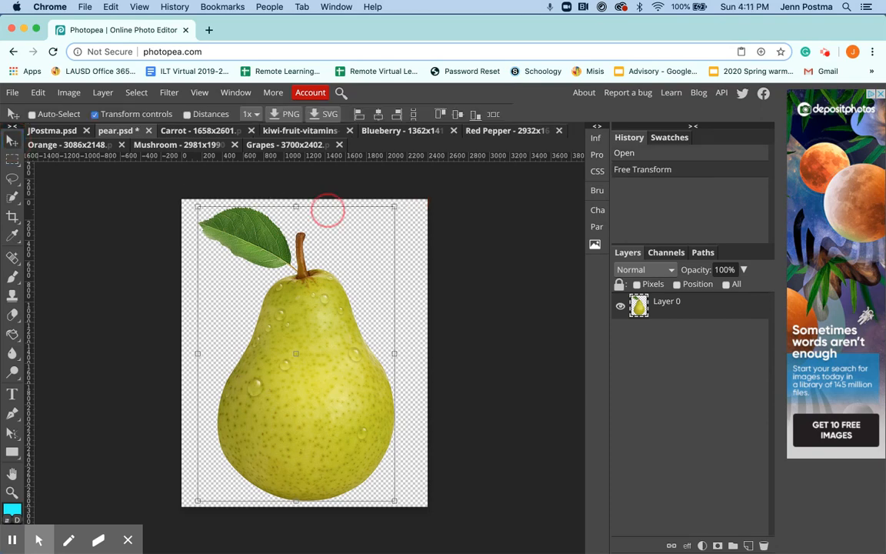
{"action": "left_click", "coordinate": [408, 201]}
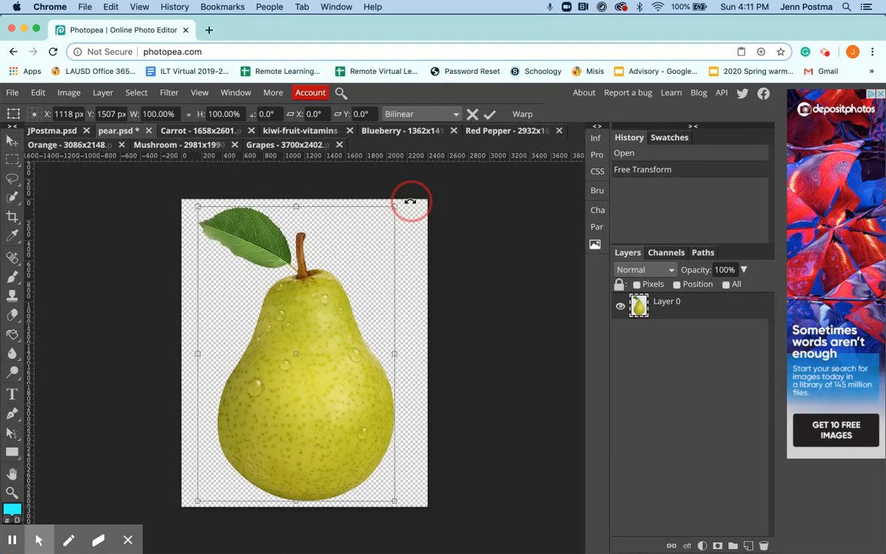
{"action": "left_click_drag", "start_coordinate": [410, 201], "coordinate": [221, 452]}
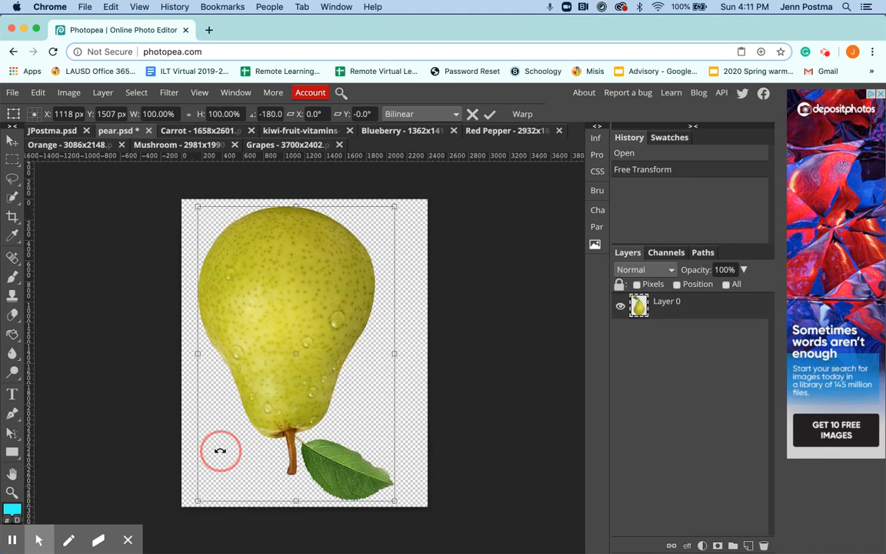
{"action": "left_click_drag", "start_coordinate": [220, 451], "coordinate": [220, 452]}
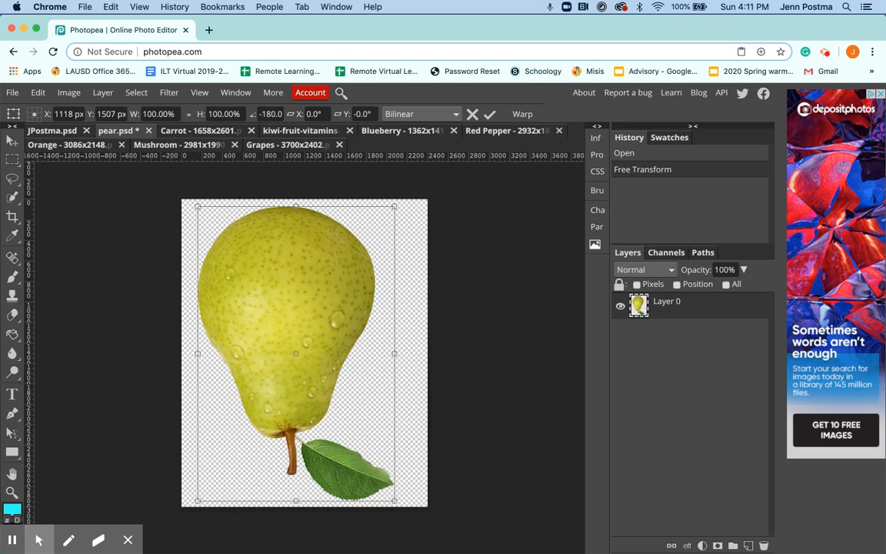
{"action": "key", "text": "Return"}
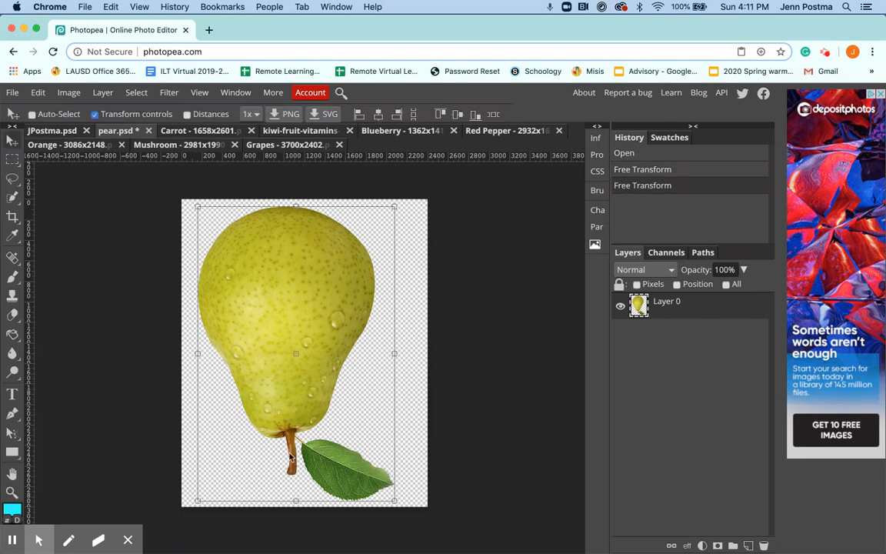
Draw an elliptical selection around the pear's stem and leaf and delete the selected pixels
{"action": "right_click", "coordinate": [13, 160]}
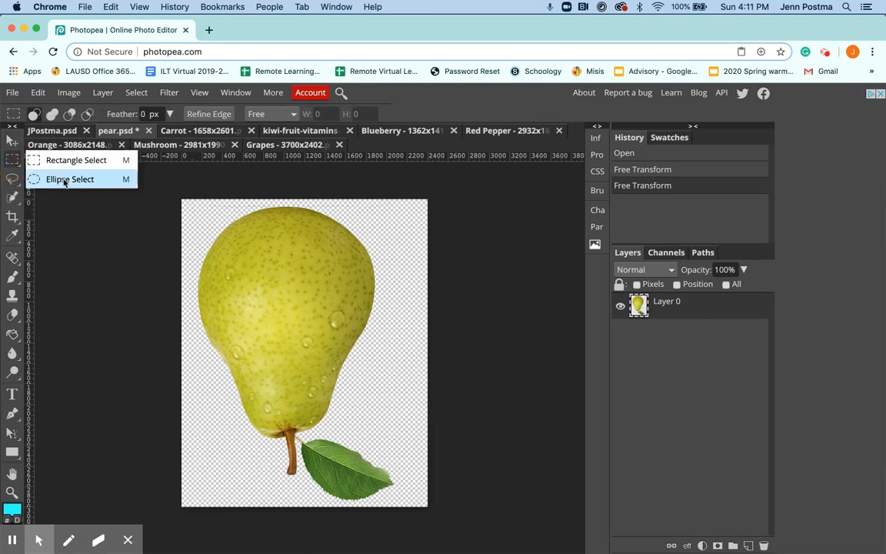
{"action": "left_click", "coordinate": [77, 179]}
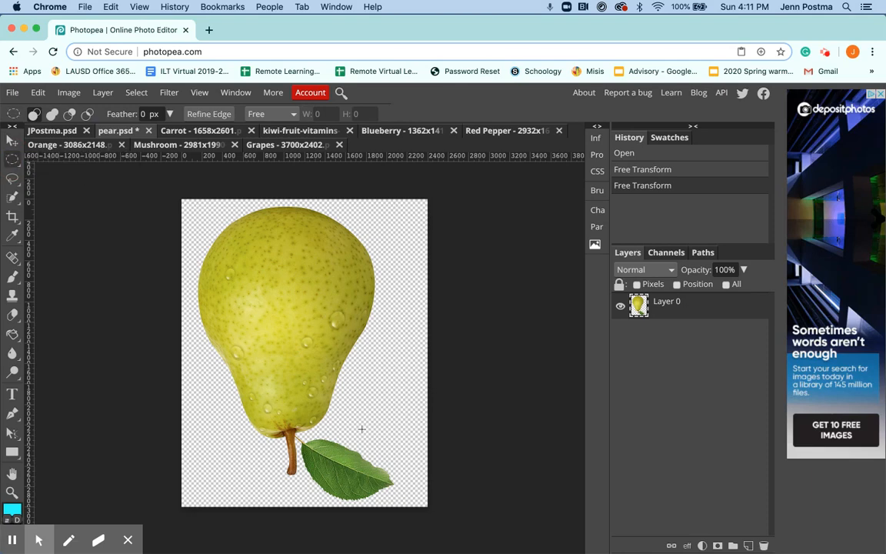
{"action": "left_click_drag", "start_coordinate": [414, 493], "coordinate": [267, 428]}
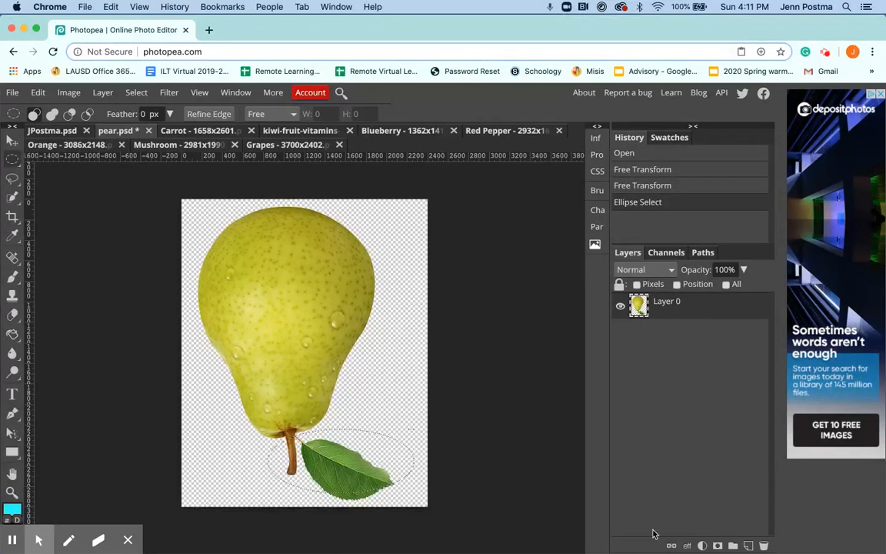
{"action": "key", "text": "Delete"}
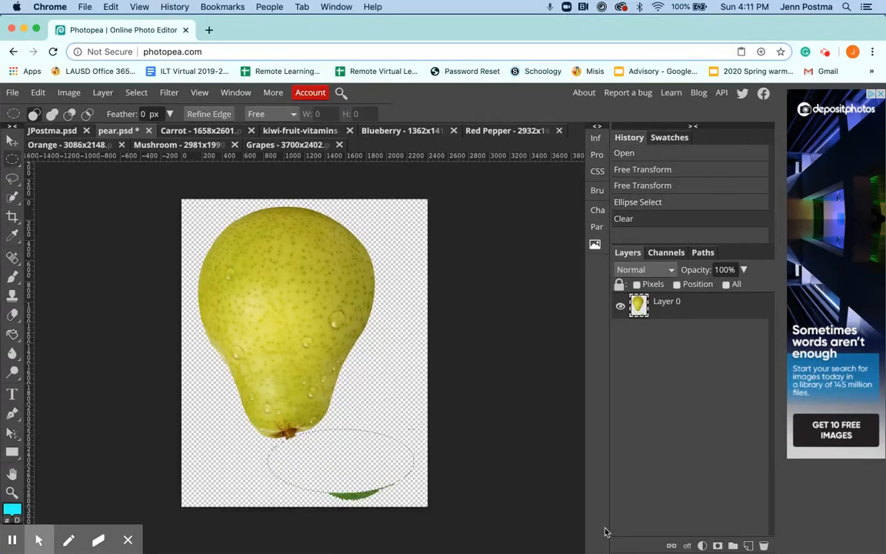
Shift the elliptical selection down over the leftover sliver of leaf, delete it, and deselect
{"action": "left_click", "coordinate": [372, 460]}
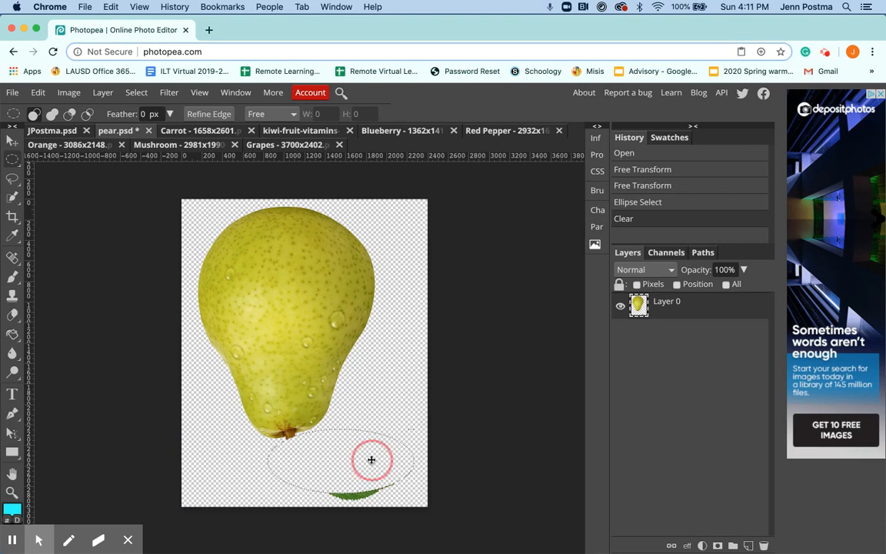
{"action": "left_click_drag", "start_coordinate": [372, 460], "coordinate": [378, 476]}
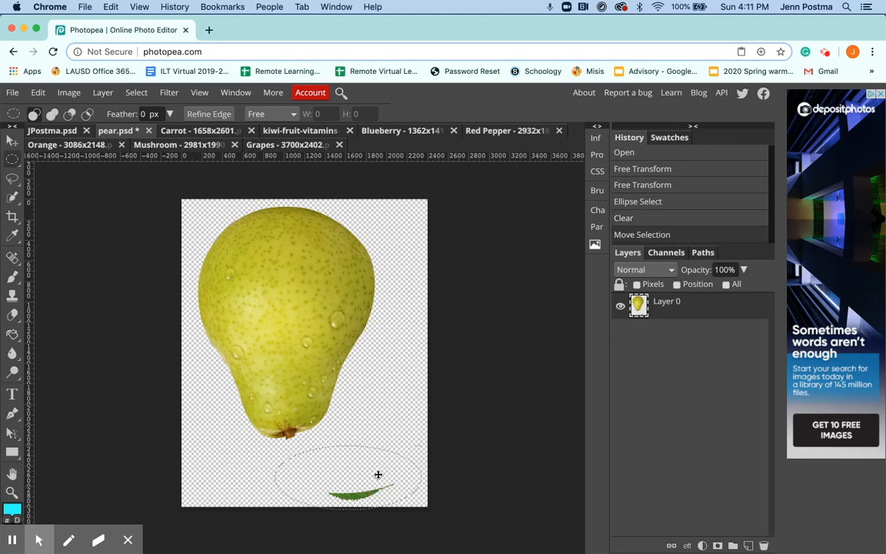
{"action": "key", "text": "Delete"}
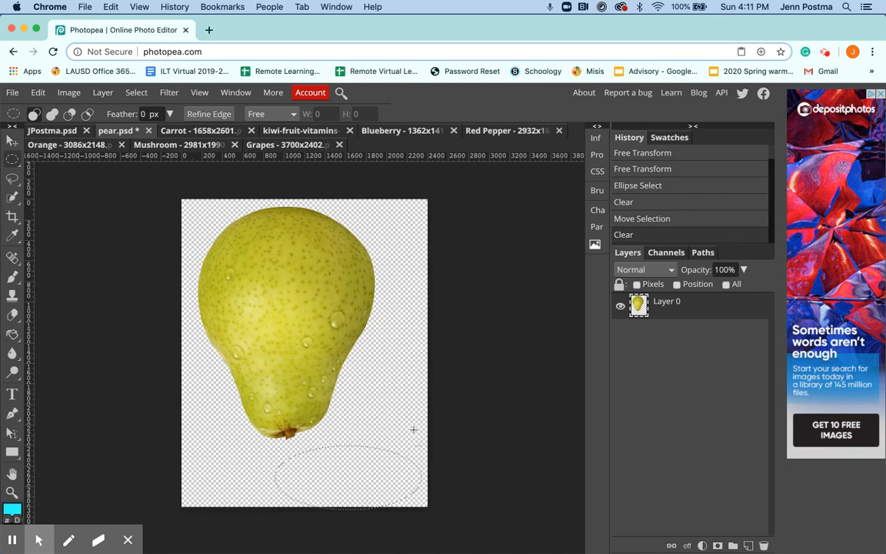
{"action": "key", "text": "super+d"}
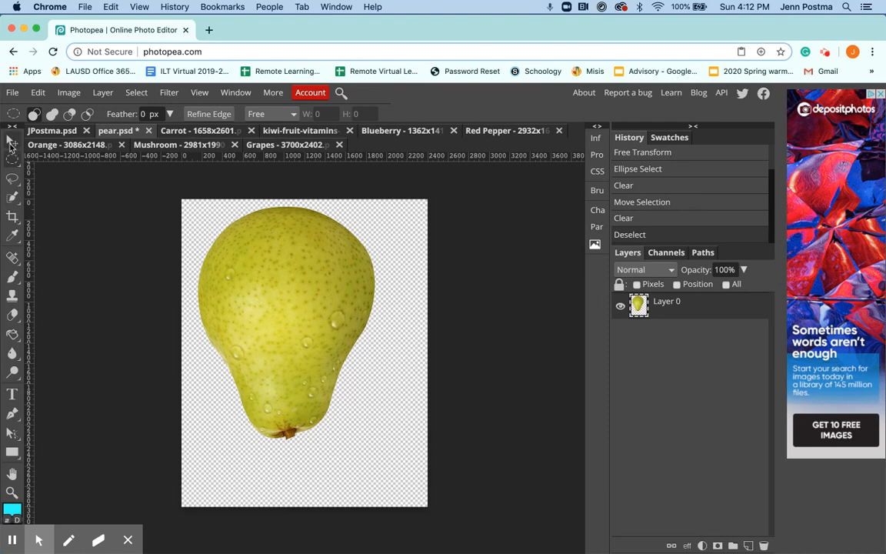
Move the upside-down pear down and to the right so it sits in the centre of the canvas
{"action": "left_click", "coordinate": [12, 140]}
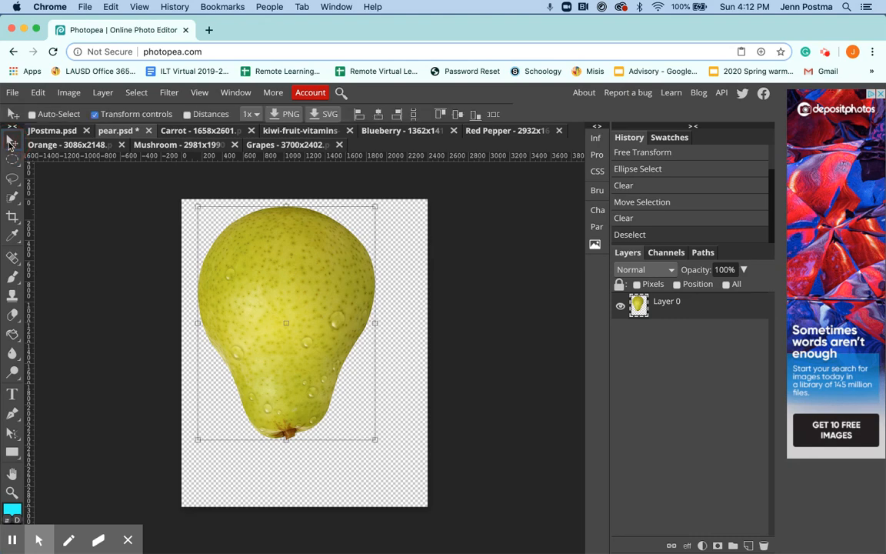
{"action": "left_click_drag", "start_coordinate": [332, 272], "coordinate": [349, 305]}
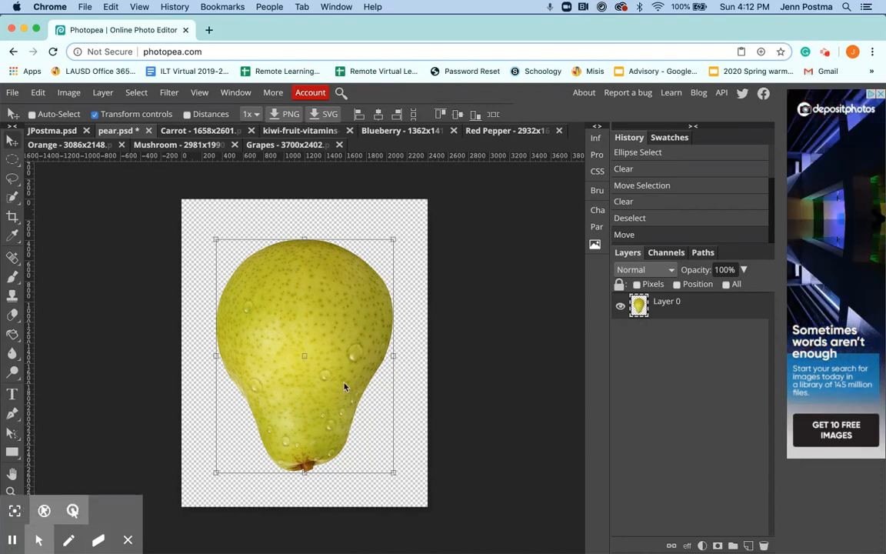
Shift the bunch down in the Carrot image and select it by picking the transparent background with the Magic Wand and inverting the selection
{"action": "left_click", "coordinate": [182, 132]}
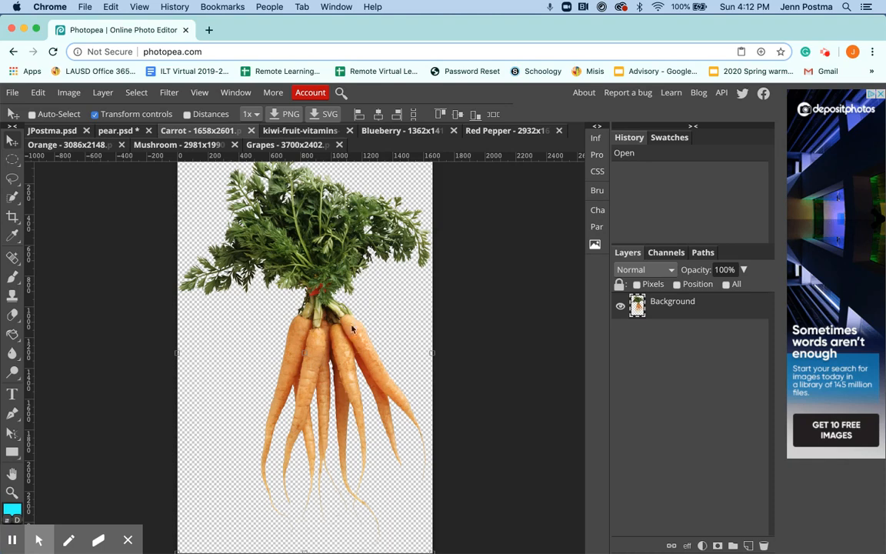
{"action": "left_click_drag", "start_coordinate": [337, 321], "coordinate": [333, 359]}
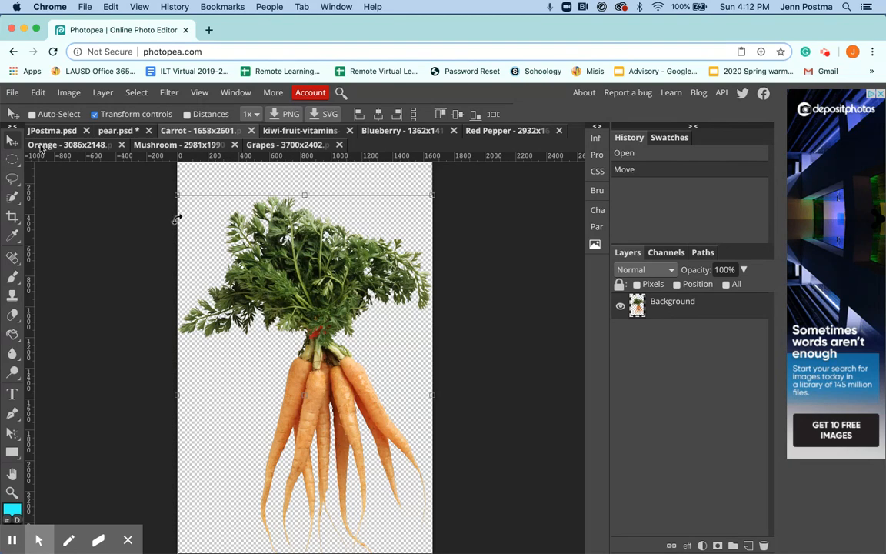
{"action": "right_click", "coordinate": [14, 197]}
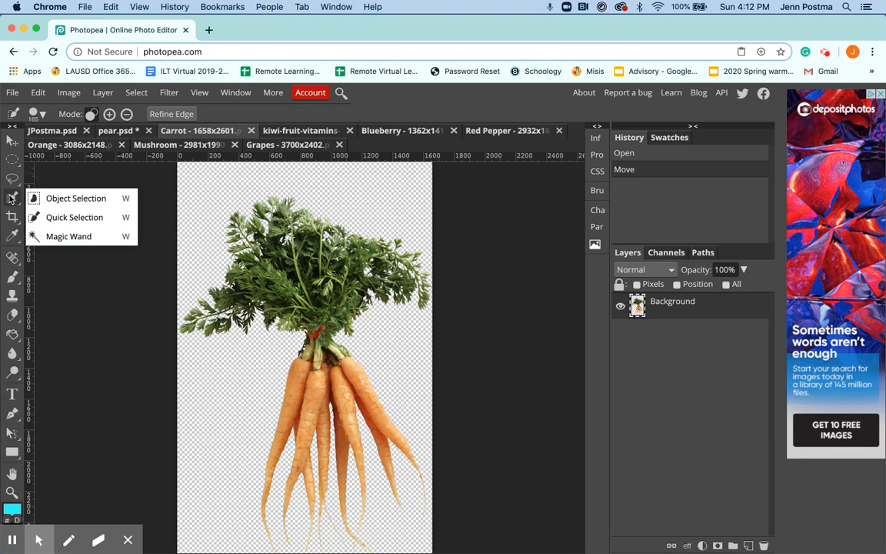
{"action": "left_click", "coordinate": [70, 237]}
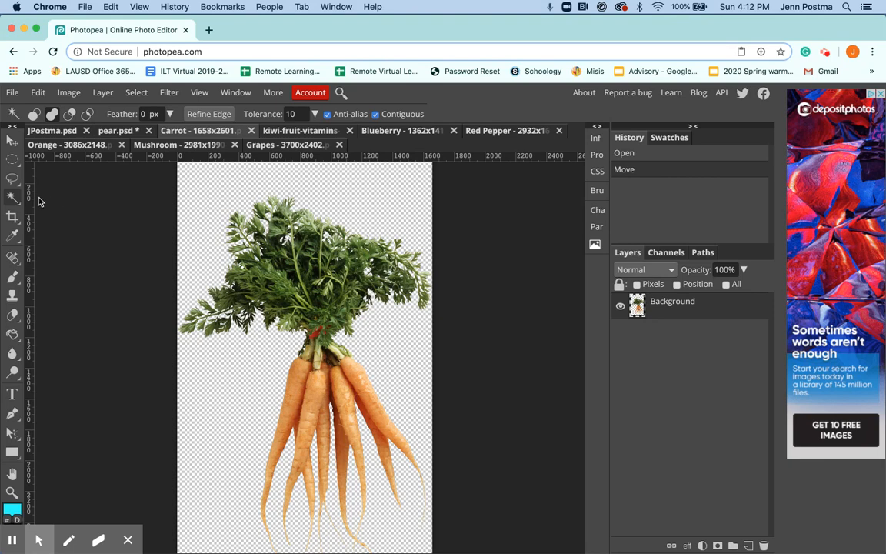
{"action": "left_click", "coordinate": [212, 206]}
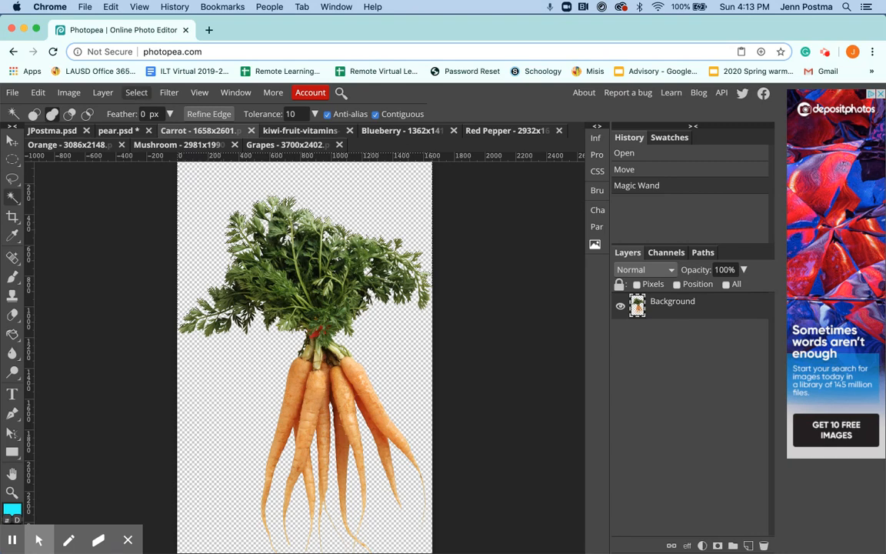
{"action": "left_click", "coordinate": [136, 93]}
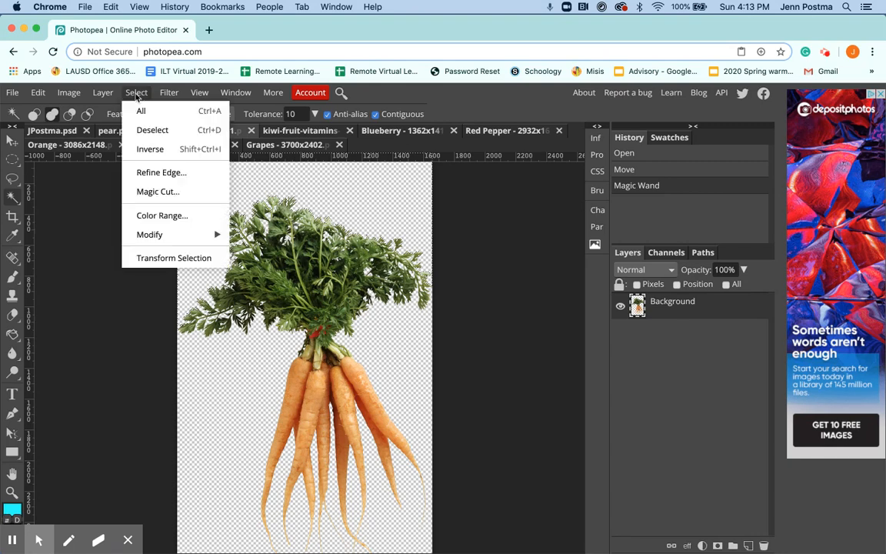
{"action": "left_click", "coordinate": [192, 150]}
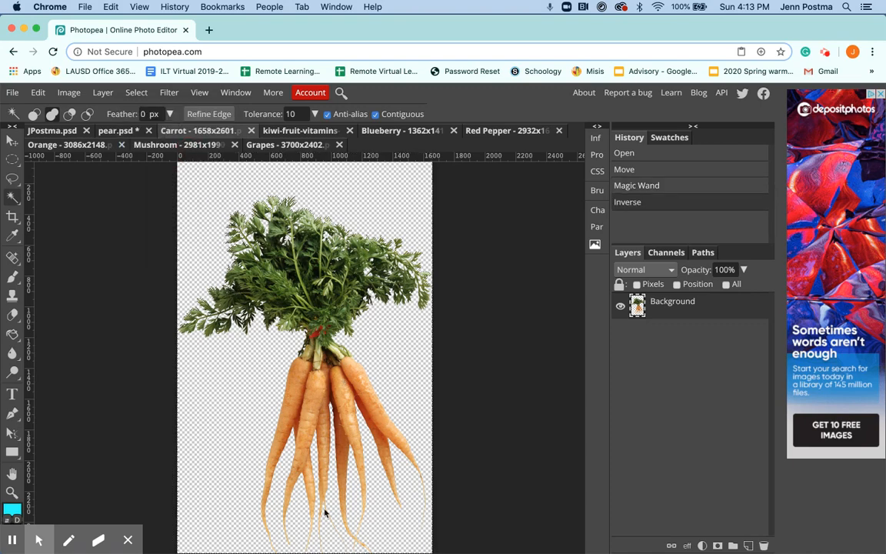
Copy the selected carrot bunch and paste it into pear.psd as a new layer above the pear
{"action": "left_click", "coordinate": [11, 491]}
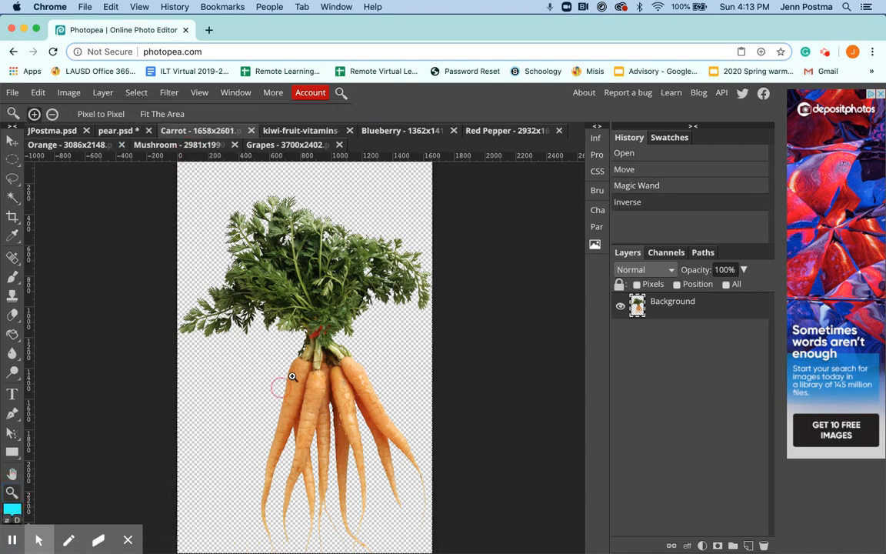
{"action": "left_click_drag", "start_coordinate": [275, 346], "coordinate": [283, 378]}
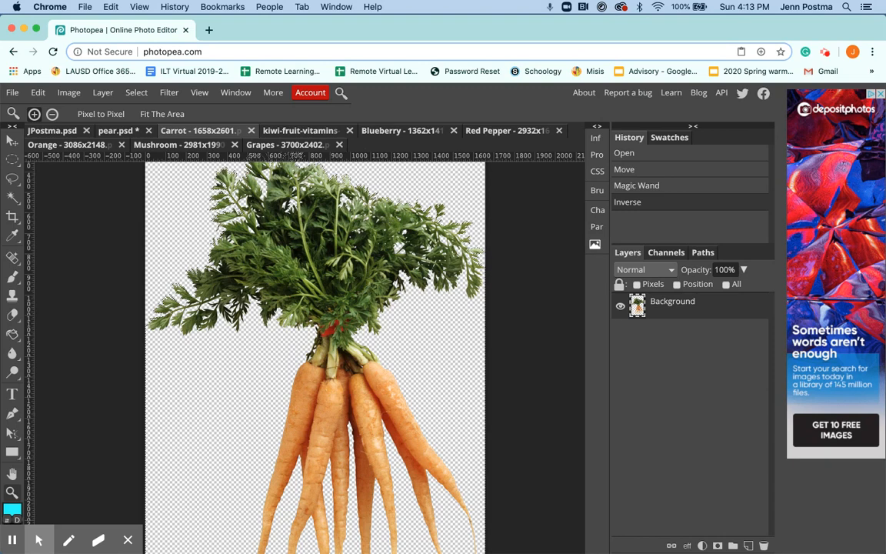
{"action": "left_click", "coordinate": [112, 133]}
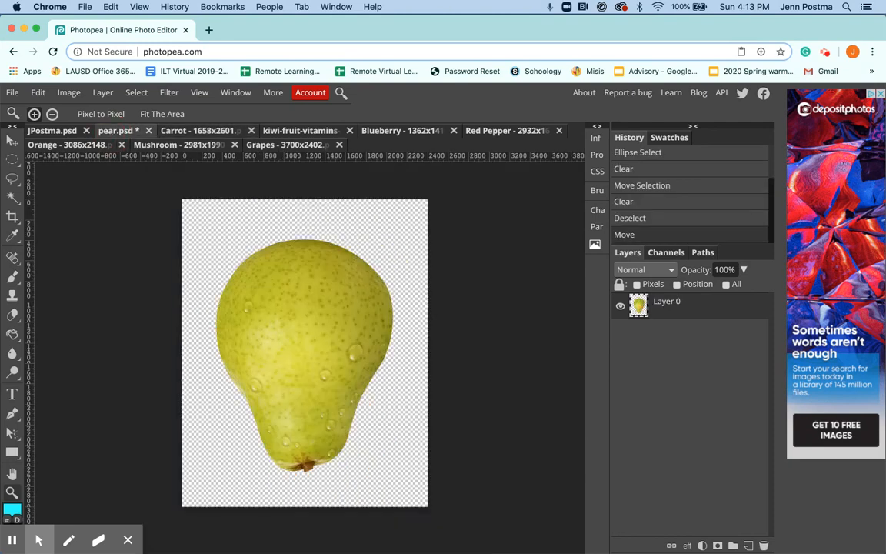
{"action": "key", "text": "super+v"}
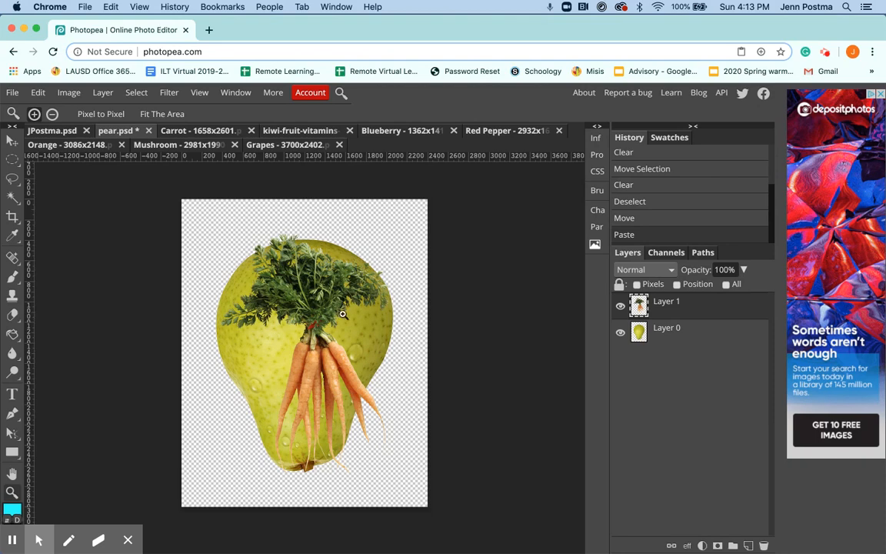
{"action": "mouse_move", "coordinate": [12, 530]}
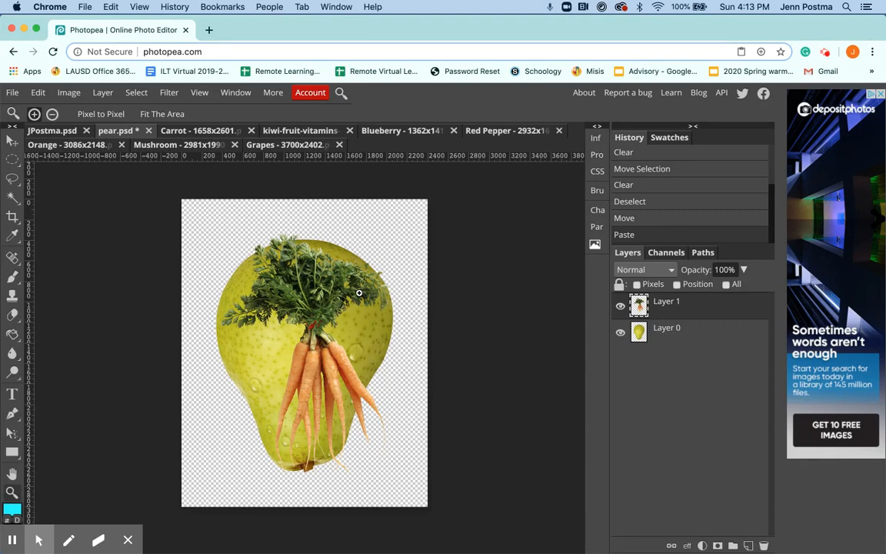
Delete the orange carrots from Layer 1 with an elliptical selection, shifting it up and to the left over the remaining carrots
{"action": "left_click", "coordinate": [12, 139]}
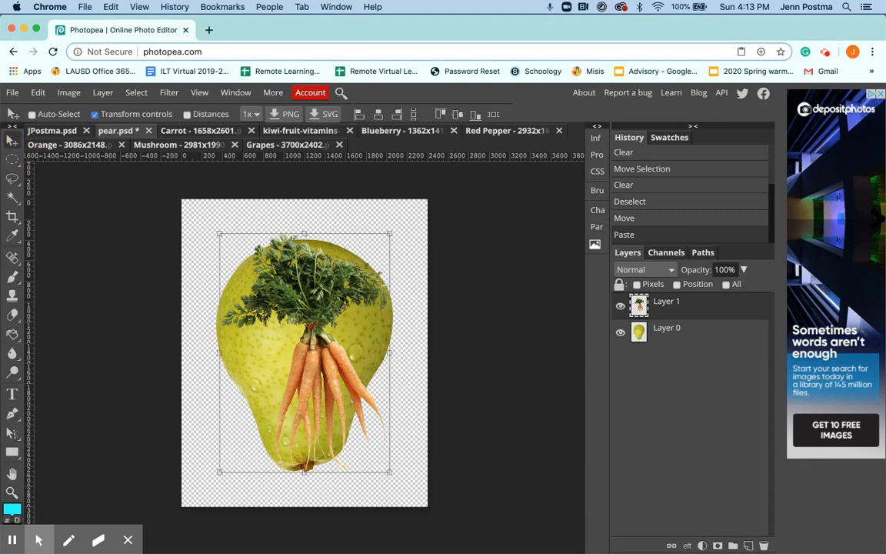
{"action": "left_click", "coordinate": [12, 164]}
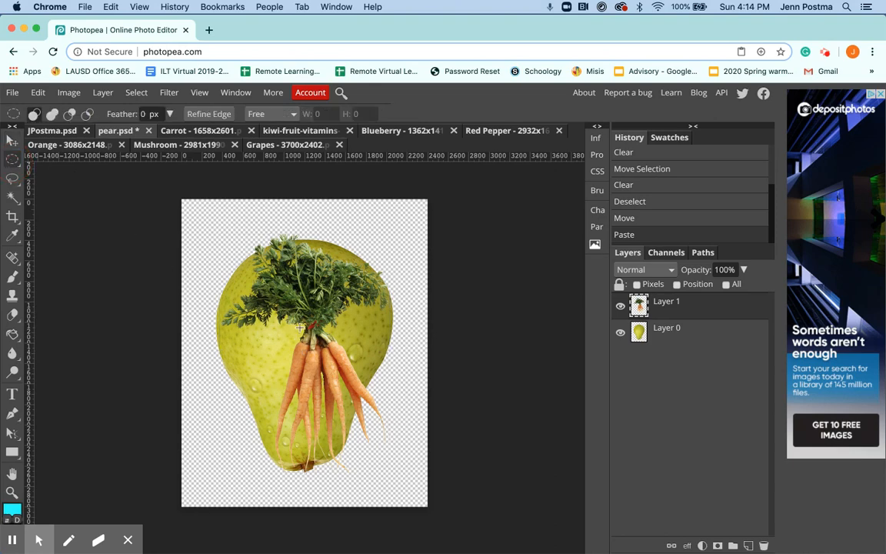
{"action": "left_click_drag", "start_coordinate": [299, 327], "coordinate": [420, 472]}
{"action": "key", "text": "Delete"}
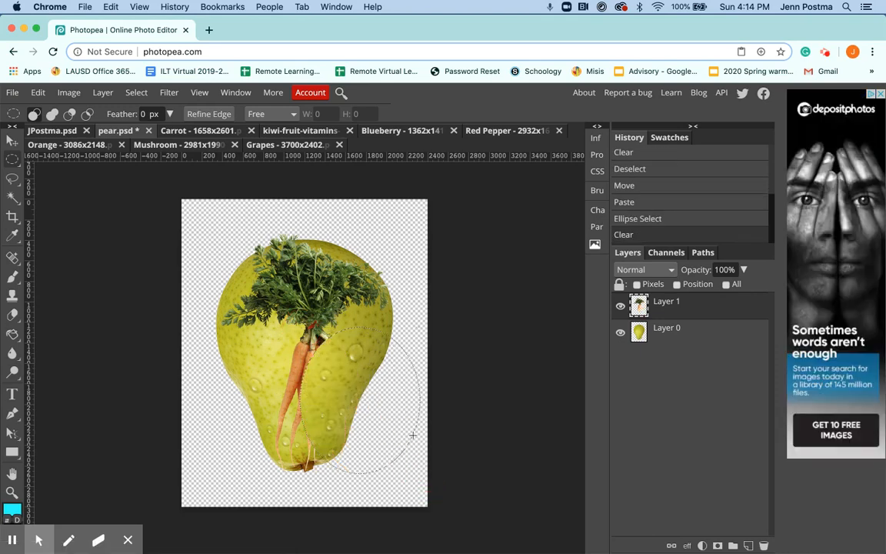
{"action": "left_click_drag", "start_coordinate": [360, 408], "coordinate": [324, 388]}
{"action": "key", "text": "Delete"}
Try deleting more around the red band with the shifted ellipse, undo that deletion, and clear the selection
{"action": "key", "text": "Delete"}
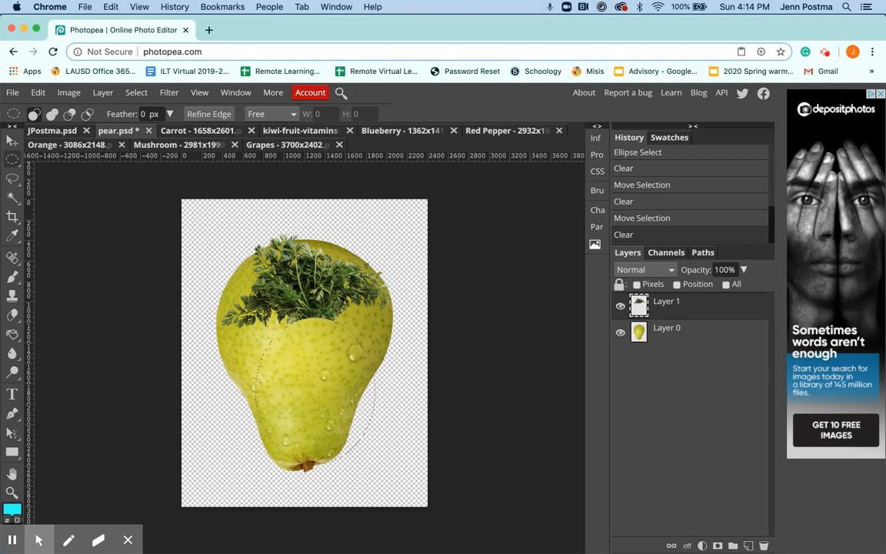
{"action": "key", "text": "super+z"}
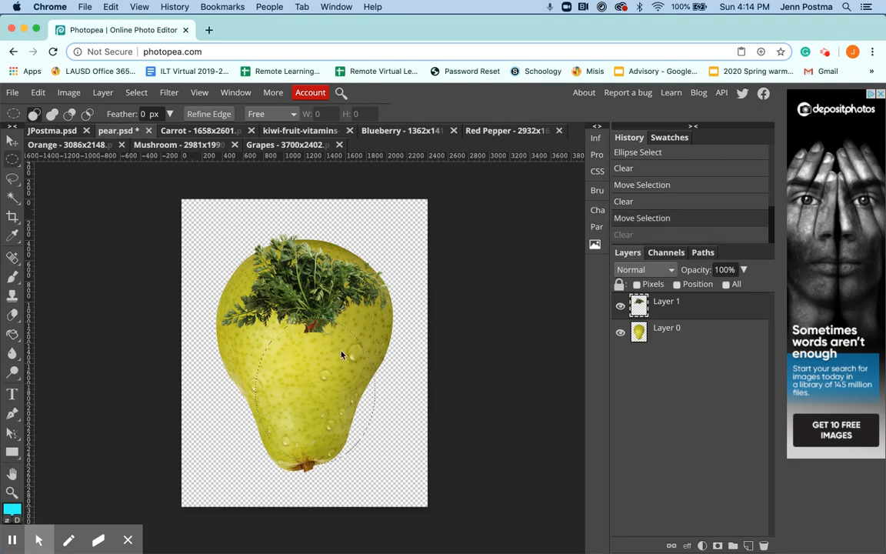
{"action": "key", "text": "super+d"}
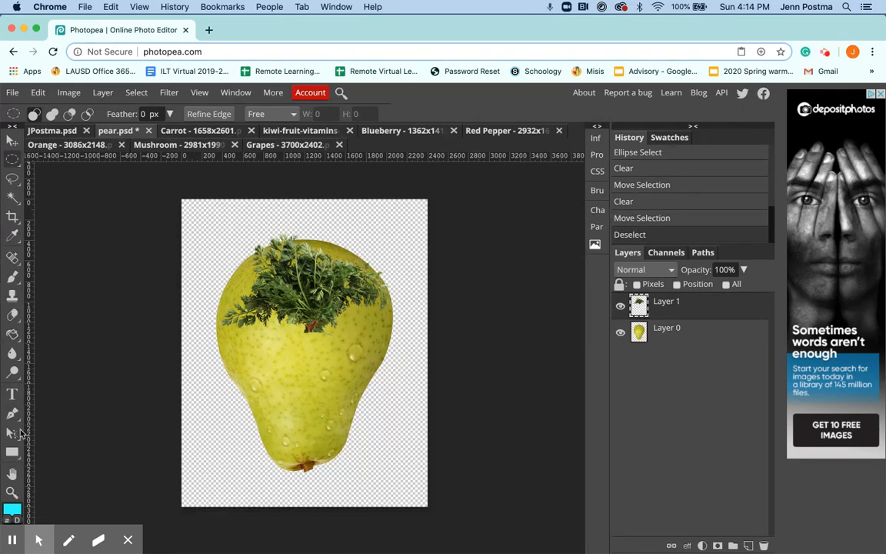
Lasso the leftover stalks and red band beneath the carrot greens, delete them from Layer 1, and deselect
{"action": "left_click", "coordinate": [12, 492]}
{"action": "left_click", "coordinate": [309, 305]}
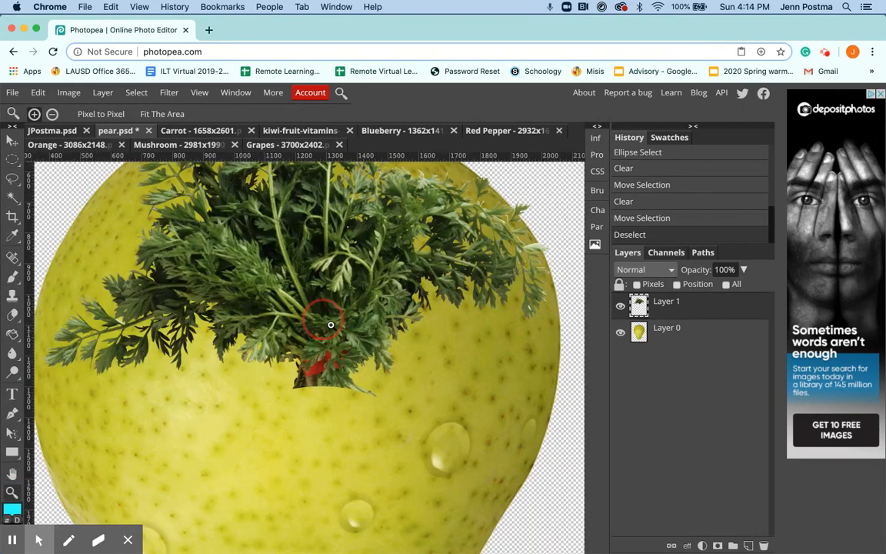
{"action": "left_click", "coordinate": [326, 314]}
{"action": "left_click", "coordinate": [326, 314], "text": "alt"}
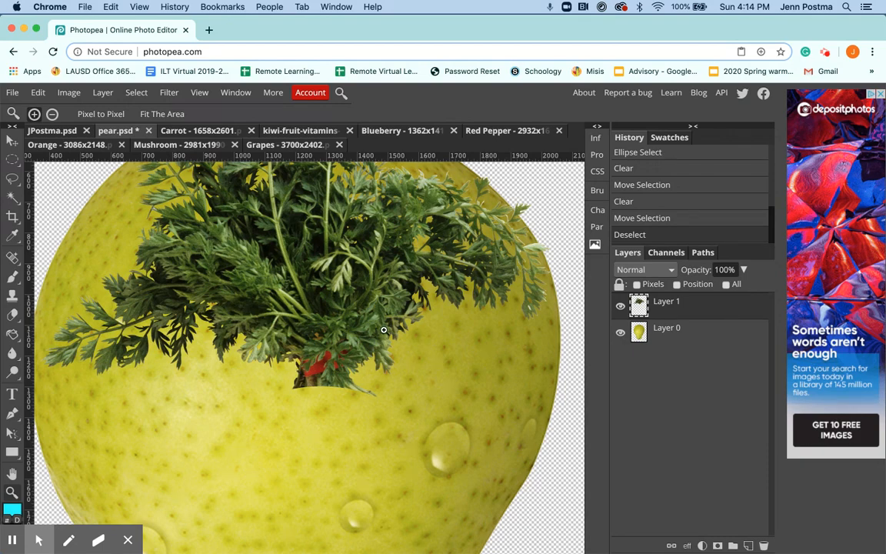
{"action": "left_click", "coordinate": [13, 180]}
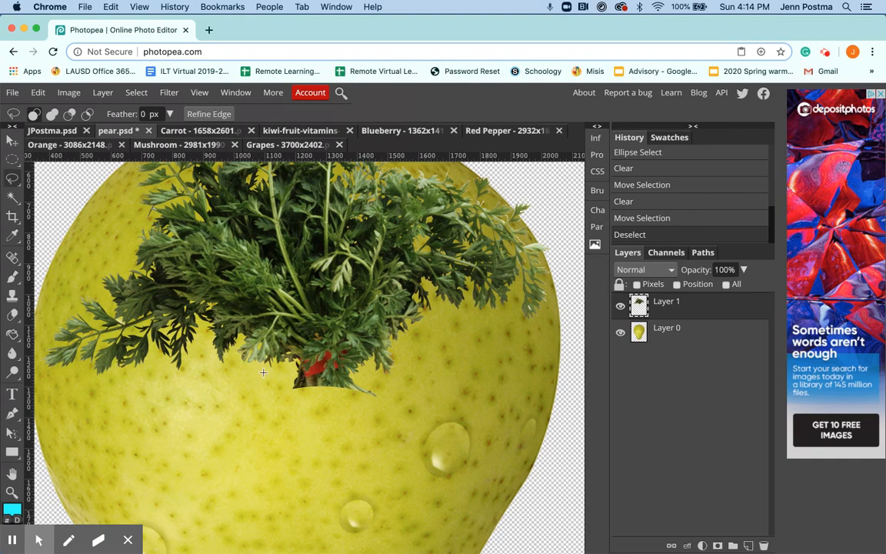
{"action": "mouse_move", "coordinate": [263, 373]}
{"action": "left_mouse_down"}
{"action": "mouse_move", "coordinate": [309, 331]}
{"action": "mouse_move", "coordinate": [384, 336]}
{"action": "mouse_move", "coordinate": [418, 418]}
{"action": "mouse_move", "coordinate": [408, 453]}
{"action": "mouse_move", "coordinate": [385, 466]}
{"action": "mouse_move", "coordinate": [267, 482]}
{"action": "mouse_move", "coordinate": [227, 464]}
{"action": "mouse_move", "coordinate": [218, 446]}
{"action": "mouse_move", "coordinate": [259, 400]}
{"action": "mouse_move", "coordinate": [271, 366]}
{"action": "left_mouse_up"}
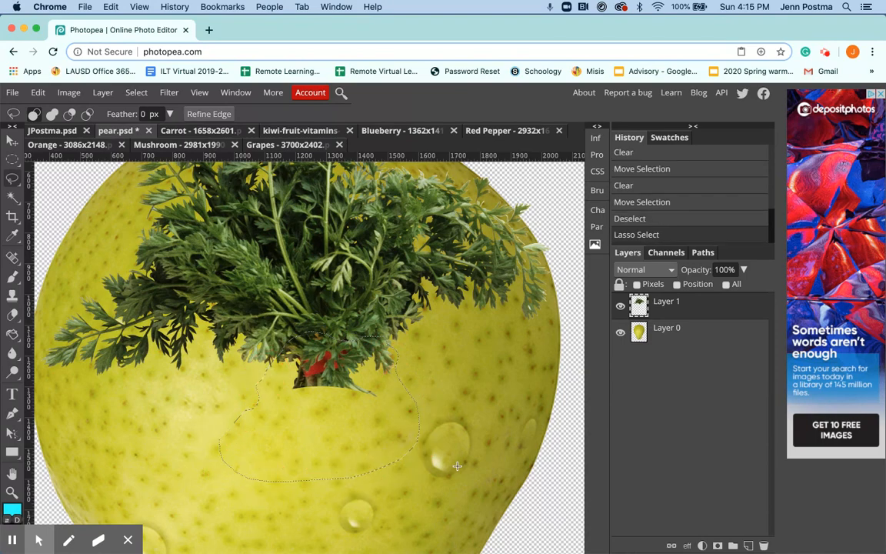
{"action": "key", "text": "Delete"}
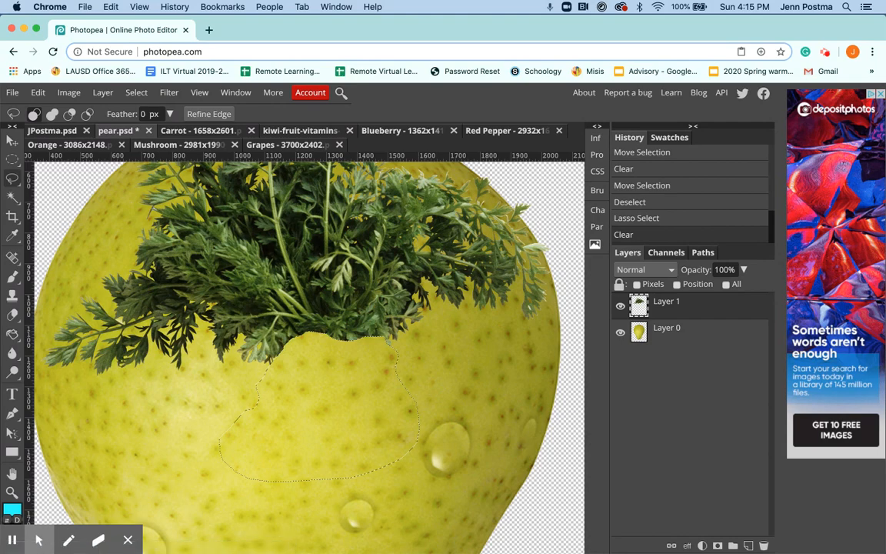
{"action": "key", "text": "ctrl+d"}
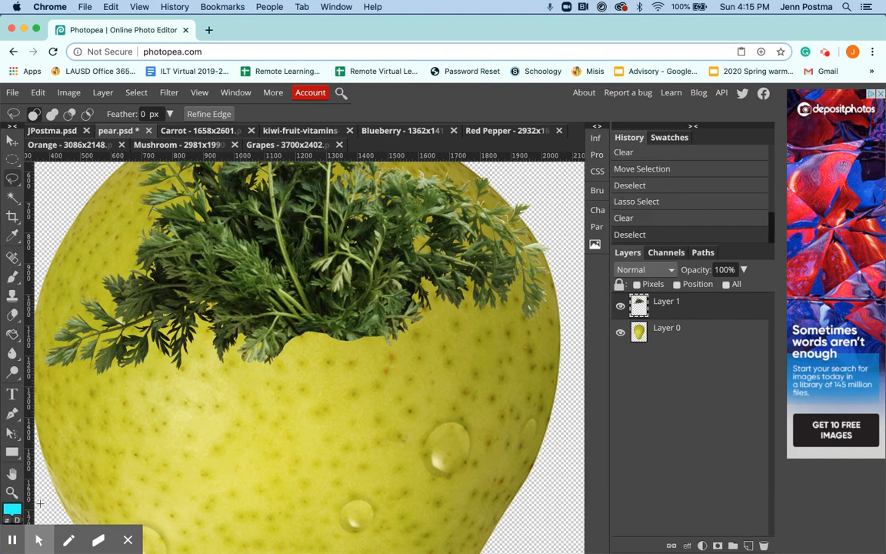
Rotate the carrot greens 180 degrees, move them down over the pear's narrow end as a beard, and apply the transform
{"action": "left_click", "coordinate": [13, 493]}
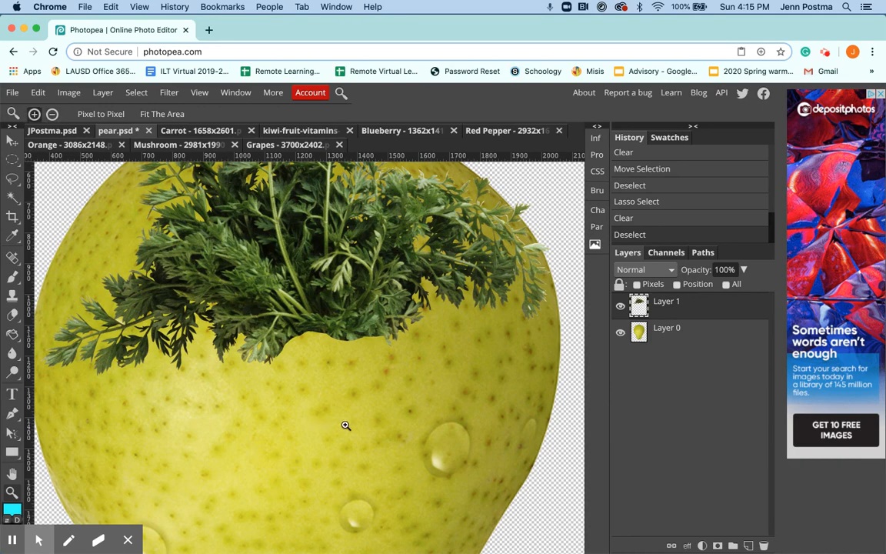
{"action": "left_click", "coordinate": [320, 395]}
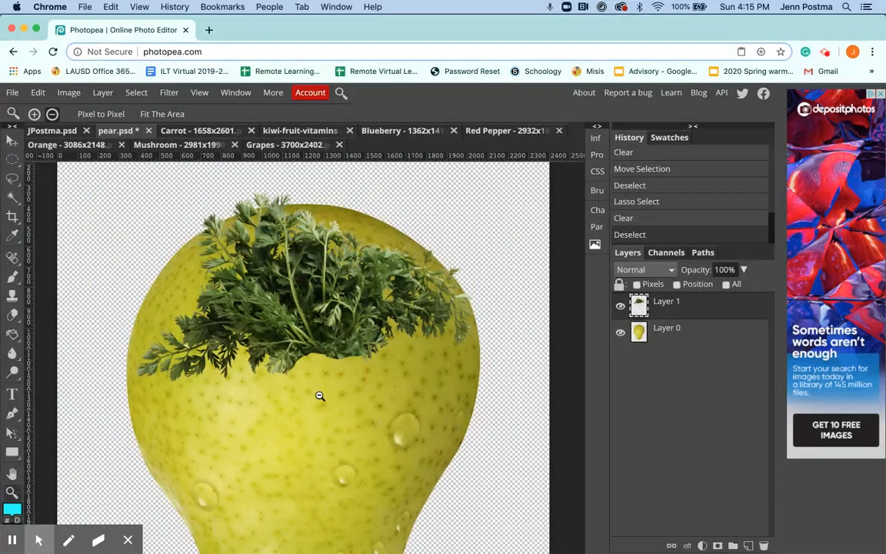
{"action": "left_click", "coordinate": [320, 396]}
{"action": "left_click", "coordinate": [320, 396]}
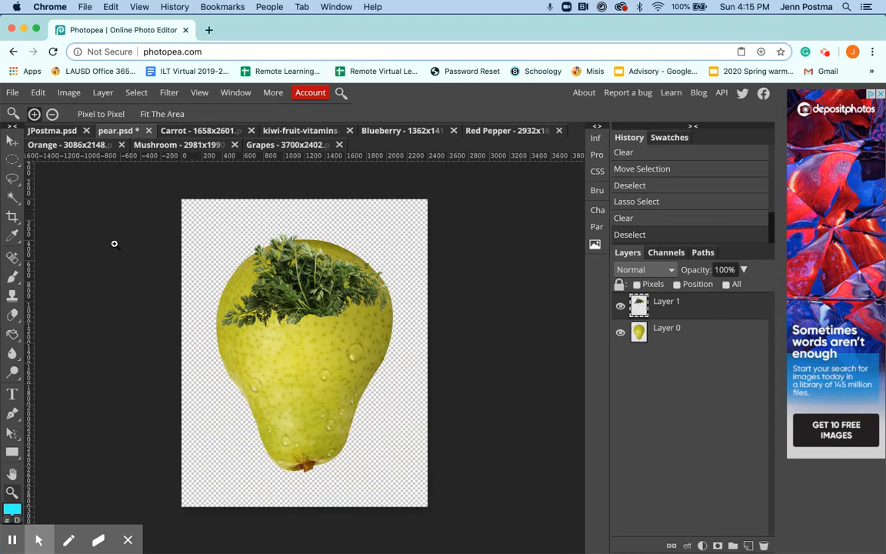
{"action": "left_click", "coordinate": [12, 140]}
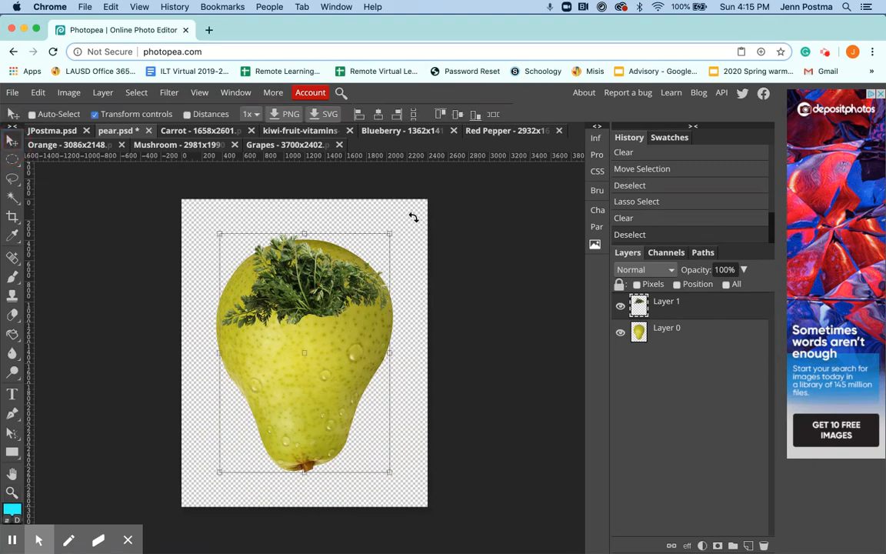
{"action": "left_click_drag", "start_coordinate": [400, 223], "coordinate": [247, 424]}
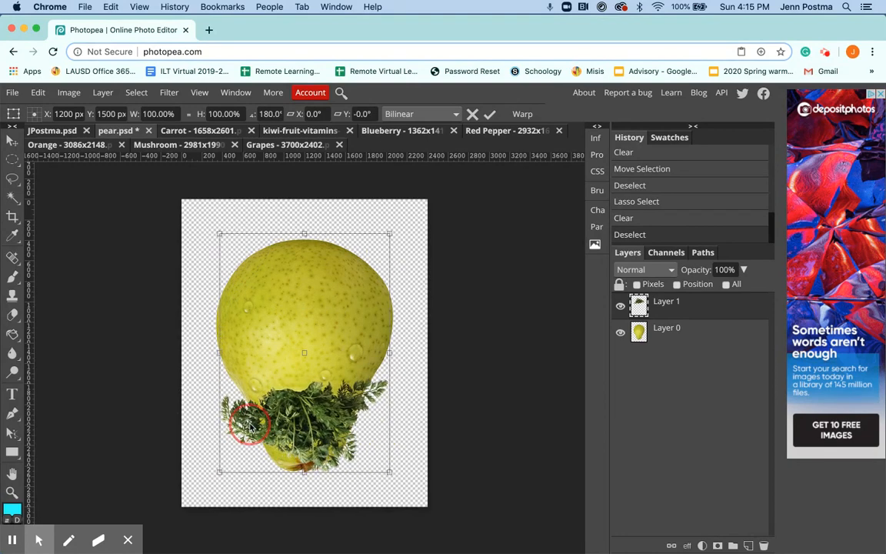
{"action": "left_click_drag", "start_coordinate": [325, 433], "coordinate": [345, 440]}
{"action": "left_click", "coordinate": [12, 144]}
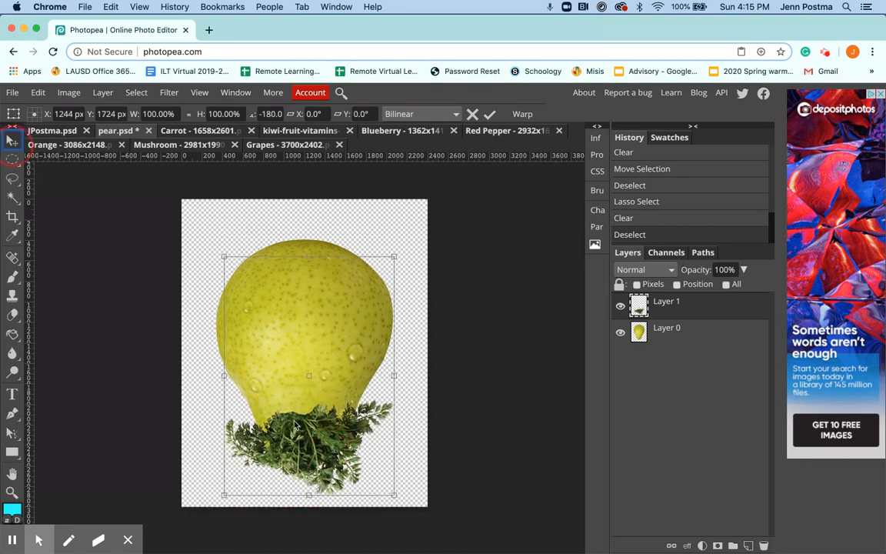
{"action": "left_click", "coordinate": [294, 405]}
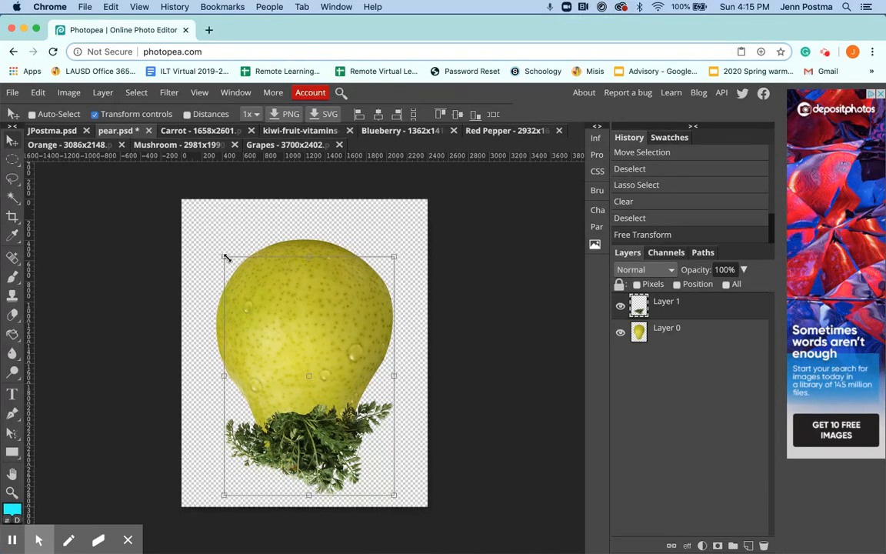
Scale the carrot greens to 67.55%, centre them on the pear's narrow end at X 1200 px, Y 2043 px, and apply the transform
{"action": "left_click_drag", "start_coordinate": [226, 257], "coordinate": [279, 327]}
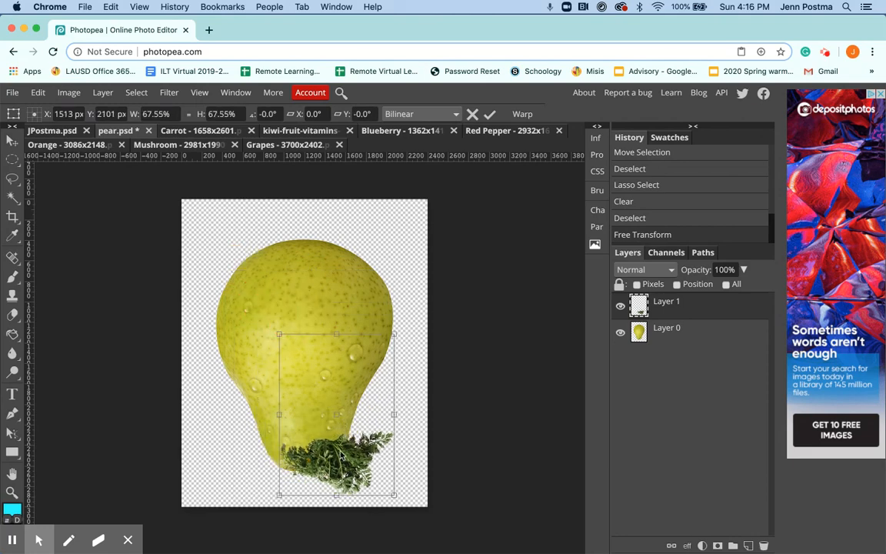
{"action": "left_click_drag", "start_coordinate": [336, 454], "coordinate": [311, 452]}
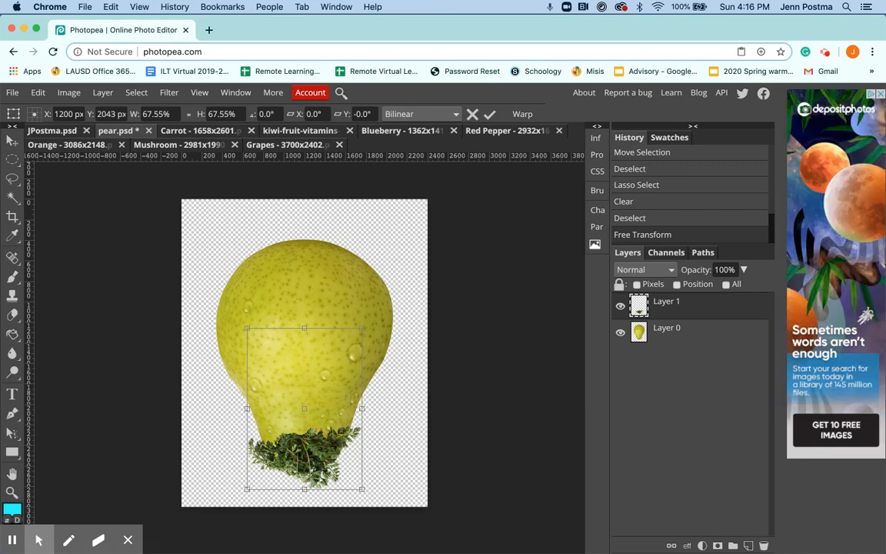
{"action": "key", "text": "Return"}
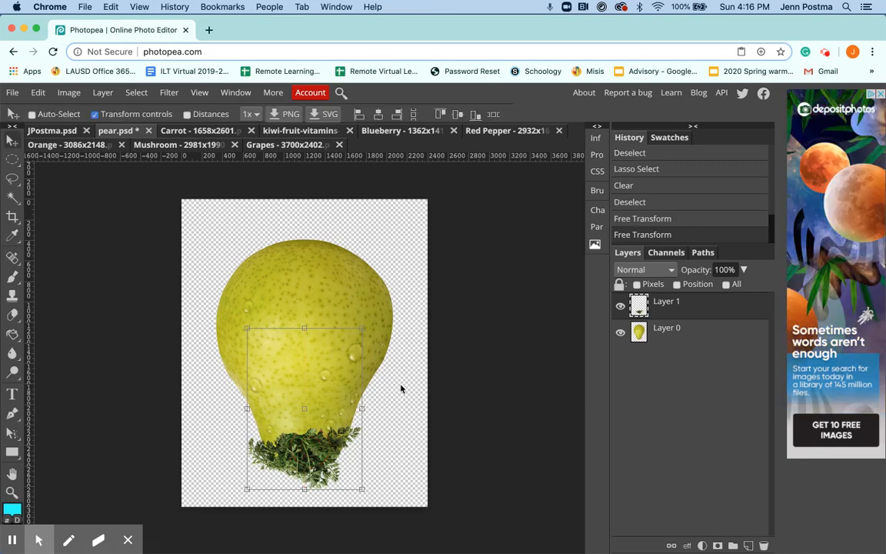
{"action": "left_click", "coordinate": [12, 141]}
{"action": "left_click", "coordinate": [10, 543]}
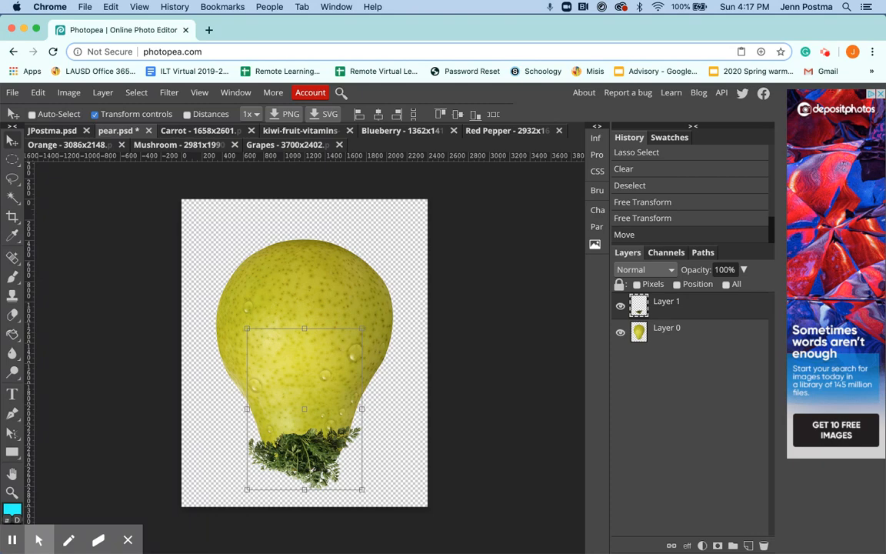
Duplicate the carrot-greens beard on Layer 1 as a separate layer
{"action": "key", "text": "super+v"}
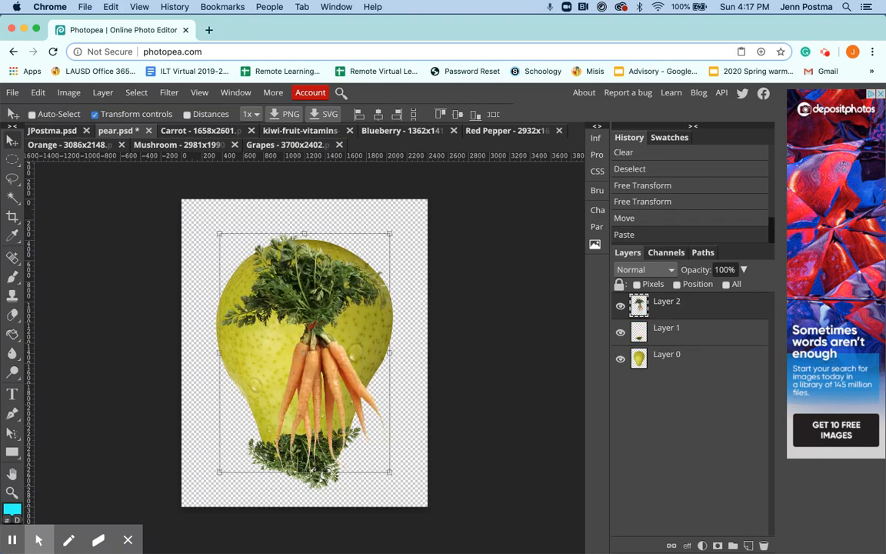
{"action": "key", "text": "Delete"}
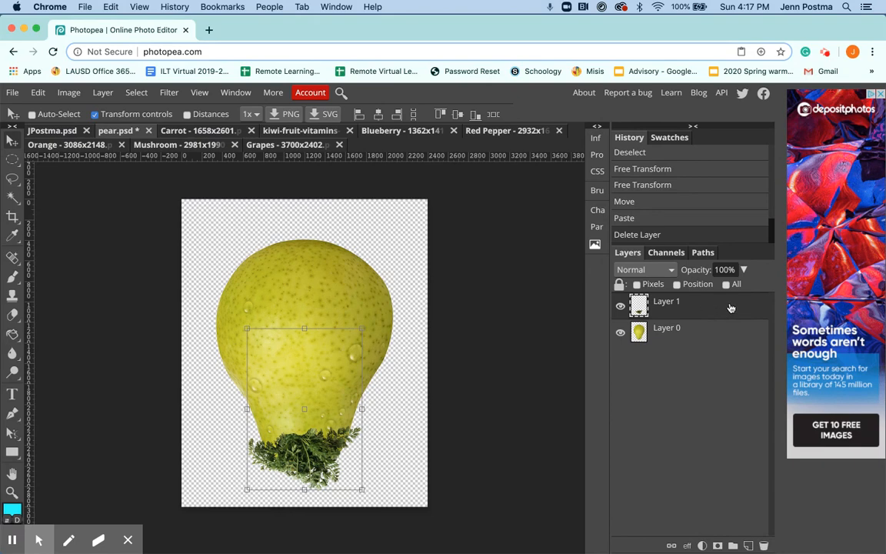
{"action": "left_click_drag", "start_coordinate": [731, 308], "coordinate": [749, 543]}
{"action": "left_click_drag", "start_coordinate": [708, 306], "coordinate": [748, 545]}
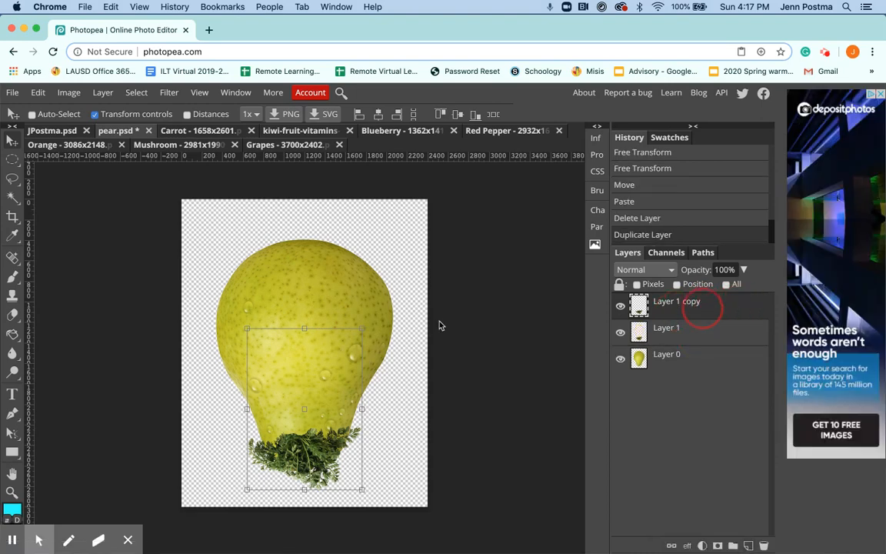
Move the duplicated carrot greens up the pear, above the beard, and rotate them 10.2 degrees
{"action": "left_click", "coordinate": [13, 140]}
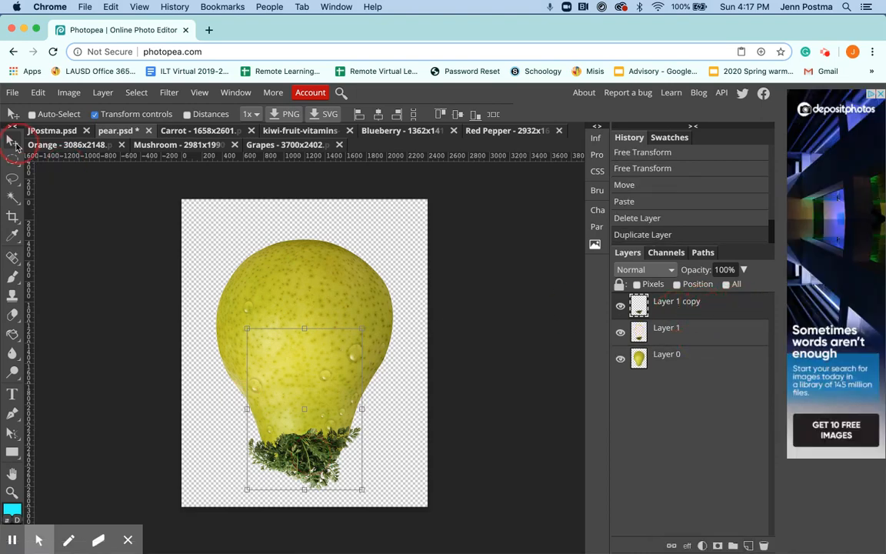
{"action": "left_click_drag", "start_coordinate": [311, 452], "coordinate": [314, 385]}
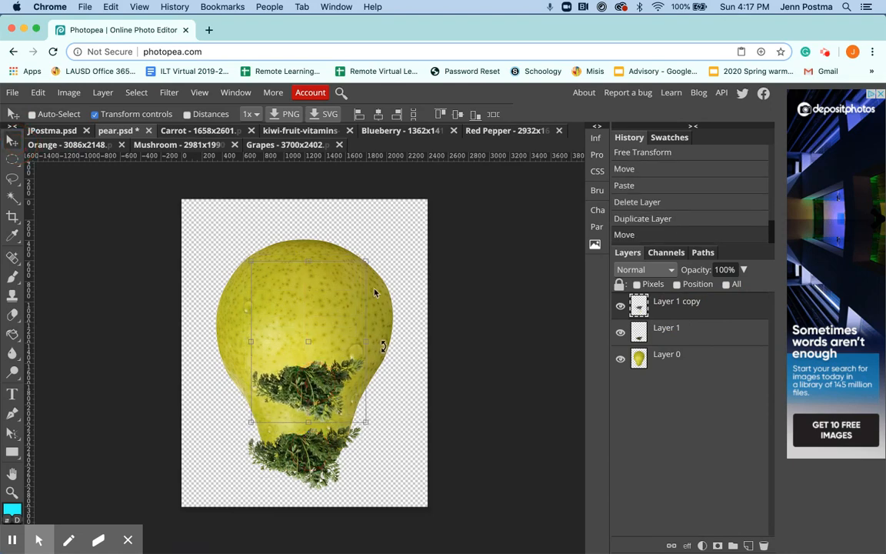
{"action": "left_click_drag", "start_coordinate": [380, 256], "coordinate": [388, 274]}
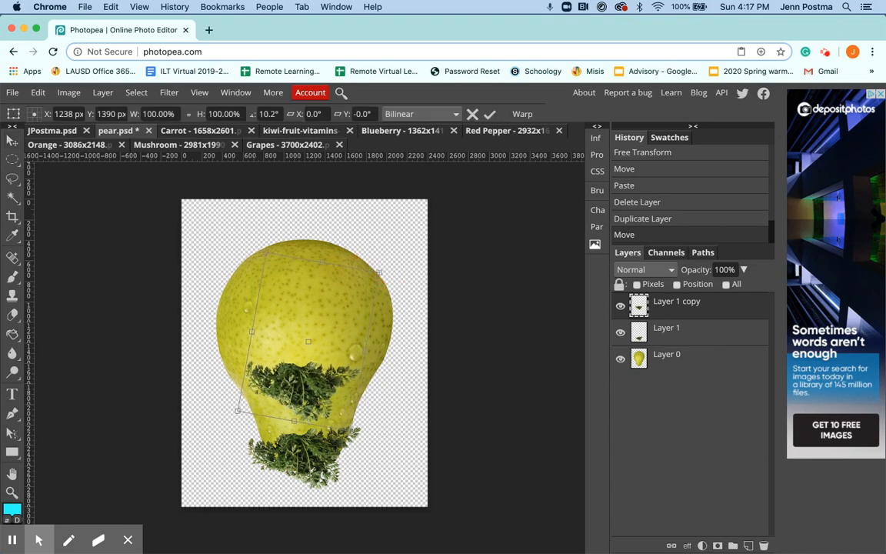
Lasso the lower-left part of the duplicated greens, including part of the hanging centre, delete it, and deselect
{"action": "left_click", "coordinate": [11, 490]}
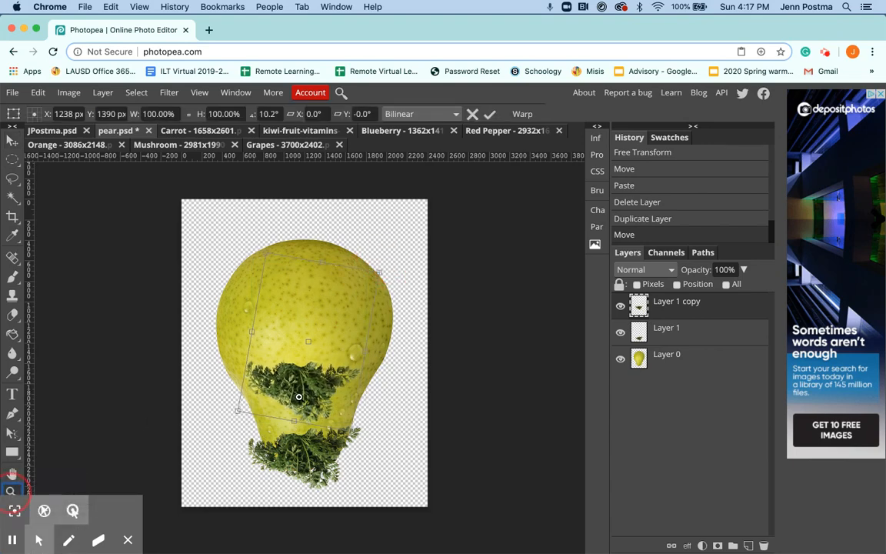
{"action": "left_click", "coordinate": [298, 397]}
{"action": "left_click", "coordinate": [298, 397]}
{"action": "left_click", "coordinate": [299, 397]}
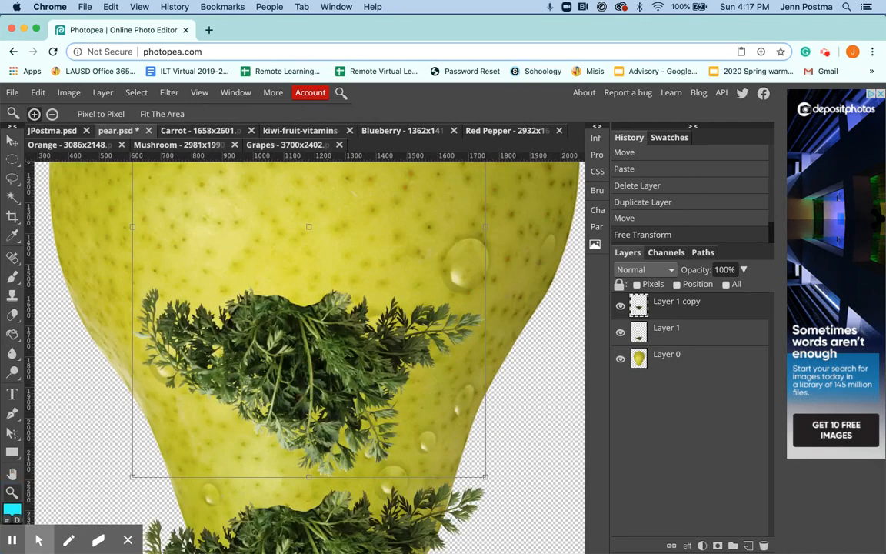
{"action": "left_click", "coordinate": [13, 178]}
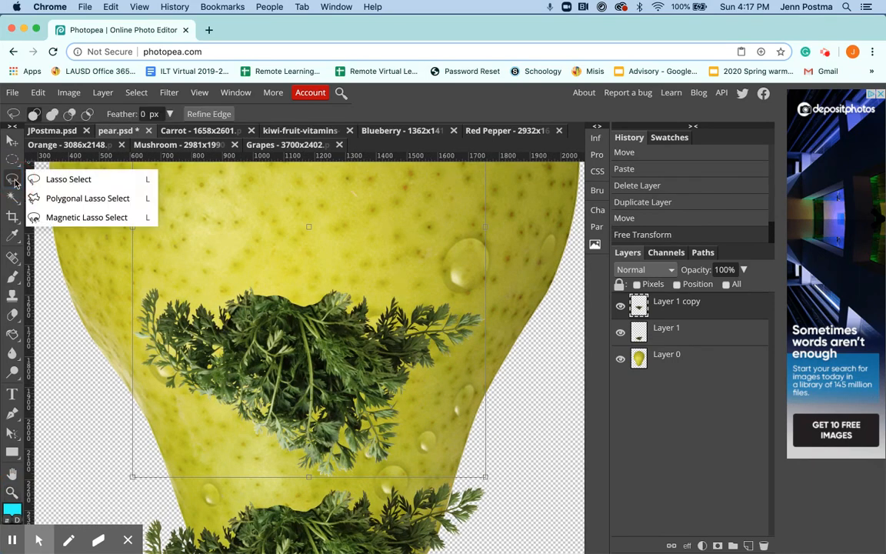
{"action": "left_click", "coordinate": [69, 179]}
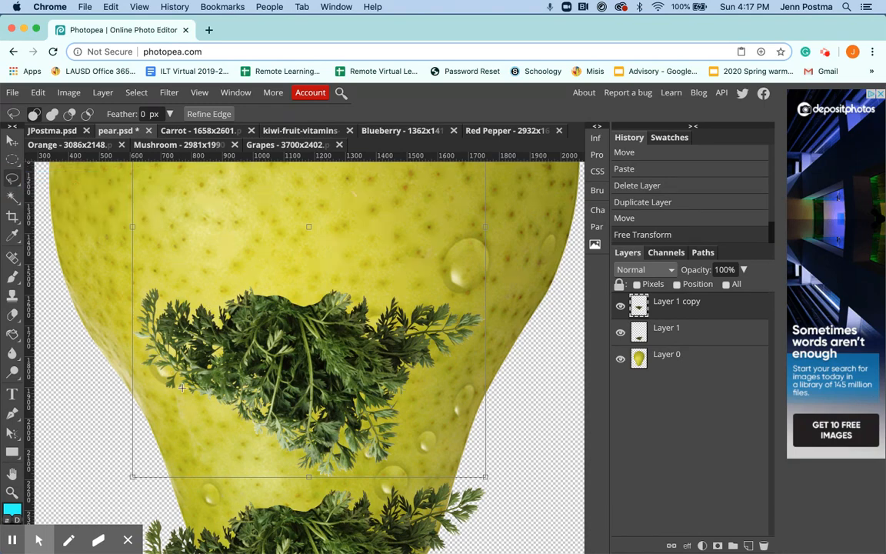
{"action": "mouse_move", "coordinate": [199, 399]}
{"action": "left_mouse_down"}
{"action": "mouse_move", "coordinate": [165, 339]}
{"action": "mouse_move", "coordinate": [212, 368]}
{"action": "mouse_move", "coordinate": [209, 315]}
{"action": "mouse_move", "coordinate": [233, 308]}
{"action": "mouse_move", "coordinate": [282, 352]}
{"action": "mouse_move", "coordinate": [265, 365]}
{"action": "mouse_move", "coordinate": [296, 415]}
{"action": "mouse_move", "coordinate": [273, 475]}
{"action": "mouse_move", "coordinate": [229, 460]}
{"action": "mouse_move", "coordinate": [178, 419]}
{"action": "mouse_move", "coordinate": [184, 397]}
{"action": "mouse_move", "coordinate": [196, 398]}
{"action": "left_mouse_up"}
{"action": "key", "text": "Delete"}
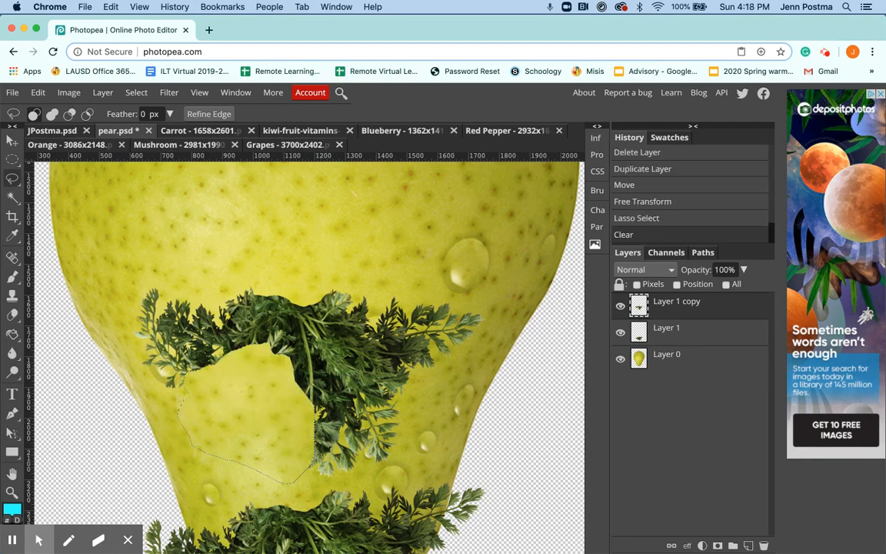
{"action": "key", "text": "super+d"}
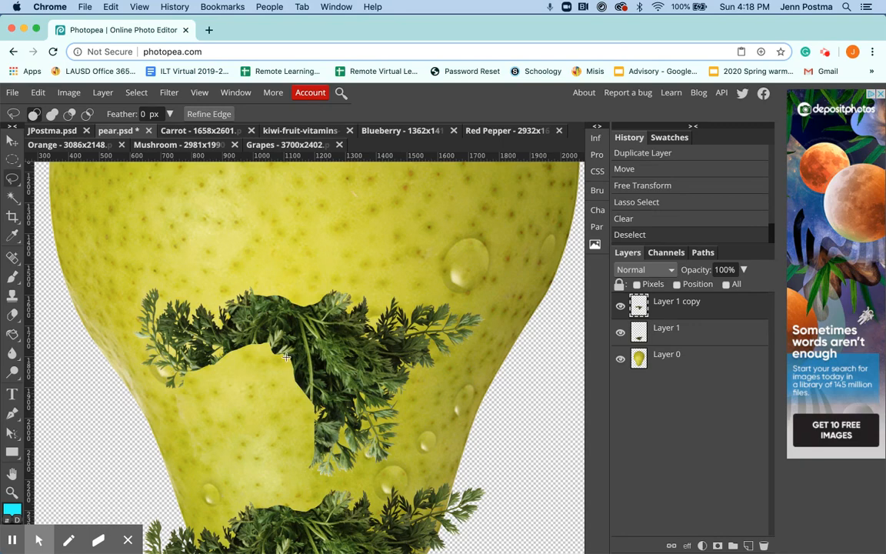
Lasso the remaining hanging leaves at the centre and lower right of the duplicated greens, delete them, and deselect
{"action": "mouse_move", "coordinate": [286, 357]}
{"action": "left_mouse_down"}
{"action": "mouse_move", "coordinate": [324, 351]}
{"action": "mouse_move", "coordinate": [328, 368]}
{"action": "mouse_move", "coordinate": [350, 384]}
{"action": "mouse_move", "coordinate": [411, 370]}
{"action": "mouse_move", "coordinate": [427, 389]}
{"action": "mouse_move", "coordinate": [377, 482]}
{"action": "mouse_move", "coordinate": [305, 494]}
{"action": "mouse_move", "coordinate": [239, 447]}
{"action": "mouse_move", "coordinate": [296, 354]}
{"action": "left_mouse_up"}
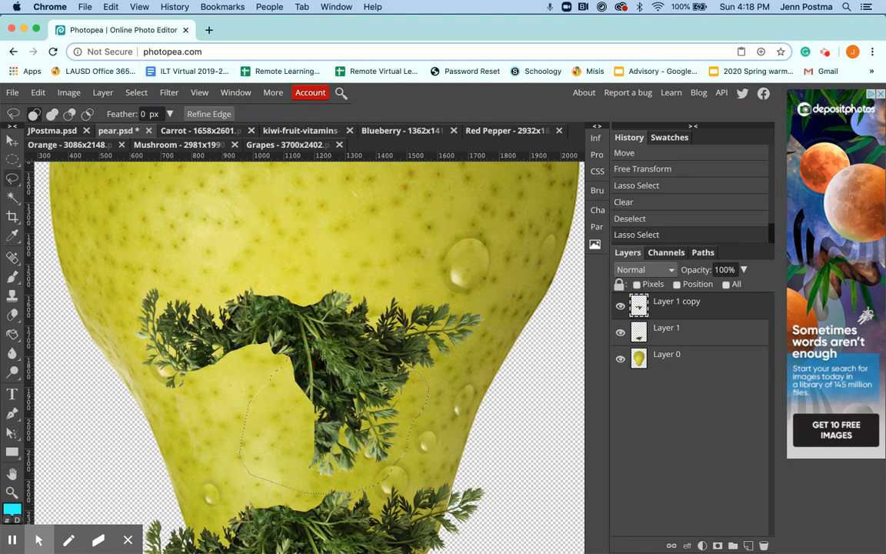
{"action": "key", "text": "BackSpace"}
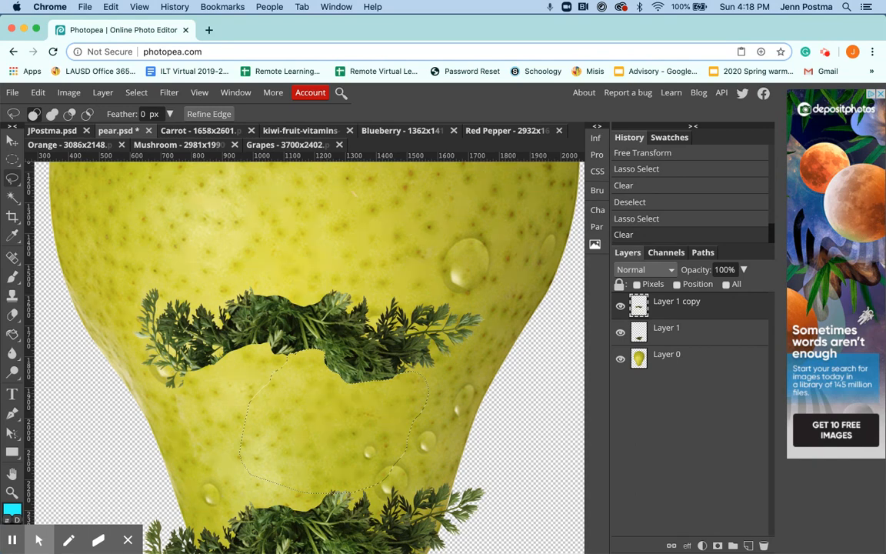
{"action": "key", "text": "super+d"}
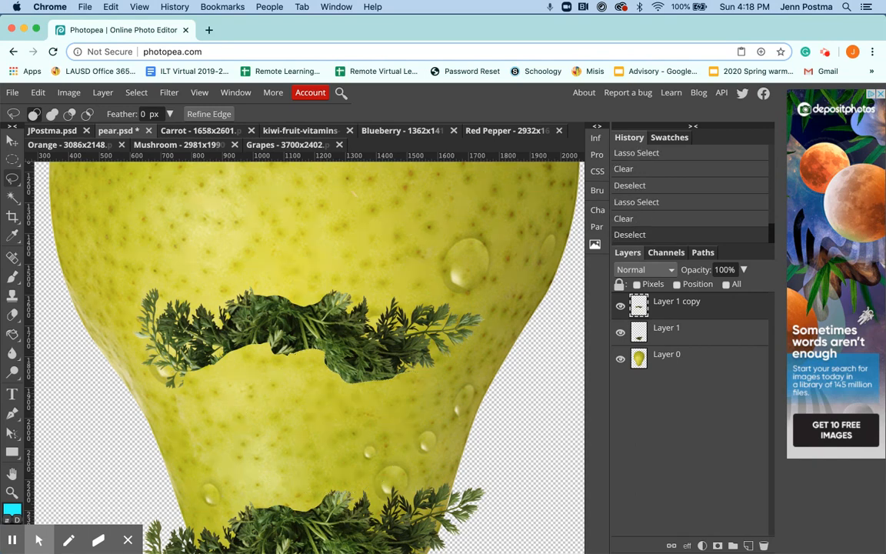
Trim the uneven lower-right edge of the mustache-shaped greens with two small lasso deletions and clear the selection
{"action": "mouse_move", "coordinate": [319, 364]}
{"action": "left_mouse_down"}
{"action": "mouse_move", "coordinate": [429, 373]}
{"action": "mouse_move", "coordinate": [411, 413]}
{"action": "mouse_move", "coordinate": [374, 427]}
{"action": "mouse_move", "coordinate": [348, 407]}
{"action": "mouse_move", "coordinate": [317, 360]}
{"action": "left_mouse_up"}
{"action": "key", "text": "Delete"}
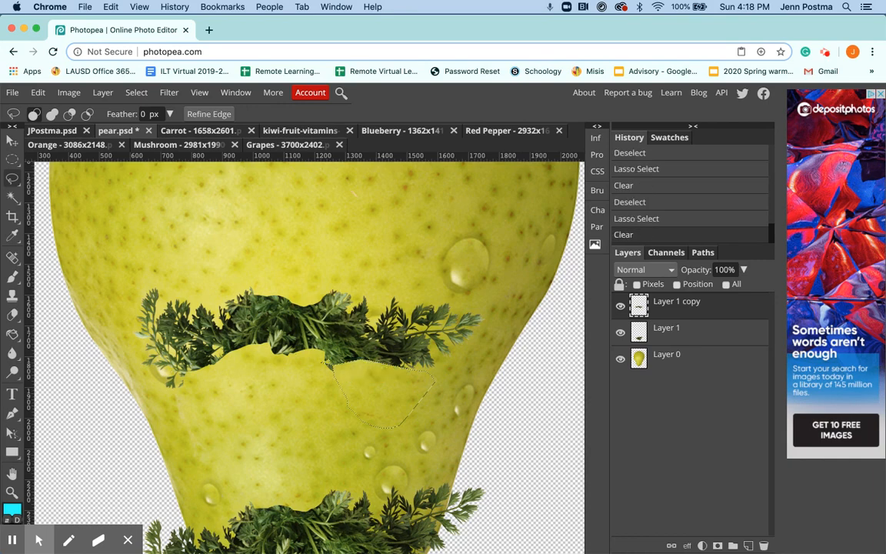
{"action": "key", "text": "ctrl+d"}
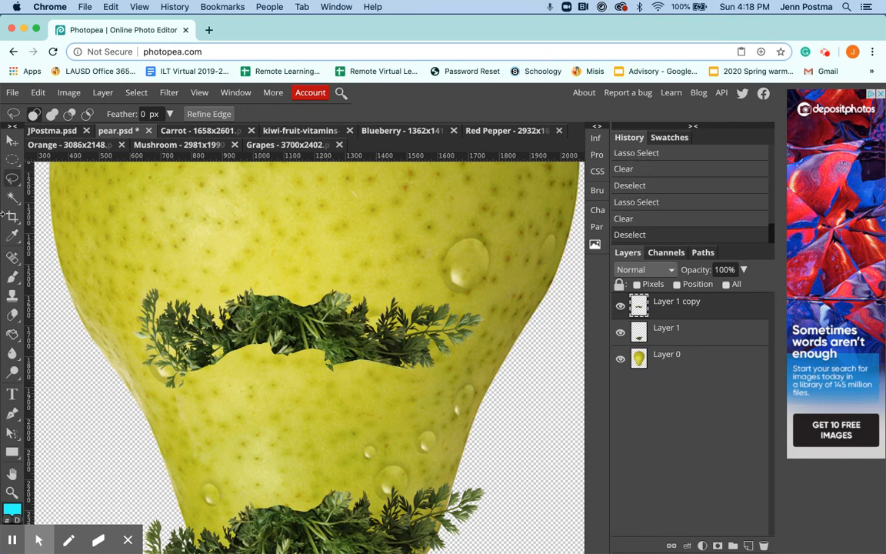
{"action": "mouse_move", "coordinate": [354, 373]}
{"action": "left_mouse_down"}
{"action": "mouse_move", "coordinate": [334, 355]}
{"action": "mouse_move", "coordinate": [316, 355]}
{"action": "mouse_move", "coordinate": [332, 379]}
{"action": "mouse_move", "coordinate": [359, 374]}
{"action": "left_mouse_up"}
{"action": "key", "text": "Delete"}
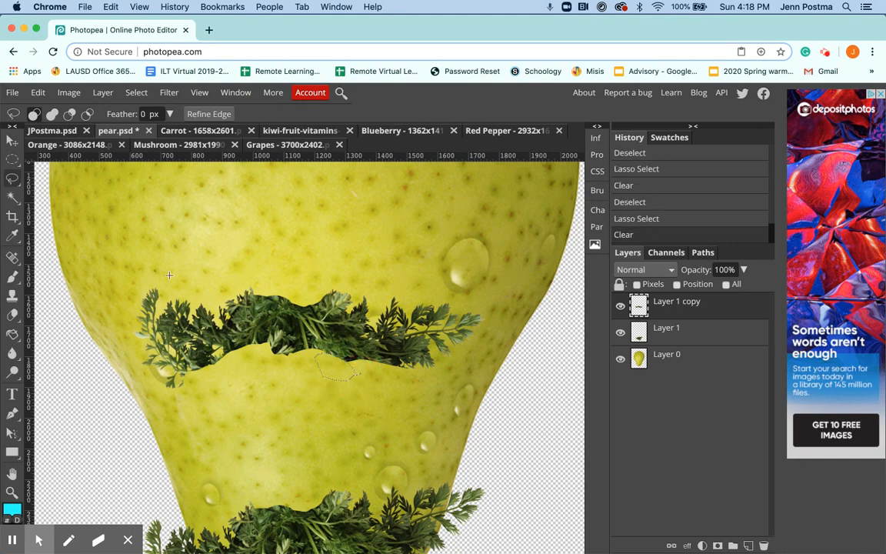
{"action": "left_click", "coordinate": [12, 490]}
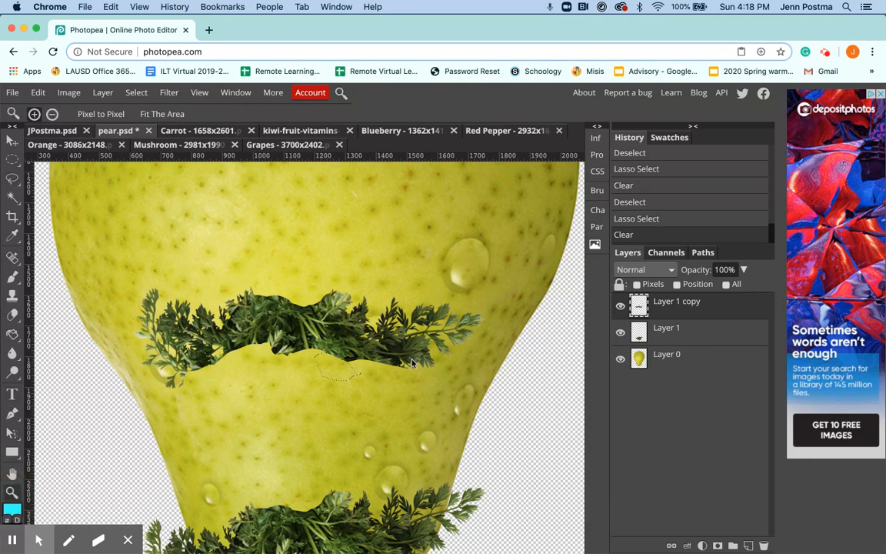
{"action": "key", "text": "super+d"}
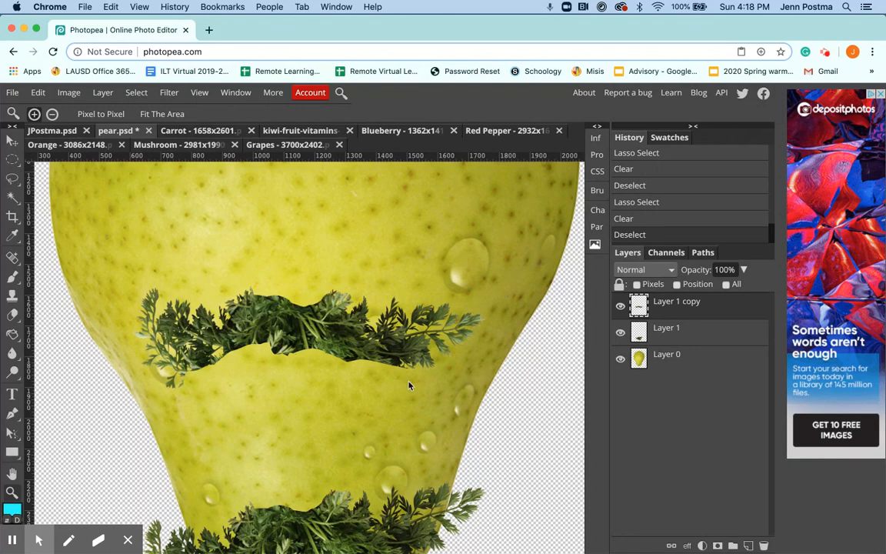
Scale the trimmed greens to 71.32% and place them centred just above the beard as a mustache
{"action": "left_click", "coordinate": [409, 382], "text": "alt"}
{"action": "left_click", "coordinate": [408, 383], "text": "alt"}
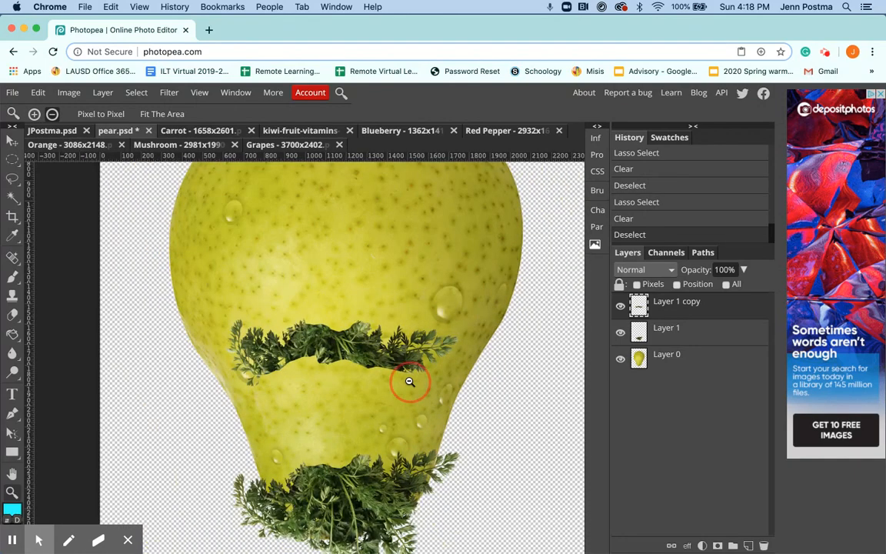
{"action": "left_click", "coordinate": [11, 141]}
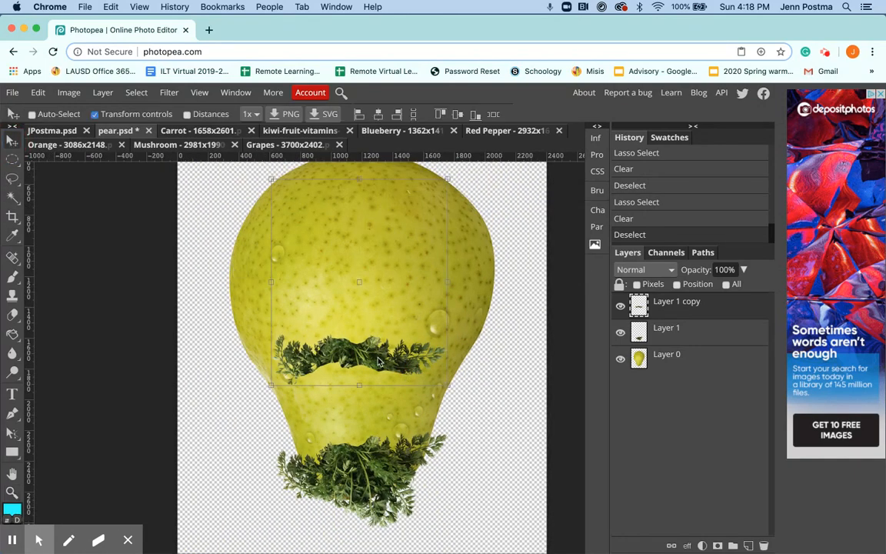
{"action": "left_click_drag", "start_coordinate": [375, 357], "coordinate": [385, 401]}
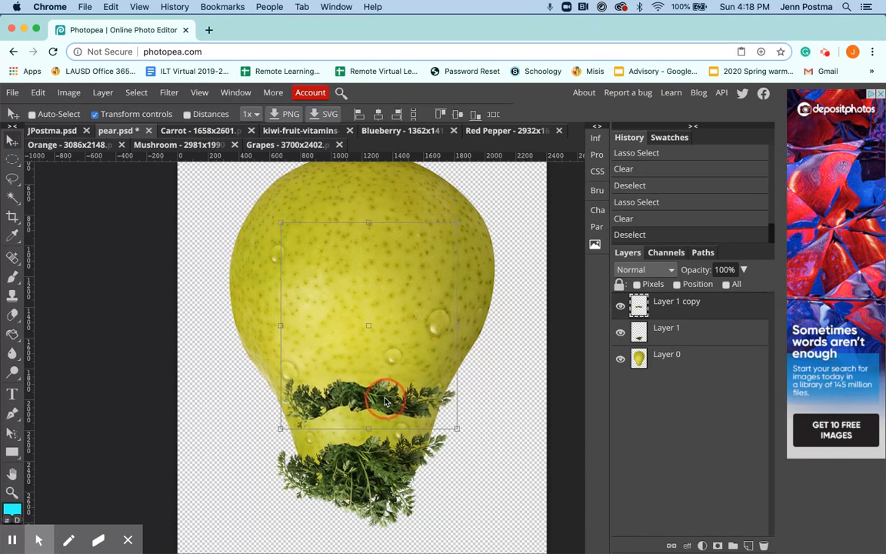
{"action": "left_click_drag", "start_coordinate": [281, 427], "coordinate": [326, 409]}
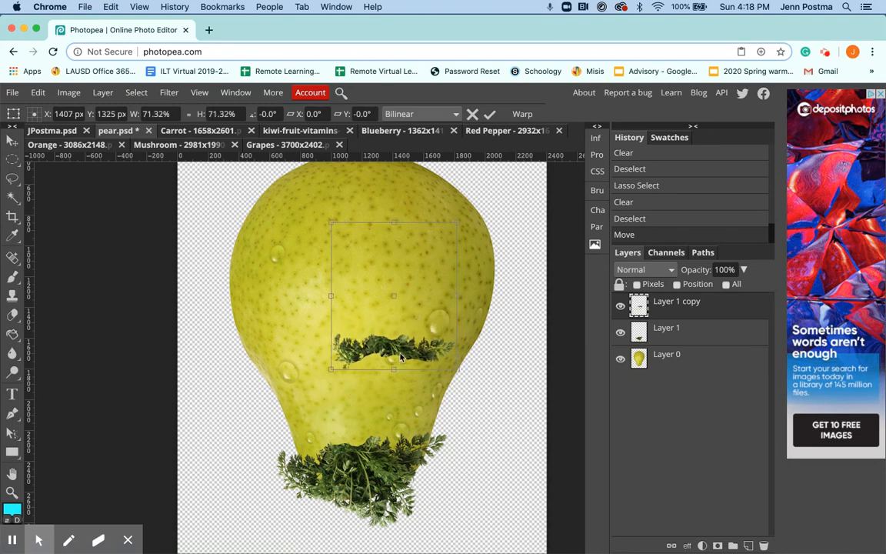
{"action": "key", "text": "Return"}
{"action": "left_click_drag", "start_coordinate": [408, 357], "coordinate": [385, 407]}
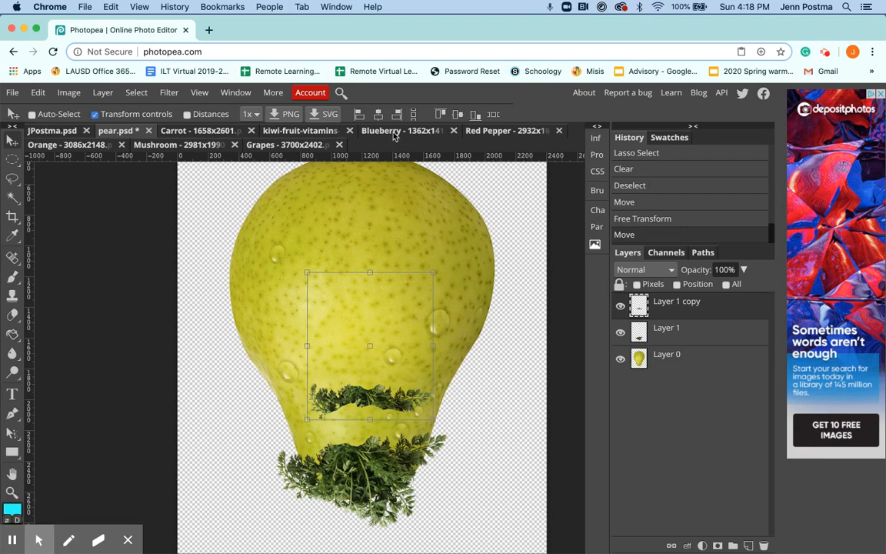
Switch to the Red Pepper image and set up the Quick Selection tool with a 99 px brush
{"action": "left_click", "coordinate": [500, 132]}
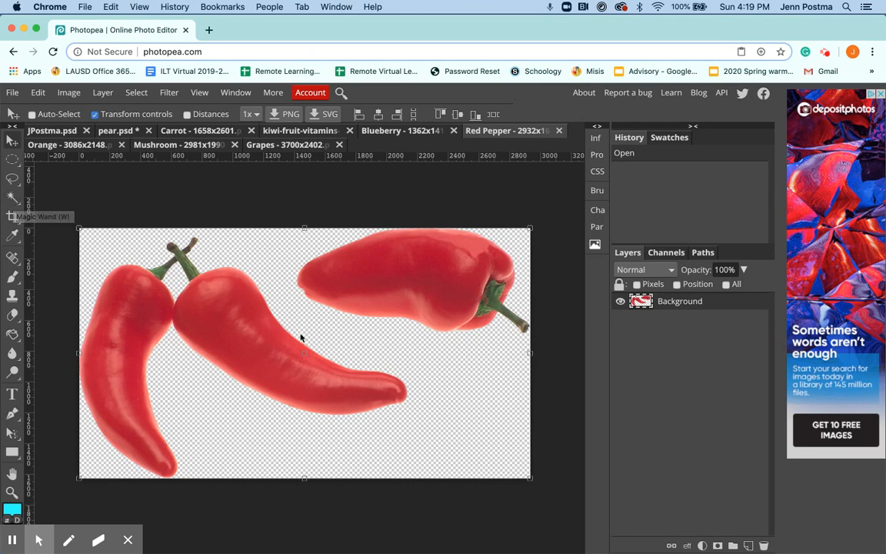
{"action": "right_click", "coordinate": [12, 198]}
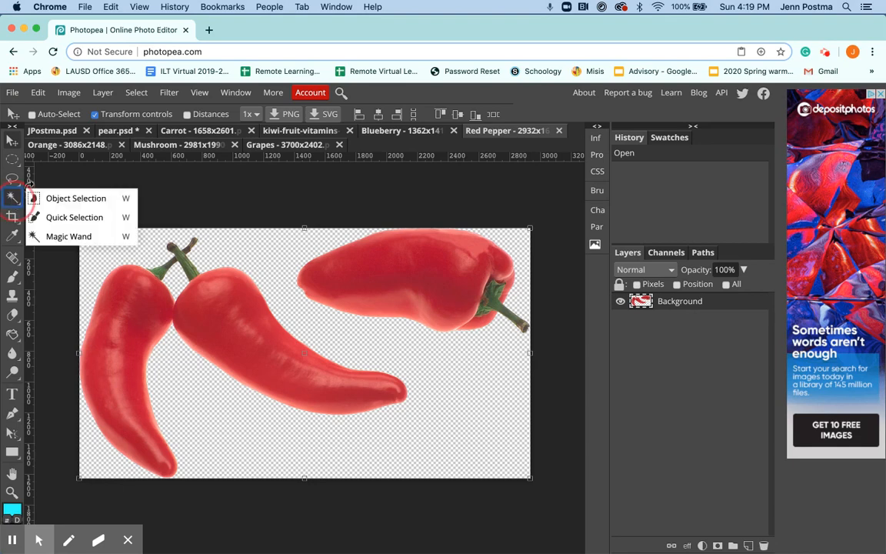
{"action": "left_click", "coordinate": [13, 199]}
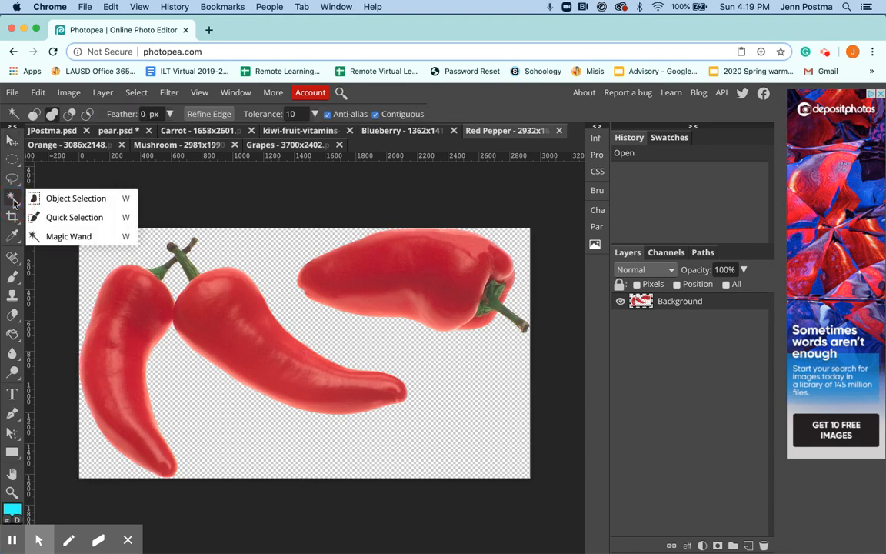
{"action": "left_click", "coordinate": [69, 217]}
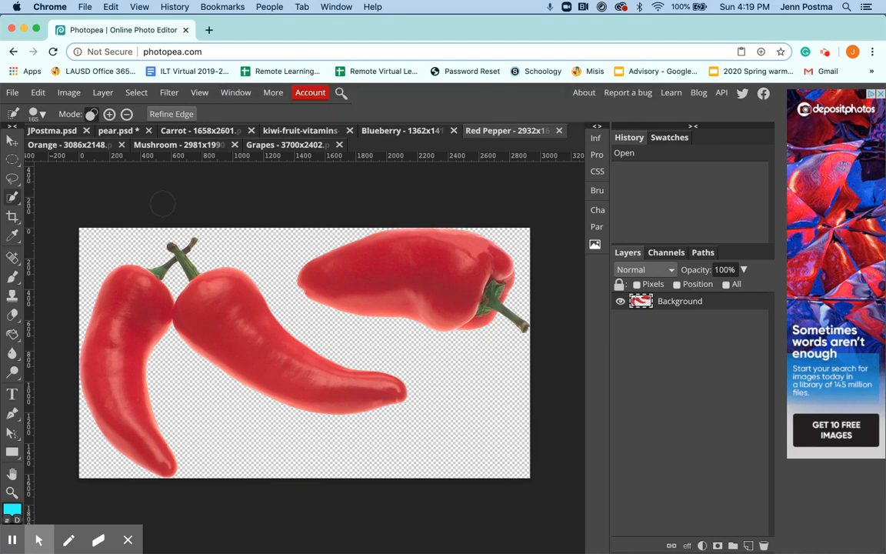
{"action": "left_click", "coordinate": [41, 116]}
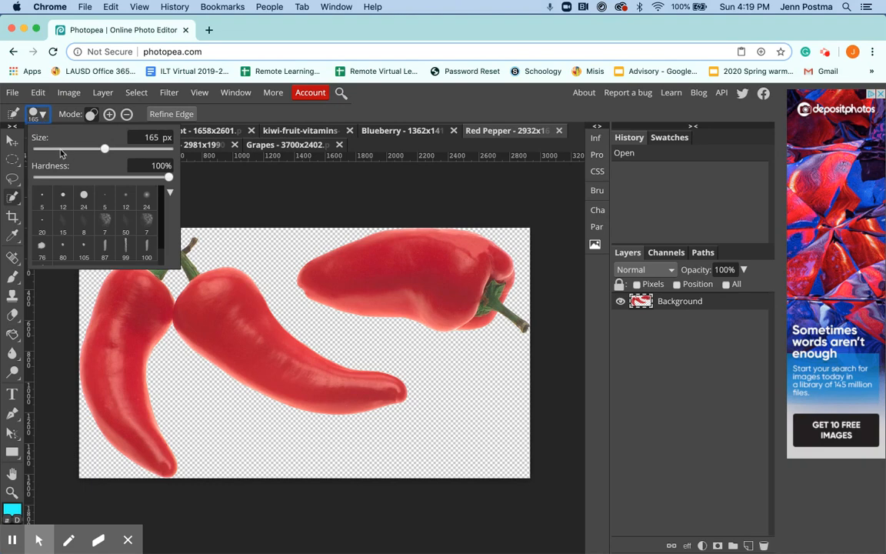
{"action": "left_click", "coordinate": [54, 150]}
{"action": "left_click_drag", "start_coordinate": [54, 150], "coordinate": [74, 149]}
{"action": "left_click_drag", "start_coordinate": [74, 149], "coordinate": [94, 154]}
{"action": "left_click", "coordinate": [89, 114]}
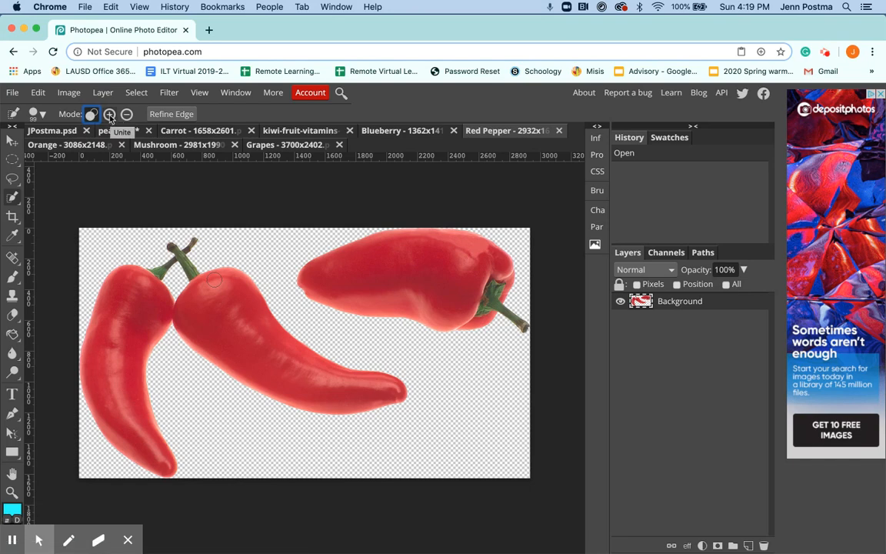
{"action": "left_click", "coordinate": [110, 114]}
Use Quick Selection to select the middle red pepper's body without its green stem
{"action": "left_click", "coordinate": [12, 492]}
{"action": "left_click", "coordinate": [224, 301]}
{"action": "left_click", "coordinate": [224, 303]}
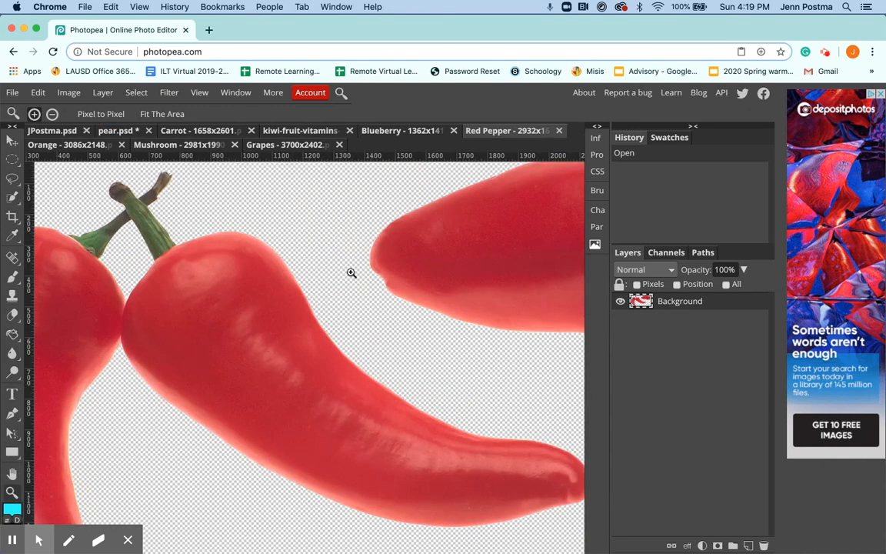
{"action": "left_click", "coordinate": [13, 198]}
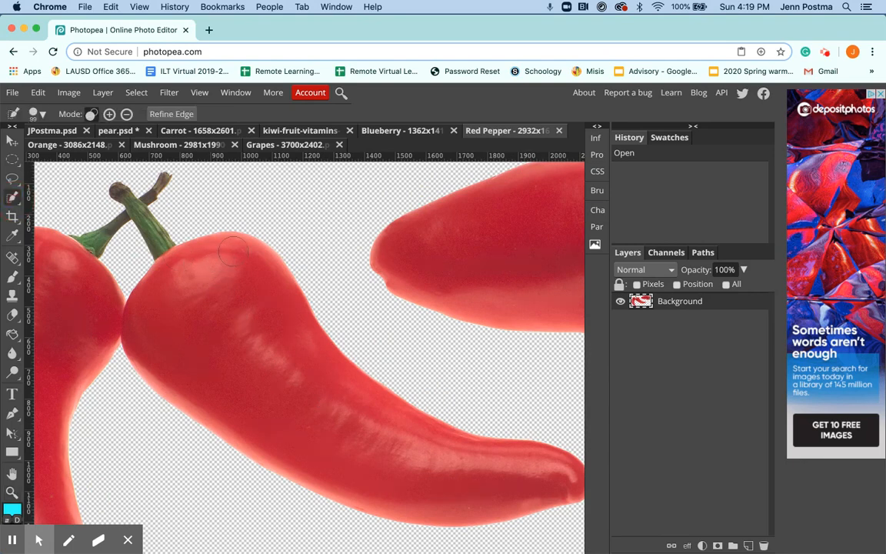
{"action": "left_click", "coordinate": [250, 300]}
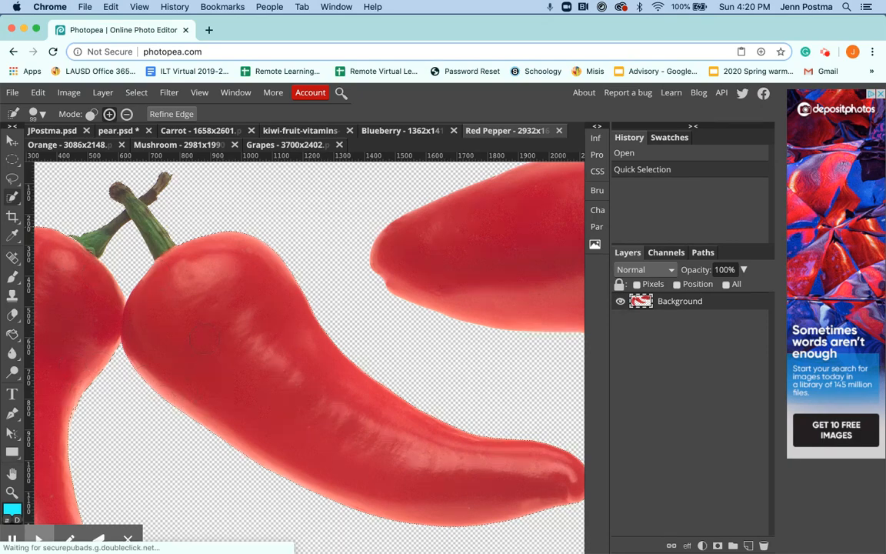
Subtract the adjoining left pepper from the selection, cleaning up the boundary where the two peppers touch
{"action": "left_click", "coordinate": [125, 115]}
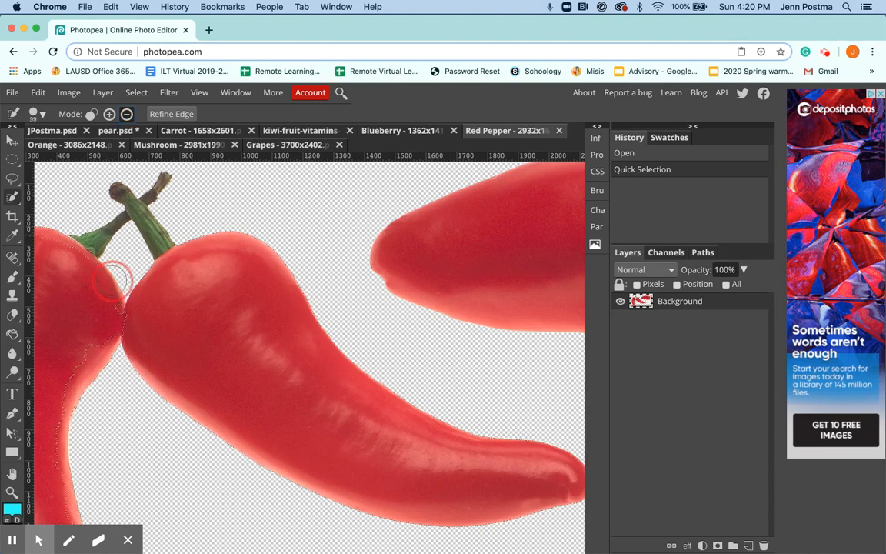
{"action": "left_click_drag", "start_coordinate": [111, 273], "coordinate": [96, 339]}
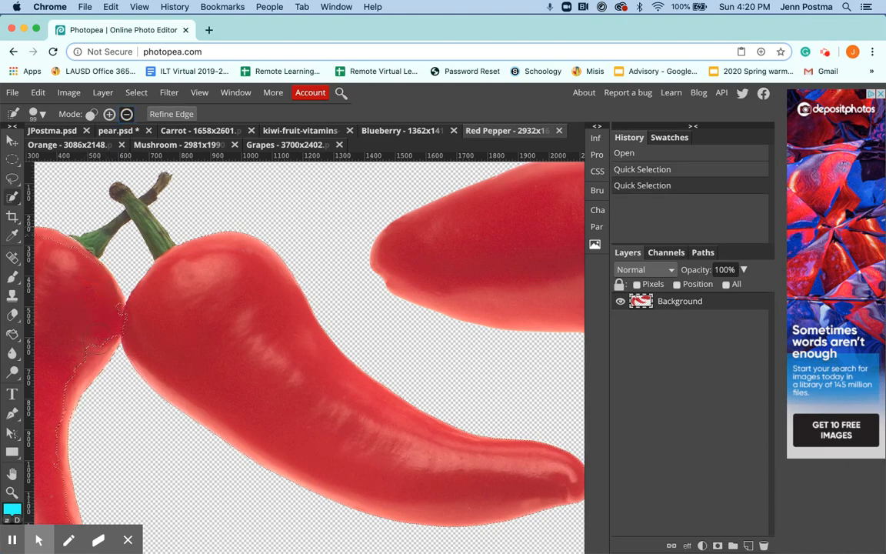
{"action": "left_click", "coordinate": [90, 322]}
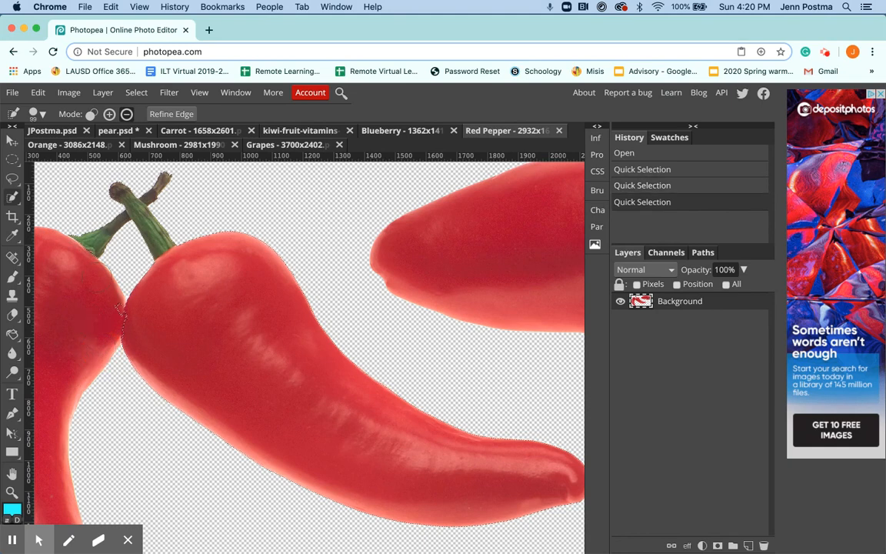
{"action": "left_click", "coordinate": [108, 308]}
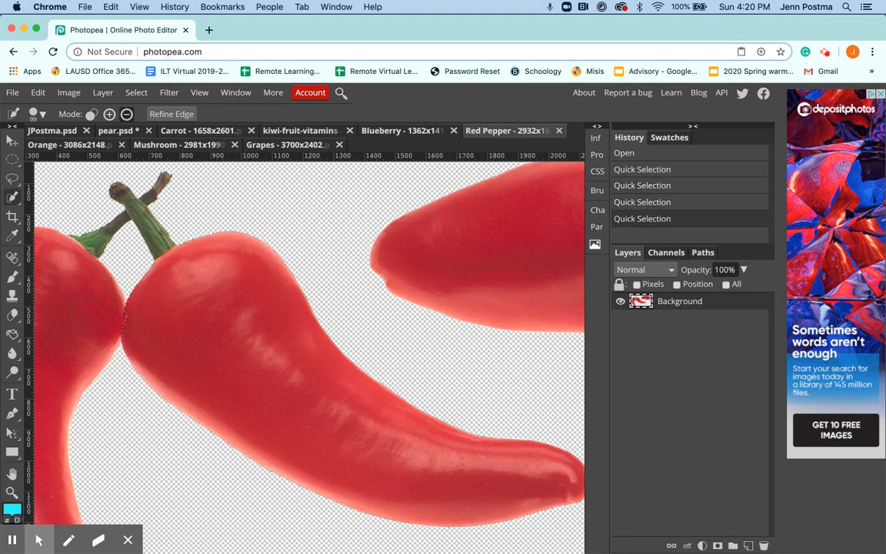
{"action": "left_click", "coordinate": [83, 225]}
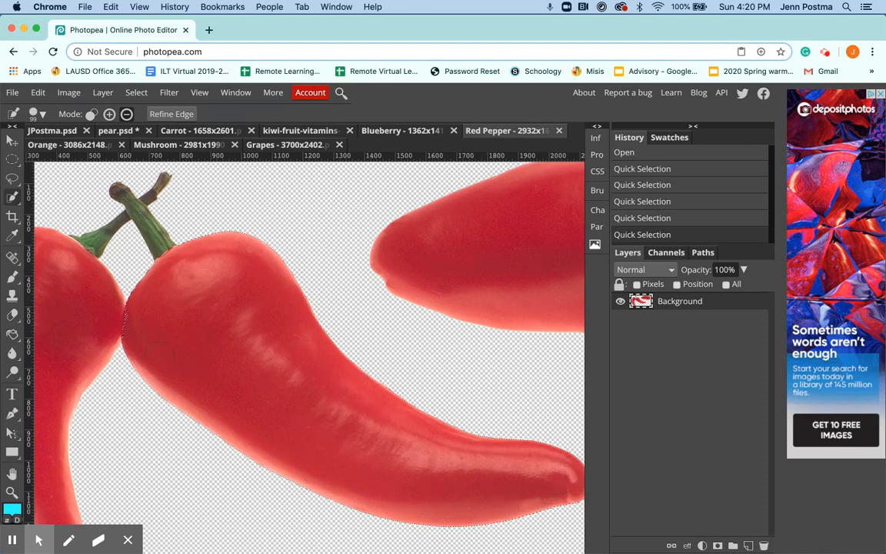
{"action": "left_click", "coordinate": [110, 321]}
{"action": "left_click", "coordinate": [107, 322]}
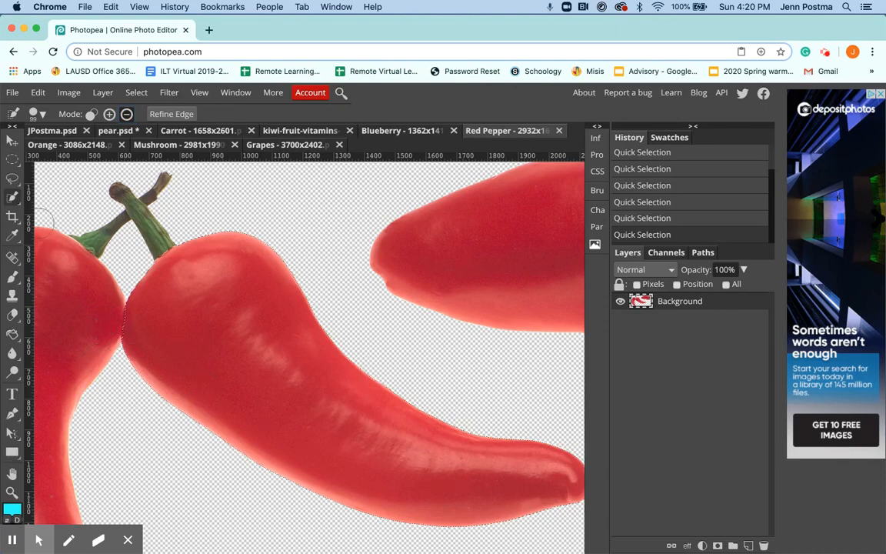
Copy the selected pepper into pear.psd as a new layer and scale it to 24.98%
{"action": "left_click", "coordinate": [112, 131]}
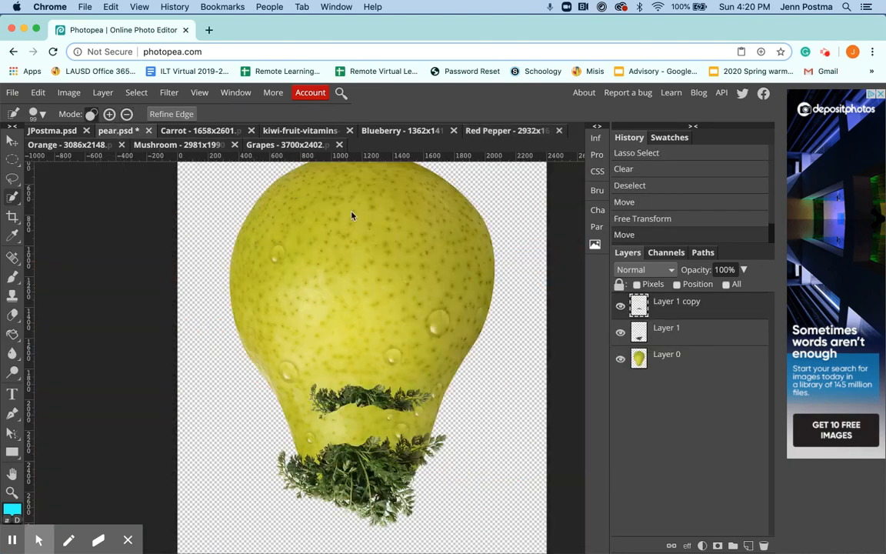
{"action": "key", "text": "super+v"}
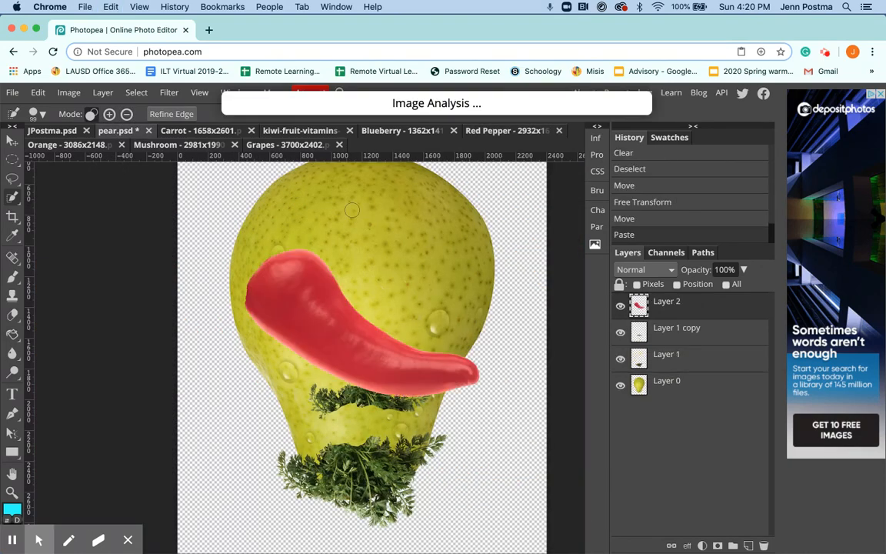
{"action": "left_click", "coordinate": [13, 141]}
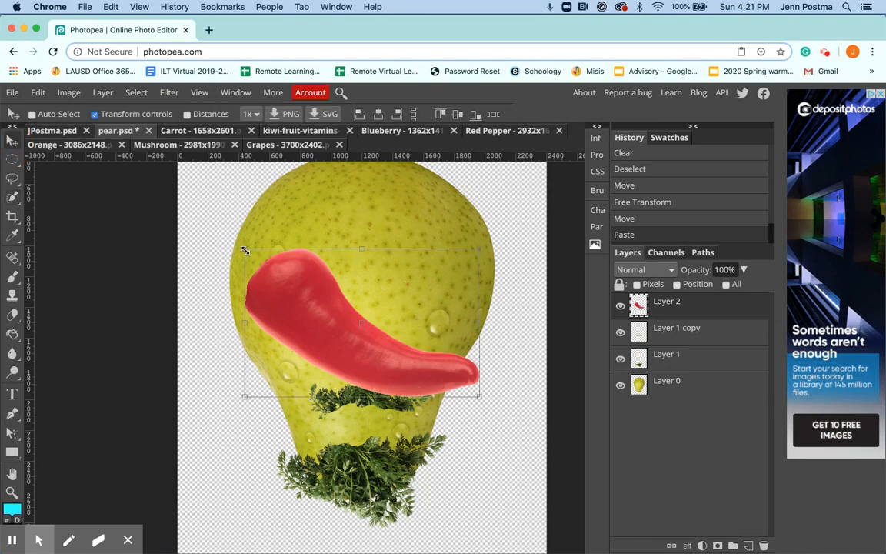
{"action": "left_click_drag", "start_coordinate": [245, 251], "coordinate": [421, 360]}
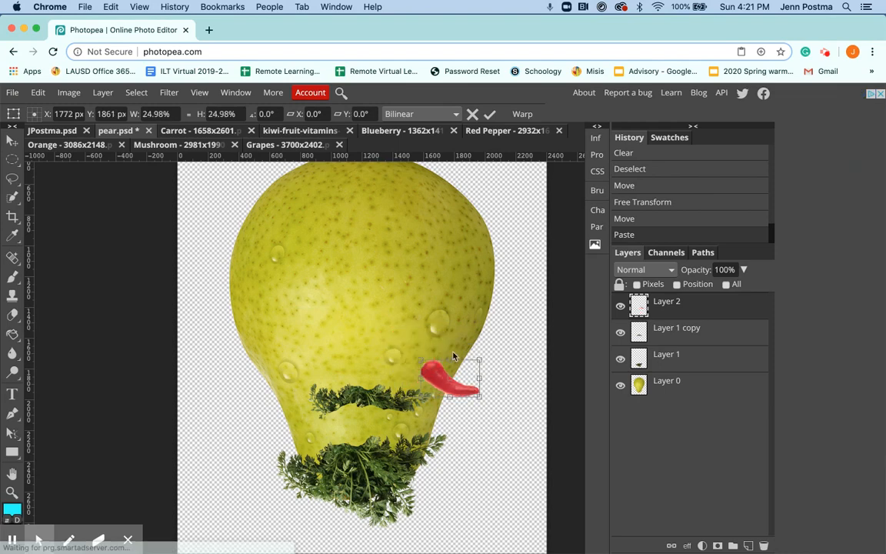
Rotate the small pepper 153.8° and place it near the middle of the pear, above the mustache
{"action": "left_click_drag", "start_coordinate": [485, 356], "coordinate": [416, 427]}
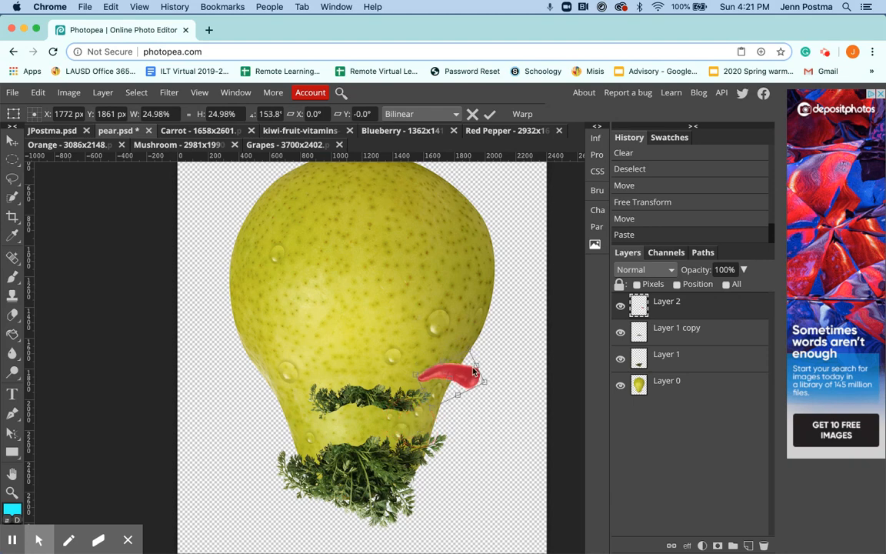
{"action": "left_click_drag", "start_coordinate": [475, 377], "coordinate": [370, 318]}
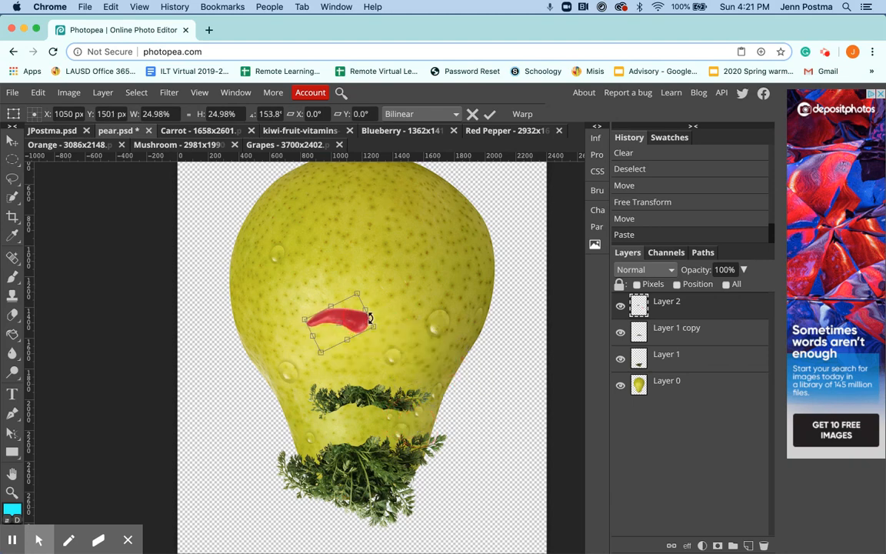
{"action": "key", "text": "Return"}
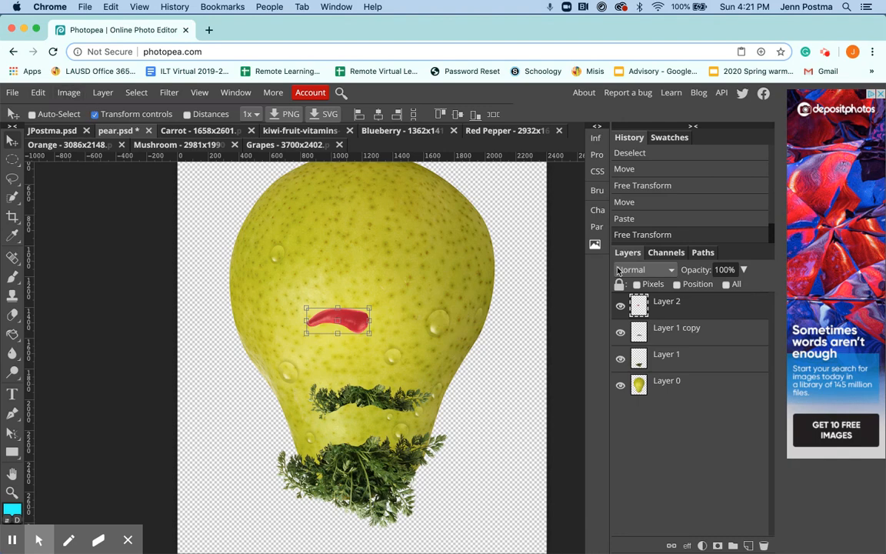
Make a horizontally flipped duplicate of the pepper and place it to the right so the thick ends meet
{"action": "left_click", "coordinate": [705, 311]}
{"action": "left_click_drag", "start_coordinate": [713, 314], "coordinate": [748, 544]}
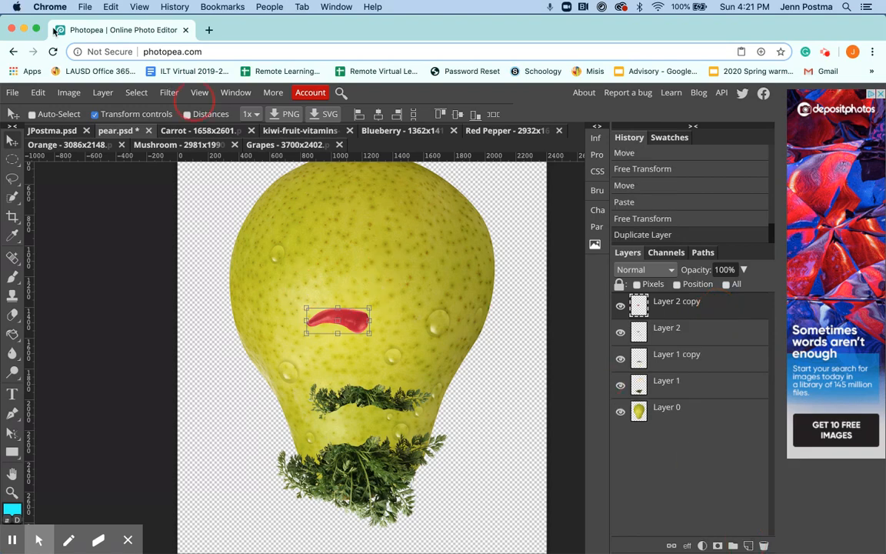
{"action": "left_click", "coordinate": [38, 92]}
{"action": "mouse_move", "coordinate": [93, 377]}
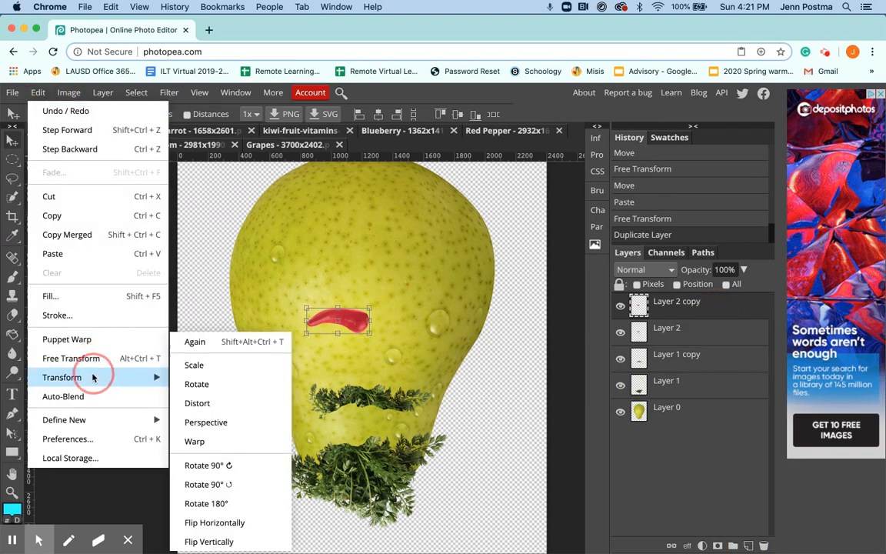
{"action": "left_click", "coordinate": [237, 523]}
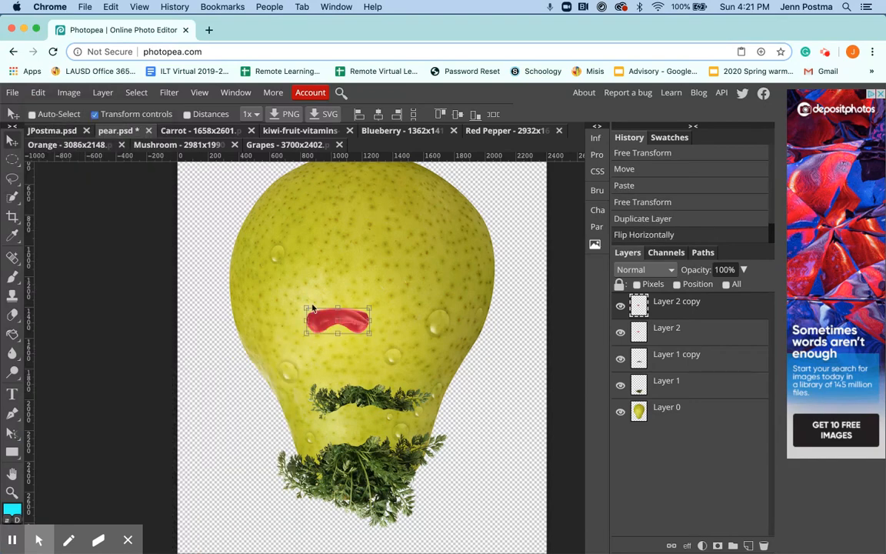
{"action": "left_click_drag", "start_coordinate": [330, 327], "coordinate": [385, 332]}
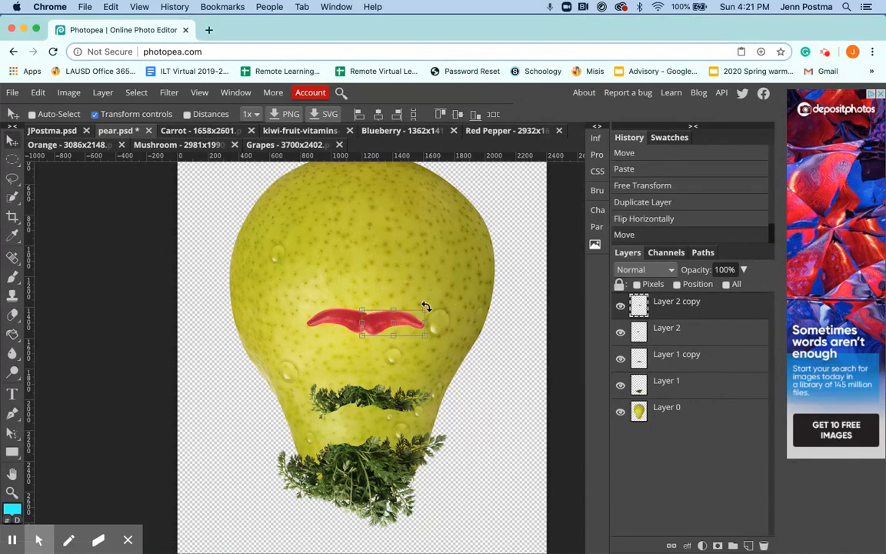
Rotate the flipped pepper copy 26.4° so its thin tip points downward
{"action": "left_click_drag", "start_coordinate": [423, 304], "coordinate": [438, 324]}
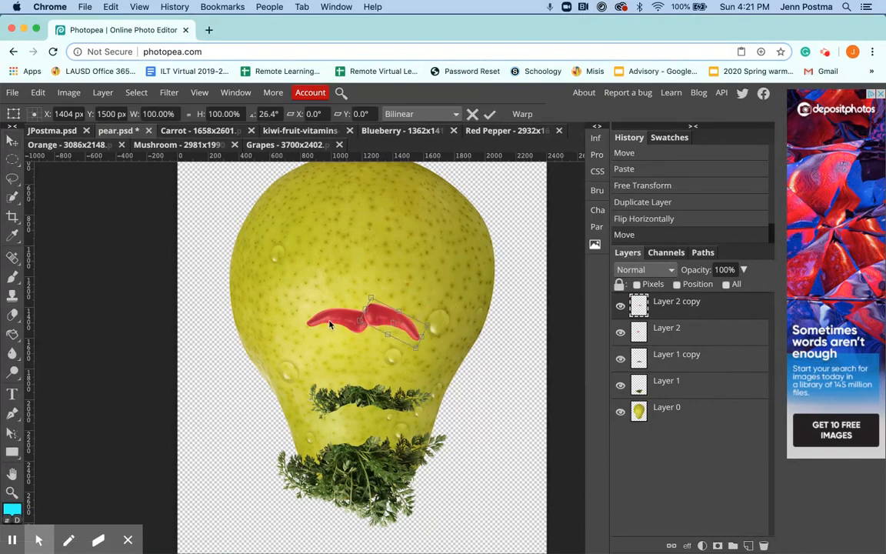
{"action": "left_click", "coordinate": [332, 324]}
{"action": "key", "text": "Return"}
Rotate the original left pepper -23.9° and shift it to X 1041 px, Y 1501 px against the copy
{"action": "left_click", "coordinate": [697, 331]}
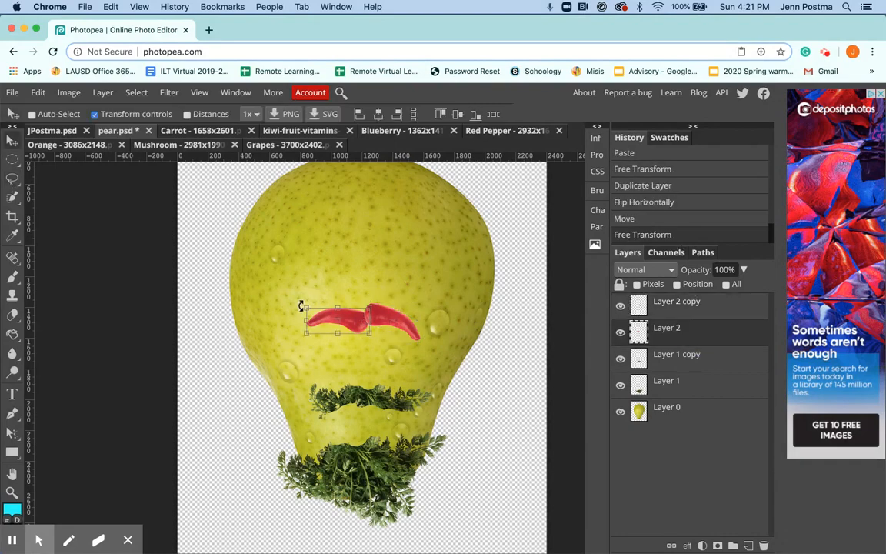
{"action": "mouse_move", "coordinate": [301, 306]}
{"action": "left_mouse_down"}
{"action": "mouse_move", "coordinate": [292, 320]}
{"action": "mouse_move", "coordinate": [300, 326]}
{"action": "mouse_move", "coordinate": [294, 311]}
{"action": "left_mouse_up"}
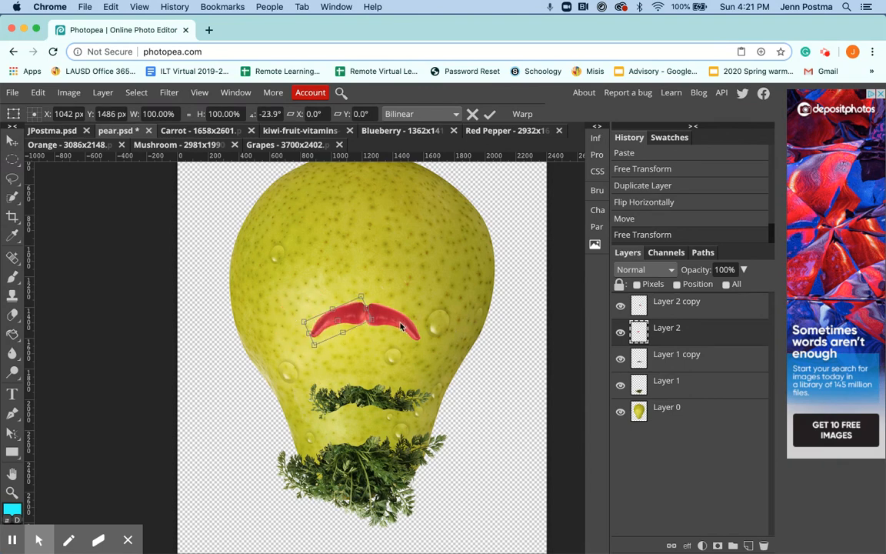
{"action": "left_click_drag", "start_coordinate": [389, 312], "coordinate": [386, 312]}
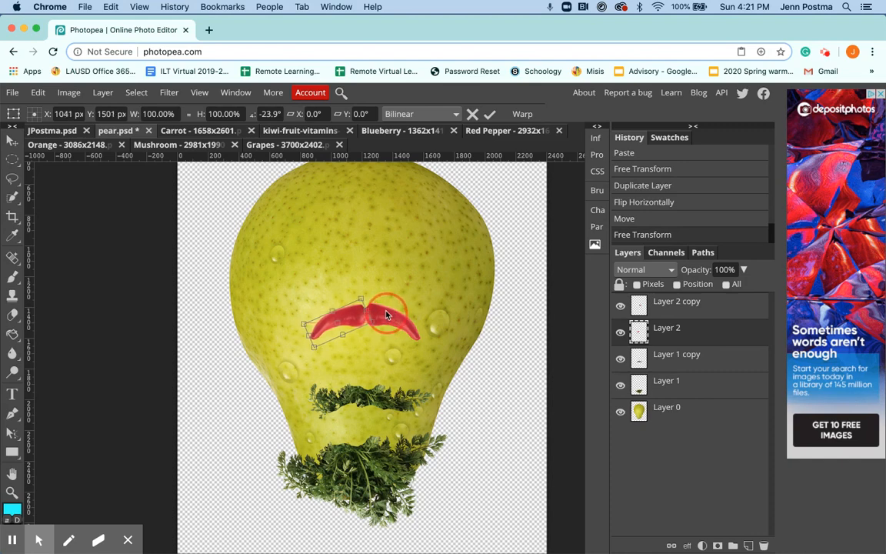
{"action": "key", "text": "Return"}
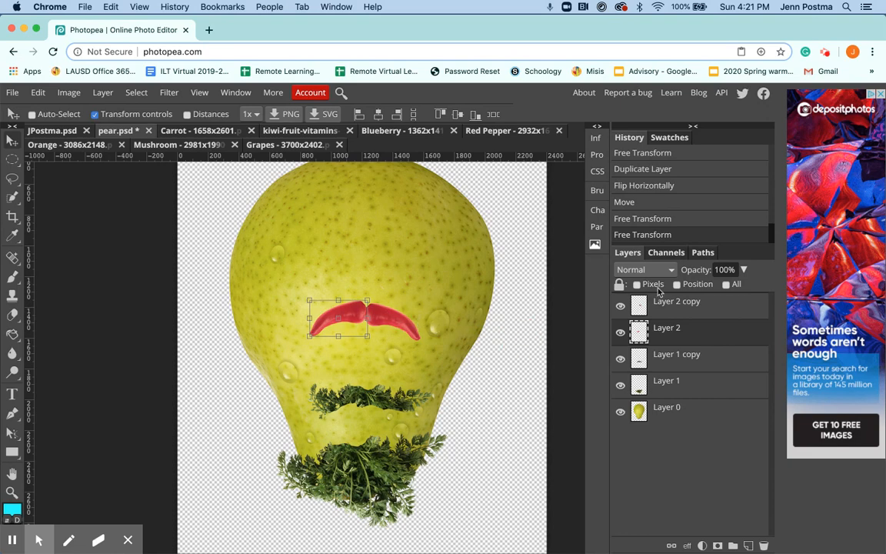
Nudge the right pepper copy slightly upward to line it up with the left half
{"action": "left_click", "coordinate": [678, 311]}
{"action": "left_click", "coordinate": [380, 313]}
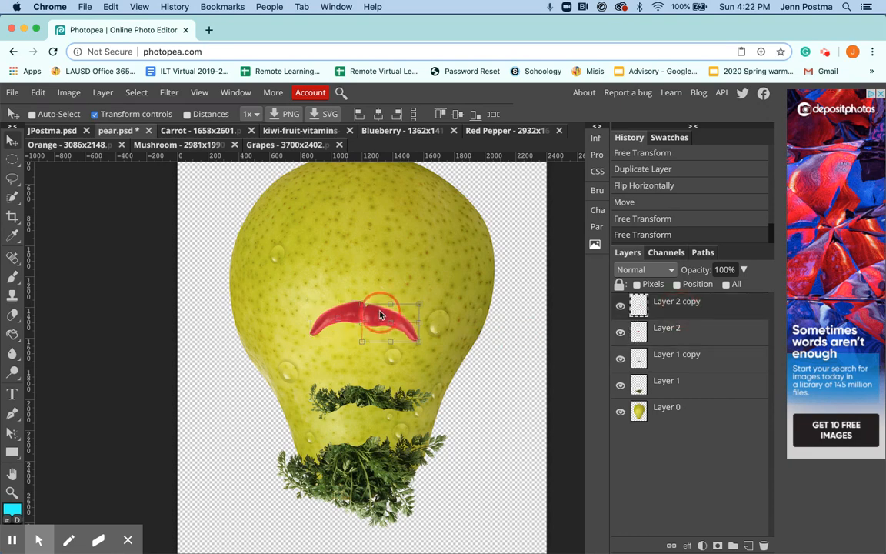
{"action": "left_click_drag", "start_coordinate": [380, 313], "coordinate": [380, 312]}
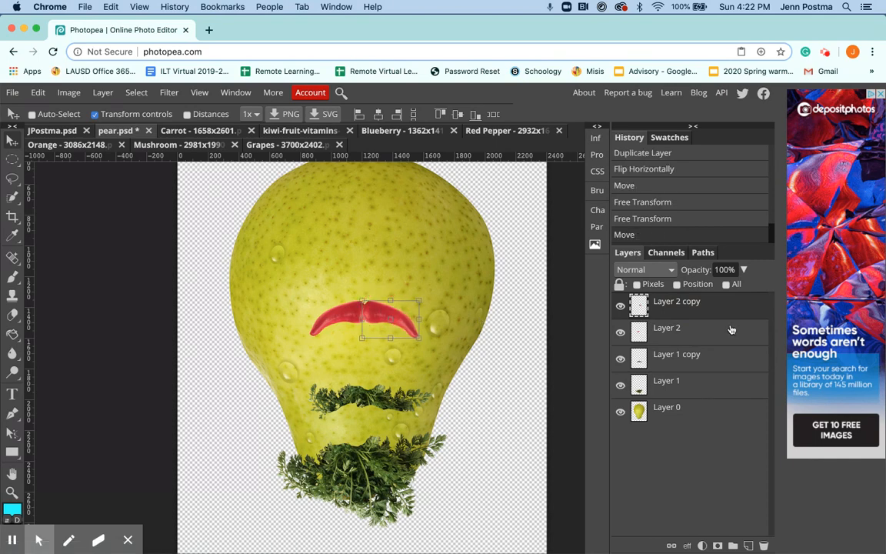
Link the two pepper layers and scale them down together as lips placed just beneath the mustache
{"action": "left_click", "coordinate": [702, 311]}
{"action": "left_click", "coordinate": [696, 339]}
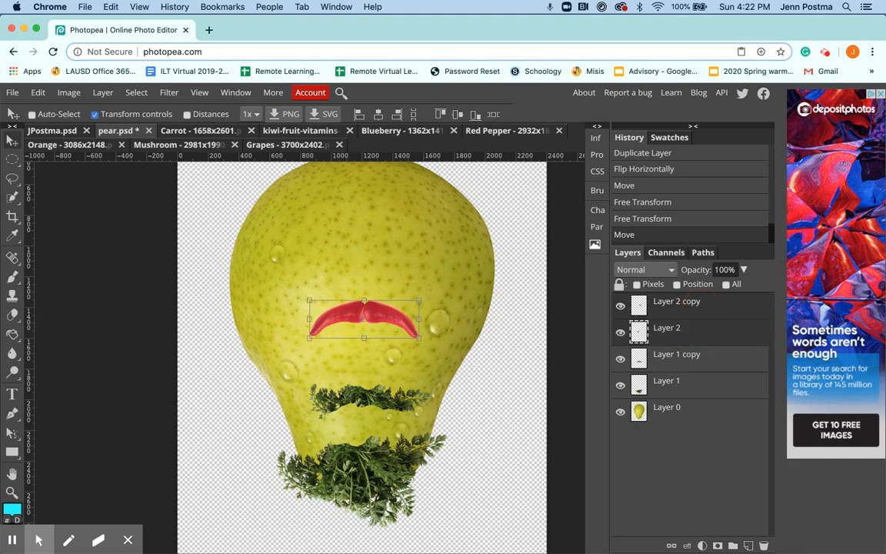
{"action": "left_click", "coordinate": [704, 304]}
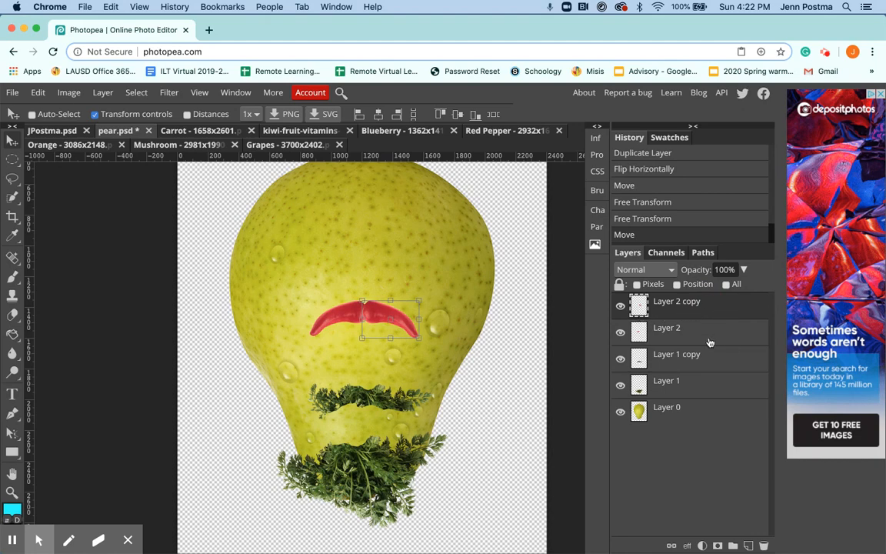
{"action": "left_click", "coordinate": [711, 342]}
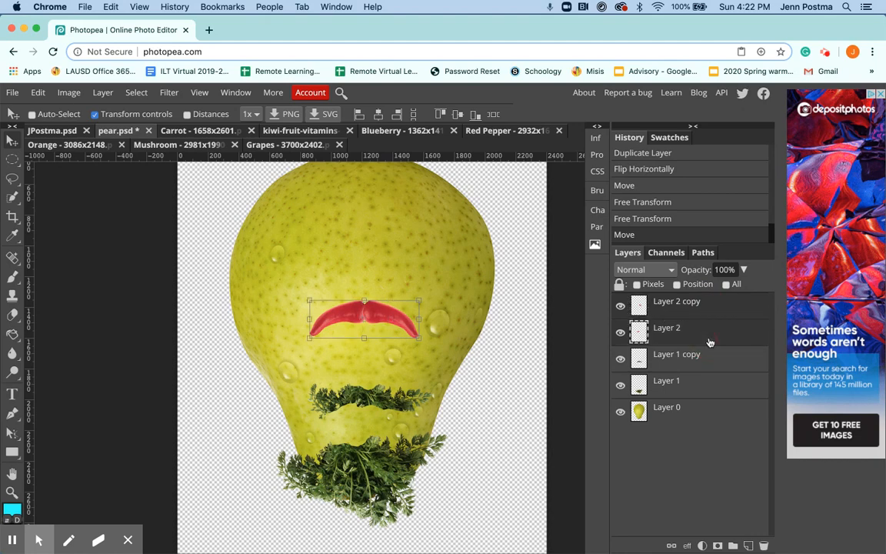
{"action": "left_click", "coordinate": [672, 547]}
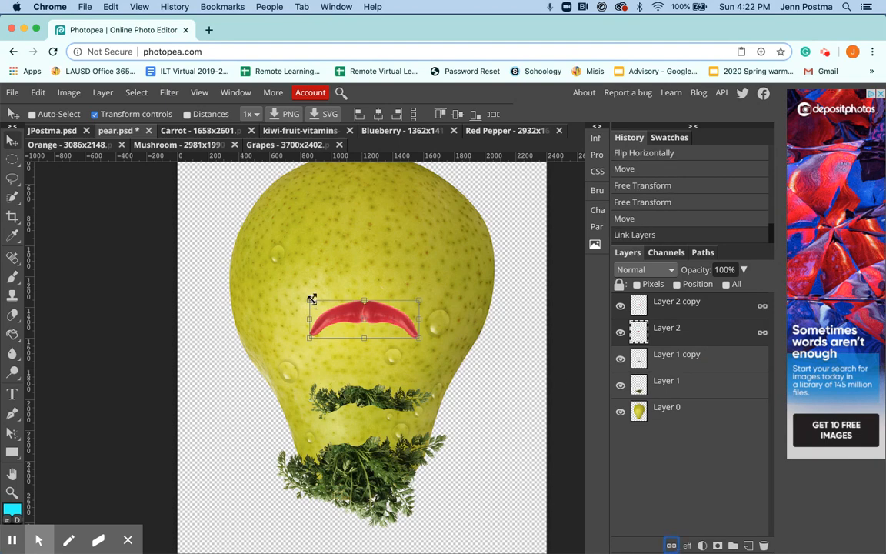
{"action": "left_click_drag", "start_coordinate": [310, 301], "coordinate": [325, 432]}
{"action": "left_click_drag", "start_coordinate": [376, 414], "coordinate": [381, 415]}
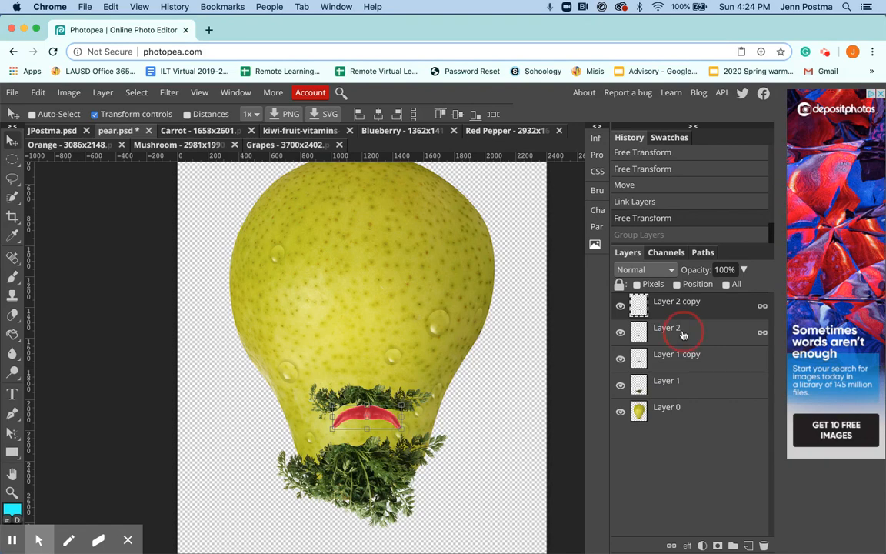
Merge the two linked pepper layers into a single lips layer
{"action": "left_click", "coordinate": [683, 333]}
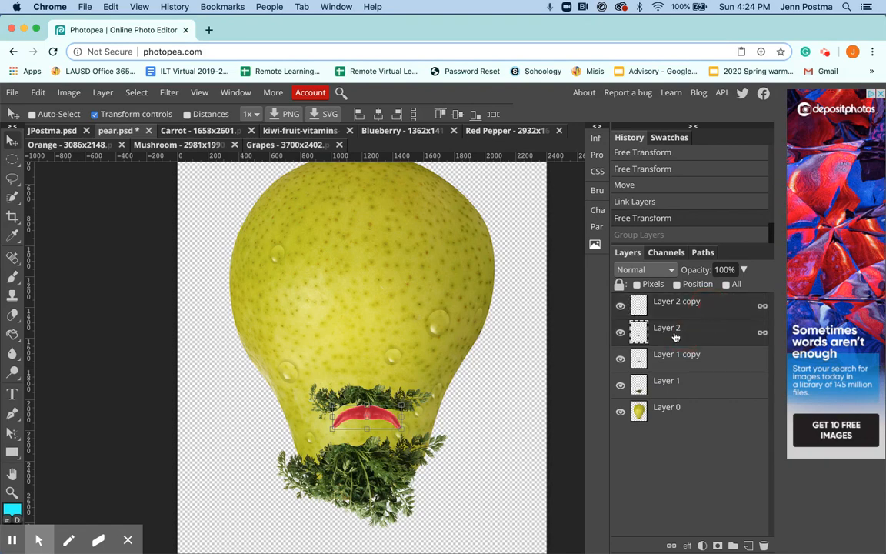
{"action": "left_click", "coordinate": [103, 92]}
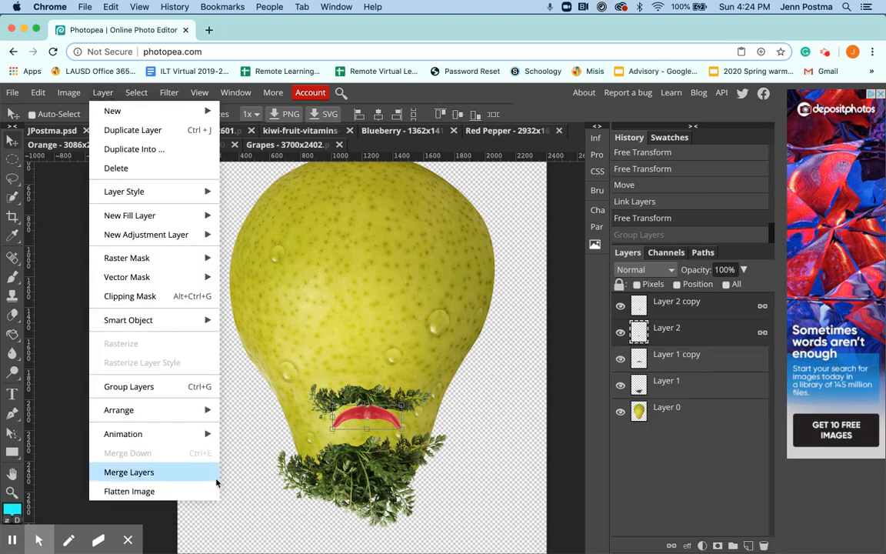
{"action": "left_click", "coordinate": [179, 471]}
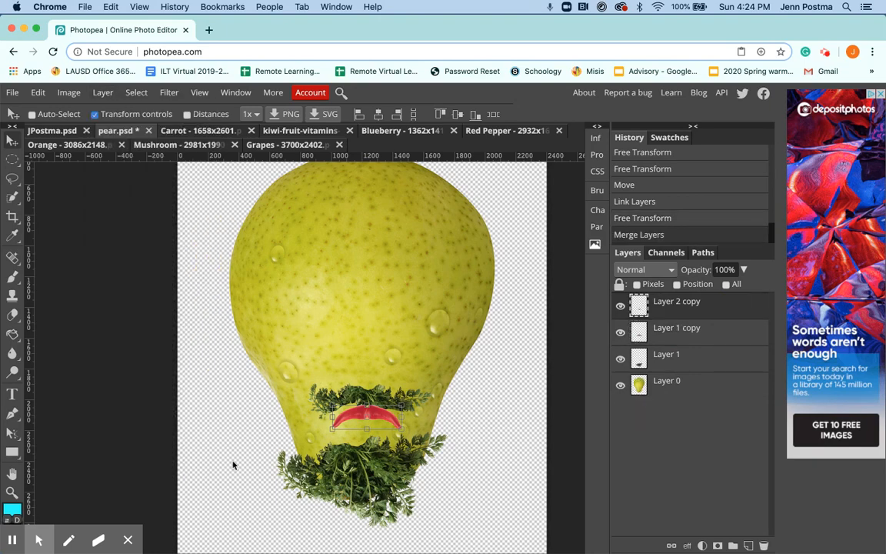
Duplicate the pepper lips layer, rotate the copy -180°, scale it to 74.39% and place it beneath the upper lip at X 1235 px, Y 2166 px
{"action": "left_click_drag", "start_coordinate": [710, 311], "coordinate": [748, 546]}
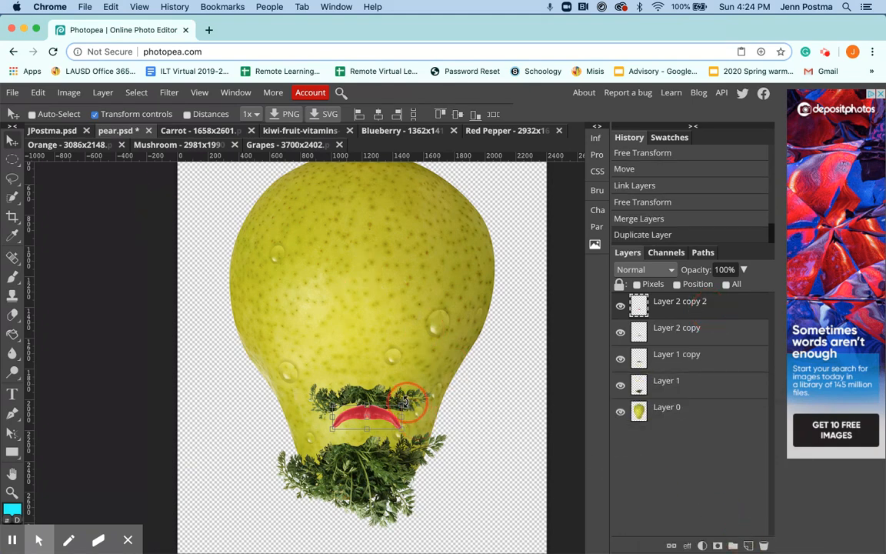
{"action": "left_click_drag", "start_coordinate": [411, 406], "coordinate": [376, 433]}
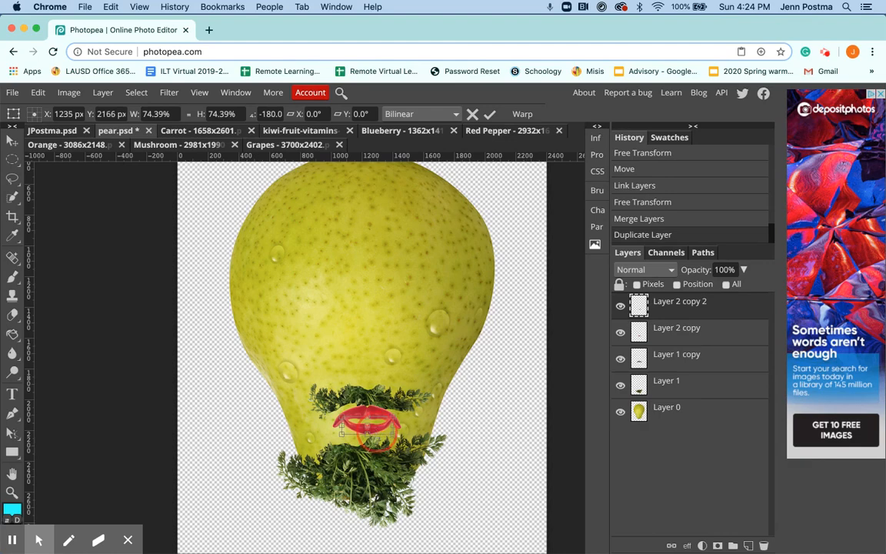
{"action": "key", "text": "Return"}
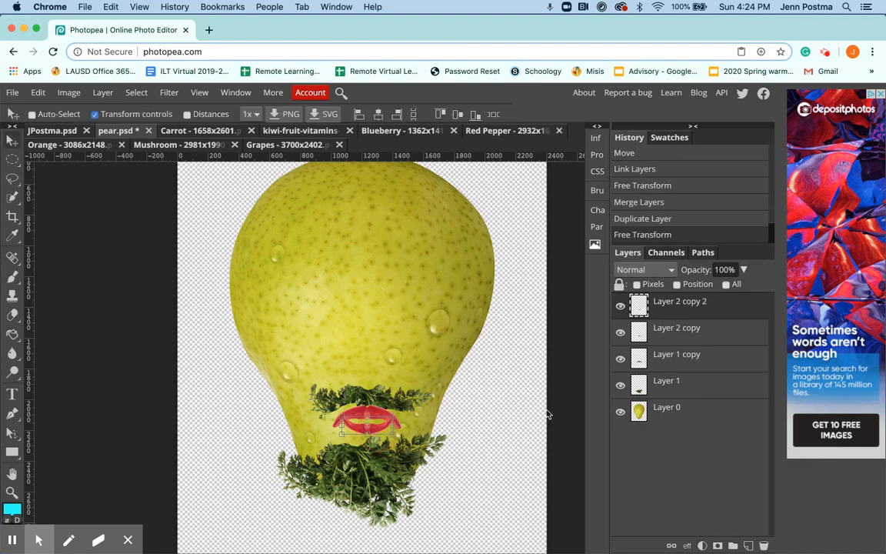
Reorder the lower-lip layer beneath the upper-lip layer and nudge the lower lip into line
{"action": "left_click", "coordinate": [13, 493]}
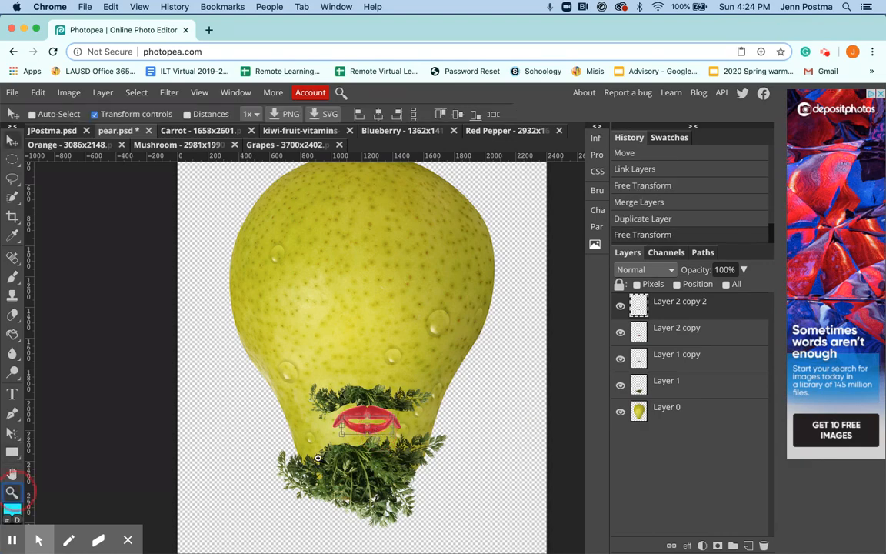
{"action": "left_click", "coordinate": [465, 453]}
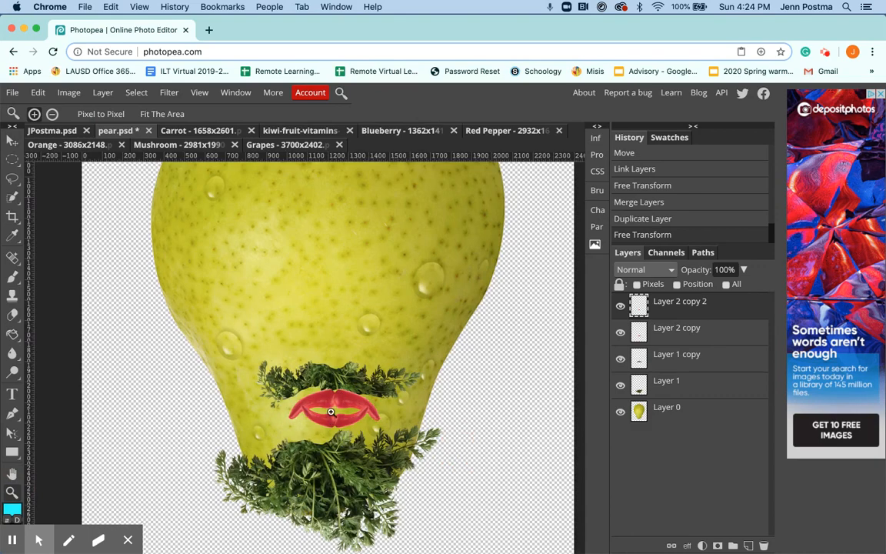
{"action": "left_click", "coordinate": [11, 141]}
{"action": "left_click_drag", "start_coordinate": [689, 304], "coordinate": [692, 343]}
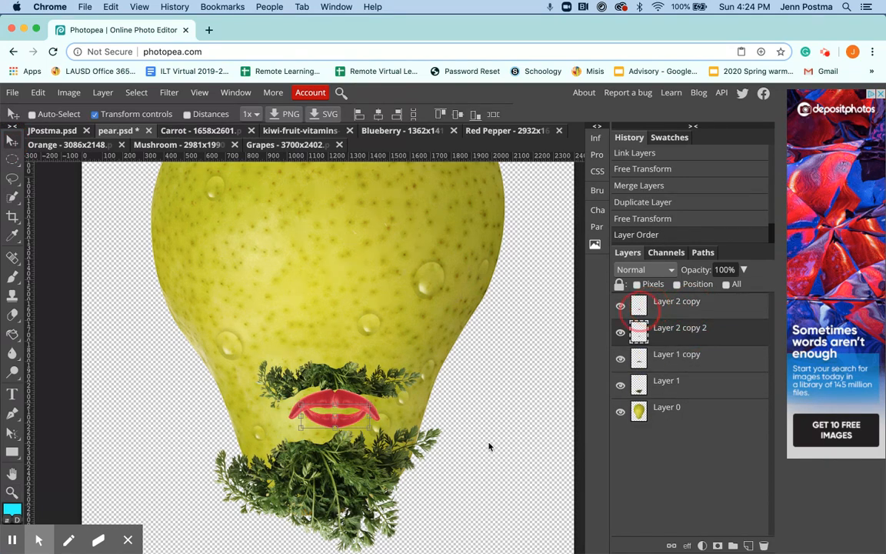
{"action": "left_click", "coordinate": [470, 455]}
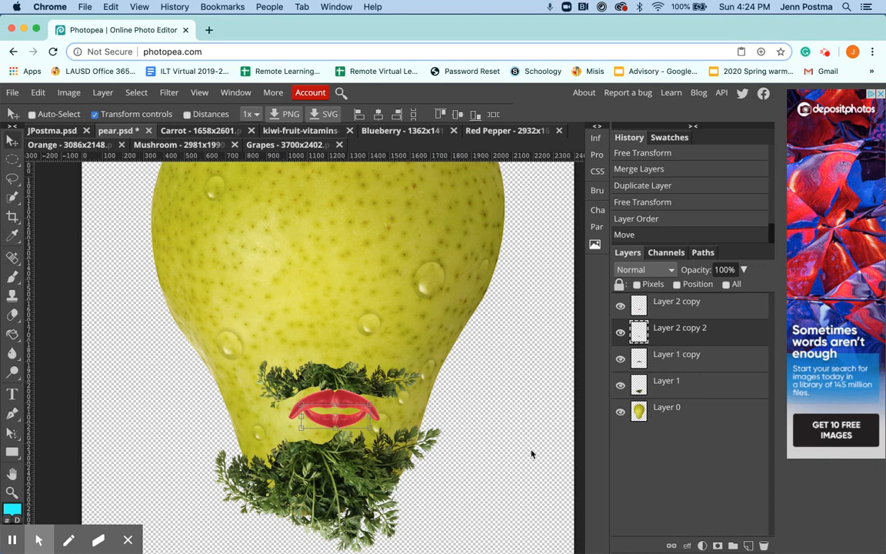
{"action": "key", "text": "super+minus"}
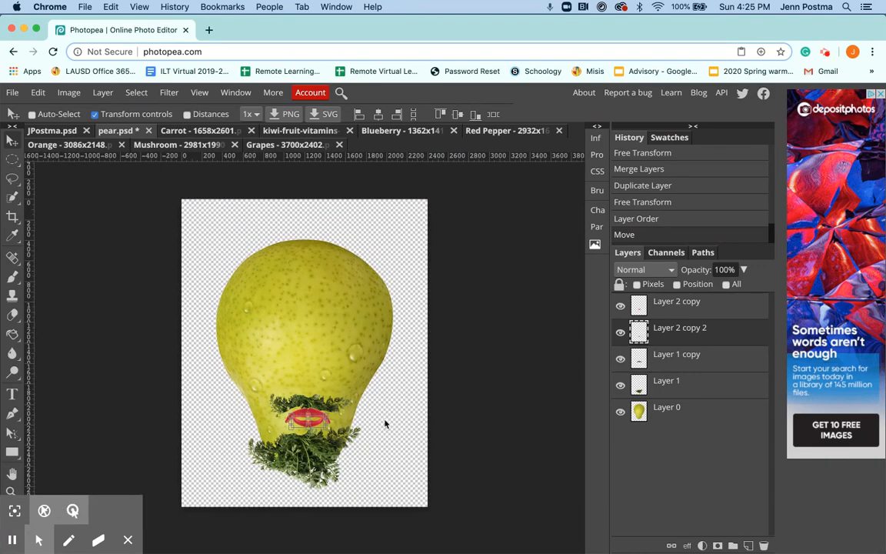
{"action": "left_click", "coordinate": [390, 438]}
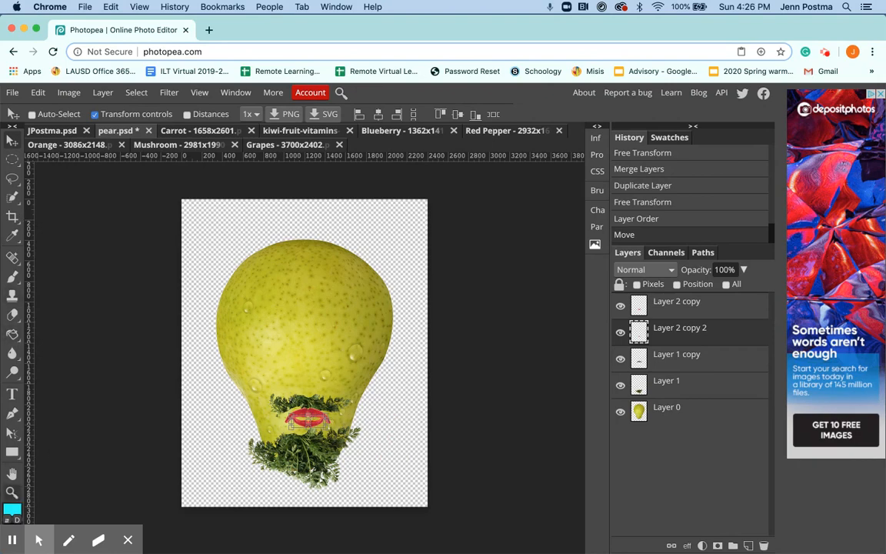
Move the lower lip slightly down toward the beard
{"action": "left_click", "coordinate": [13, 493]}
{"action": "left_click", "coordinate": [260, 373]}
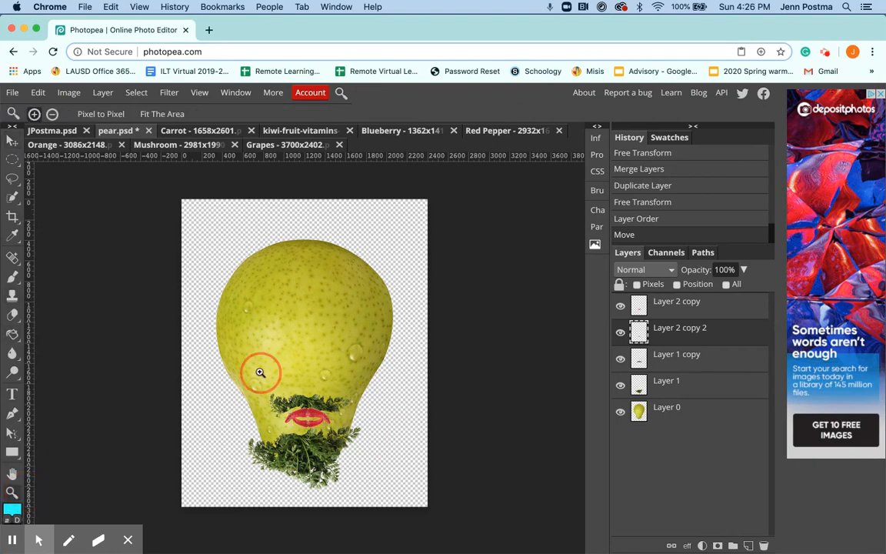
{"action": "left_click", "coordinate": [12, 140]}
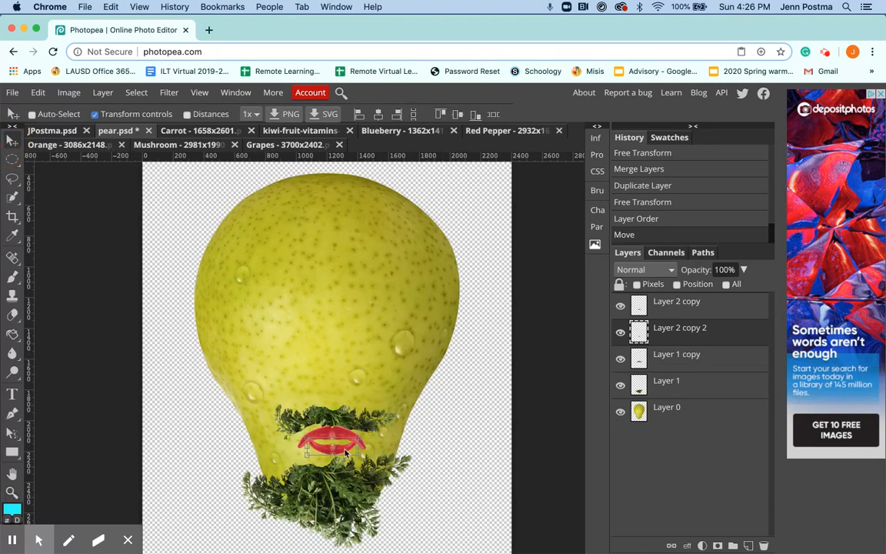
{"action": "left_click", "coordinate": [337, 460]}
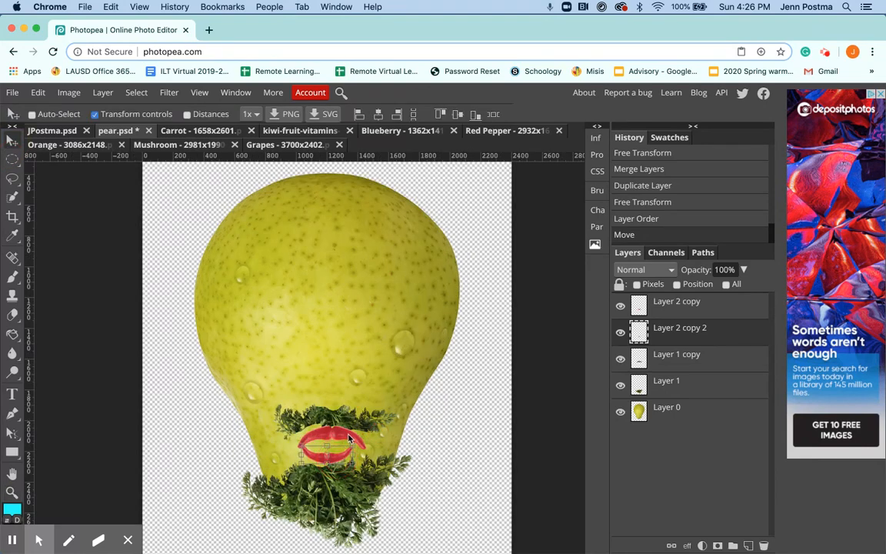
{"action": "left_click", "coordinate": [348, 439]}
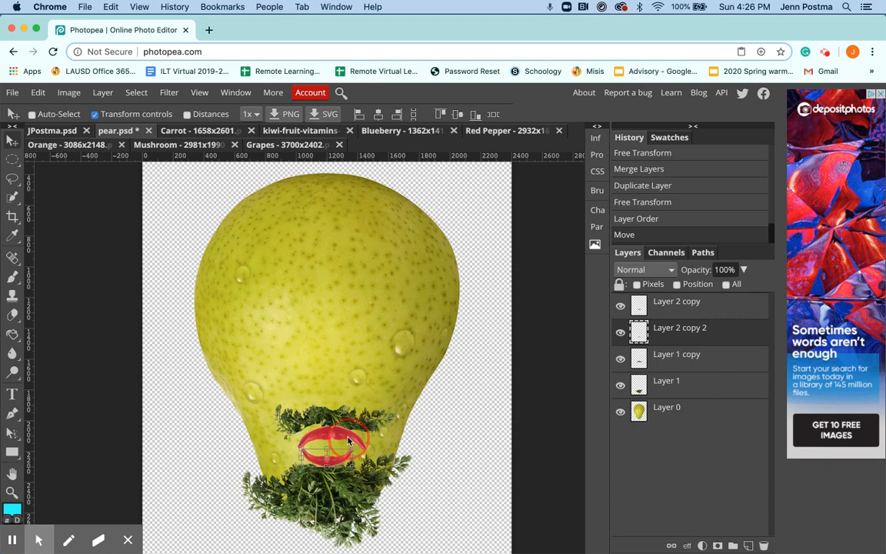
Enable Auto-Select and move the upper lip and the mustache down closer to the lower lip
{"action": "left_click", "coordinate": [31, 115]}
{"action": "left_click", "coordinate": [32, 114]}
{"action": "left_click", "coordinate": [34, 115]}
{"action": "left_click_drag", "start_coordinate": [344, 436], "coordinate": [344, 448]}
{"action": "left_click_drag", "start_coordinate": [330, 418], "coordinate": [330, 430]}
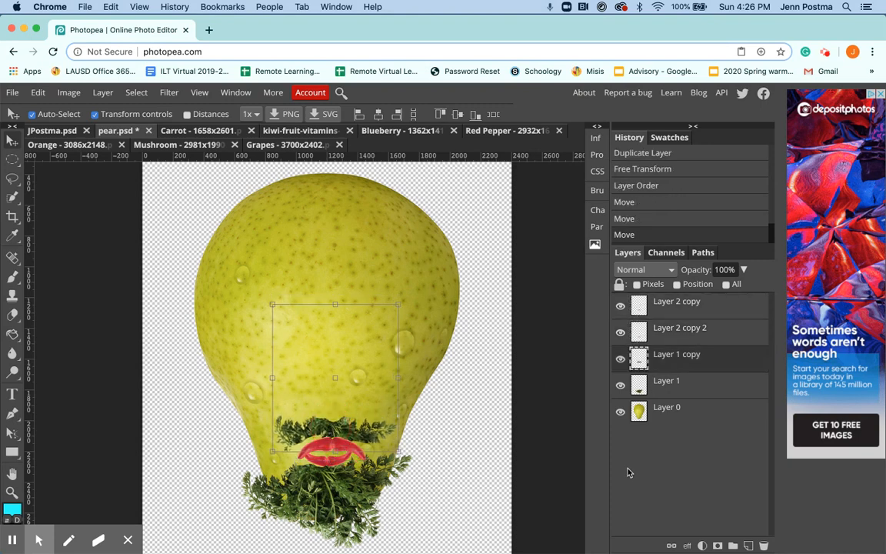
Lasso the large upright whole mushroom in the Mushroom image and paste it into pear.psd
{"action": "left_click", "coordinate": [161, 146]}
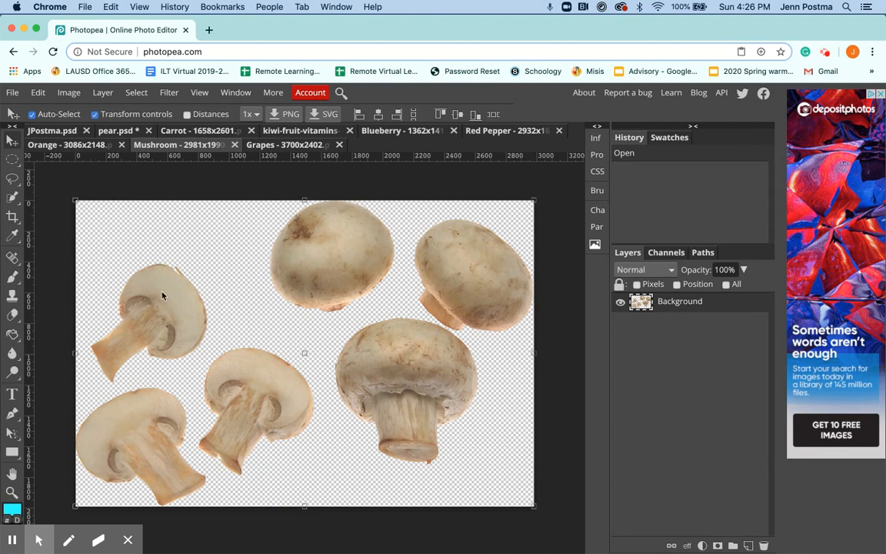
{"action": "left_click", "coordinate": [12, 180]}
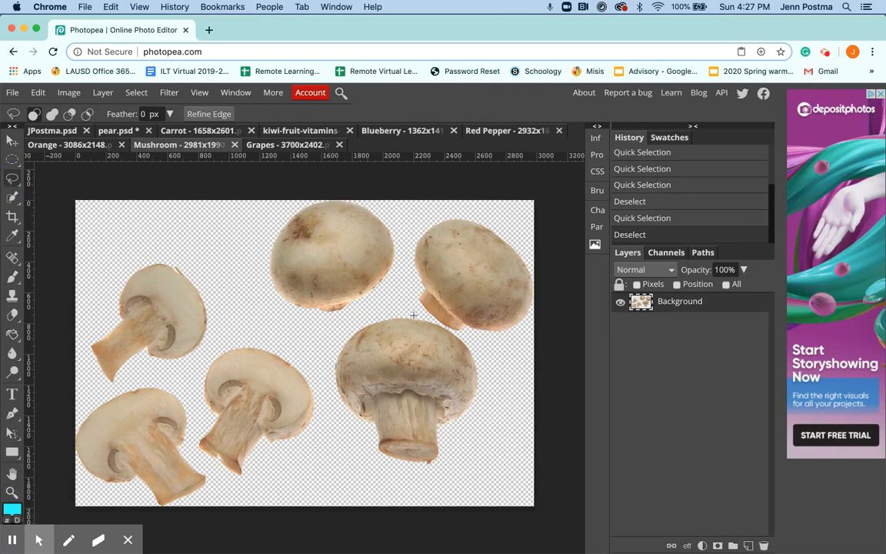
{"action": "mouse_move", "coordinate": [413, 315]}
{"action": "left_mouse_down"}
{"action": "mouse_move", "coordinate": [500, 371]}
{"action": "mouse_move", "coordinate": [507, 420]}
{"action": "mouse_move", "coordinate": [489, 488]}
{"action": "mouse_move", "coordinate": [464, 519]}
{"action": "mouse_move", "coordinate": [391, 523]}
{"action": "mouse_move", "coordinate": [348, 487]}
{"action": "mouse_move", "coordinate": [310, 379]}
{"action": "mouse_move", "coordinate": [324, 340]}
{"action": "mouse_move", "coordinate": [368, 316]}
{"action": "mouse_move", "coordinate": [418, 317]}
{"action": "left_mouse_up"}
{"action": "left_click_drag", "start_coordinate": [480, 328], "coordinate": [483, 330]}
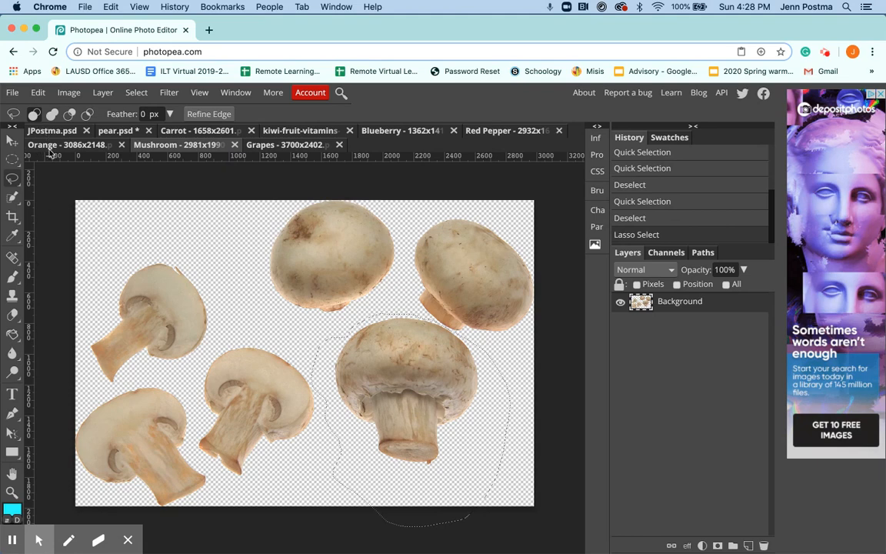
{"action": "left_click", "coordinate": [118, 132]}
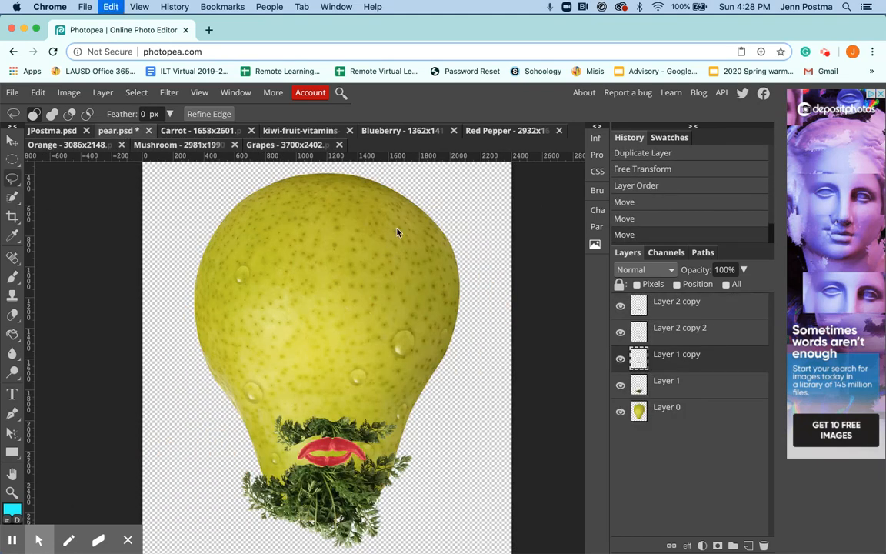
{"action": "key", "text": "super+v"}
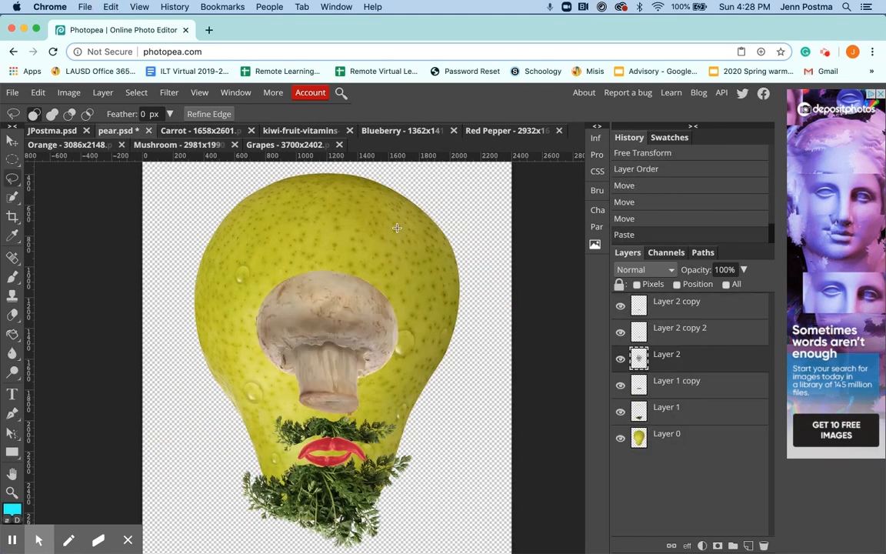
Rotate the mushroom -180°, scale it to 50% and place it as a nose above the mustache at X 1200 px, Y 1679 px
{"action": "left_click", "coordinate": [12, 142]}
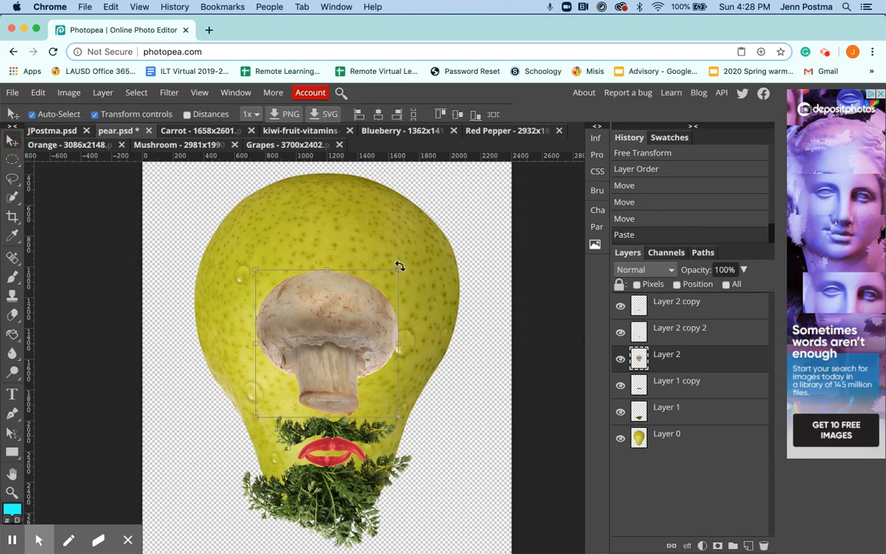
{"action": "left_click_drag", "start_coordinate": [413, 271], "coordinate": [187, 361]}
{"action": "left_click_drag", "start_coordinate": [224, 406], "coordinate": [248, 419]}
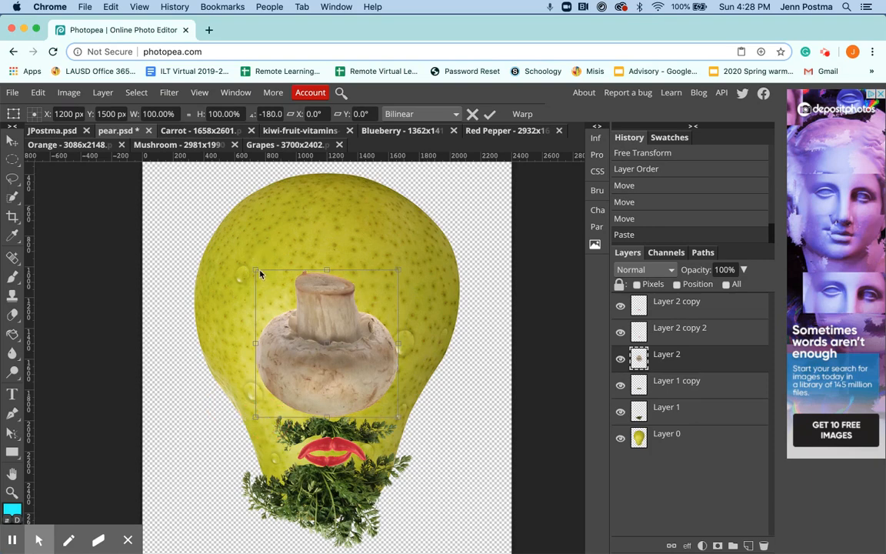
{"action": "left_click_drag", "start_coordinate": [257, 270], "coordinate": [322, 333]}
{"action": "left_click_drag", "start_coordinate": [370, 401], "coordinate": [335, 390]}
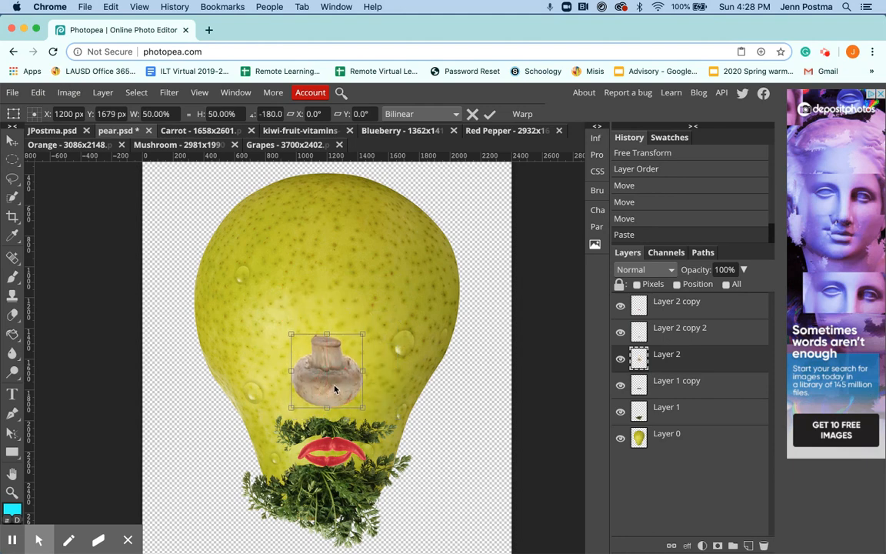
{"action": "key", "text": "Return"}
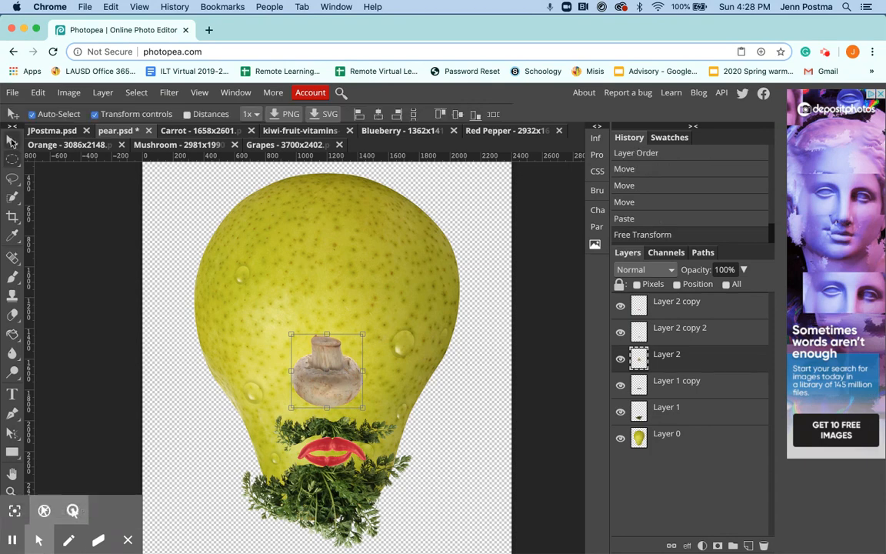
Switch to the kiwi image and set the Quick Selection brush size to 34 px
{"action": "left_click", "coordinate": [292, 131]}
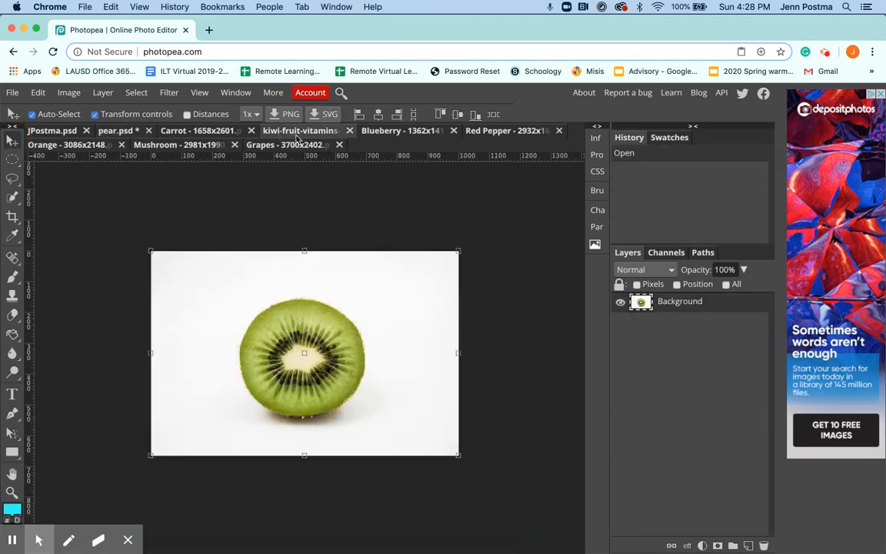
{"action": "left_click", "coordinate": [693, 306]}
{"action": "left_click", "coordinate": [12, 197]}
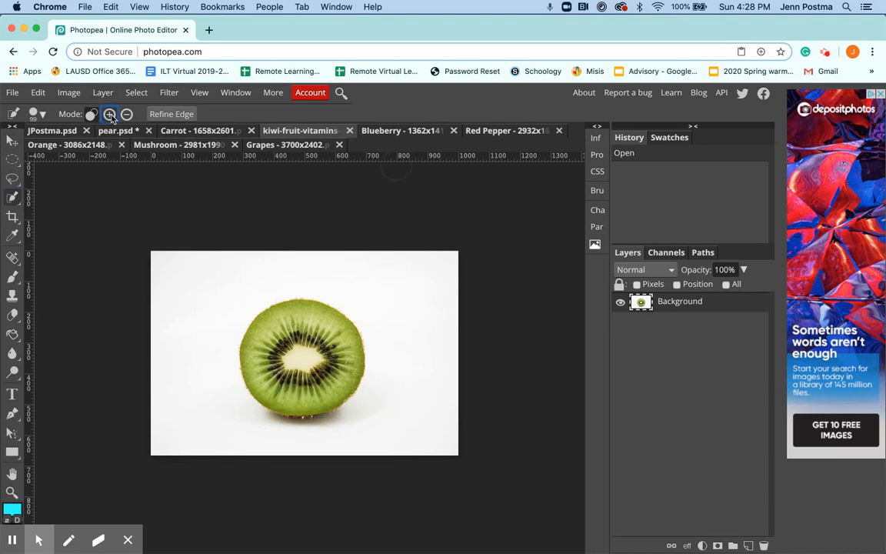
{"action": "left_click", "coordinate": [36, 114]}
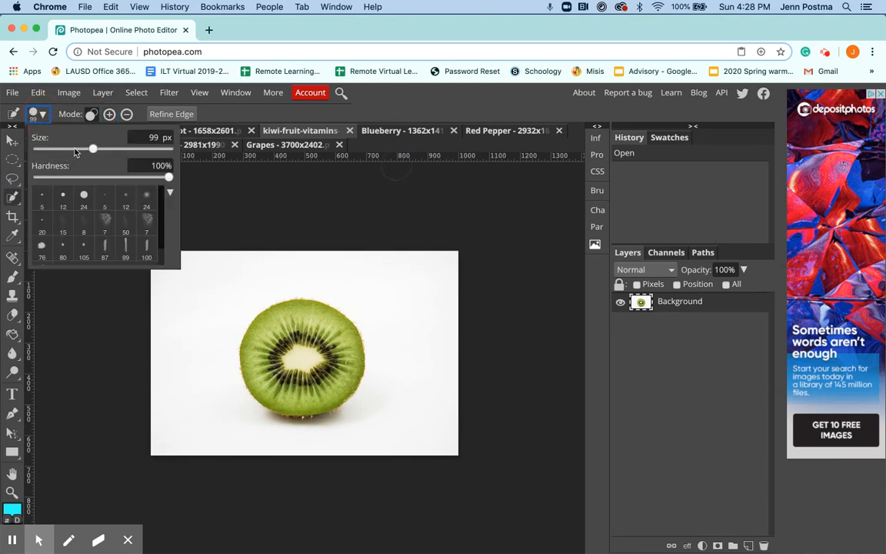
{"action": "mouse_move", "coordinate": [94, 148]}
{"action": "left_mouse_down"}
{"action": "mouse_move", "coordinate": [62, 148]}
{"action": "mouse_move", "coordinate": [74, 148]}
{"action": "left_mouse_up"}
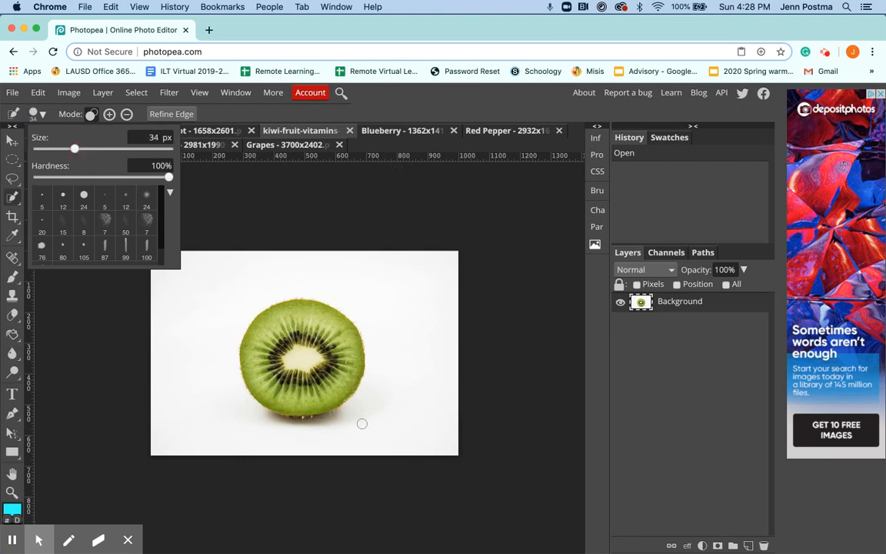
{"action": "left_click", "coordinate": [297, 303]}
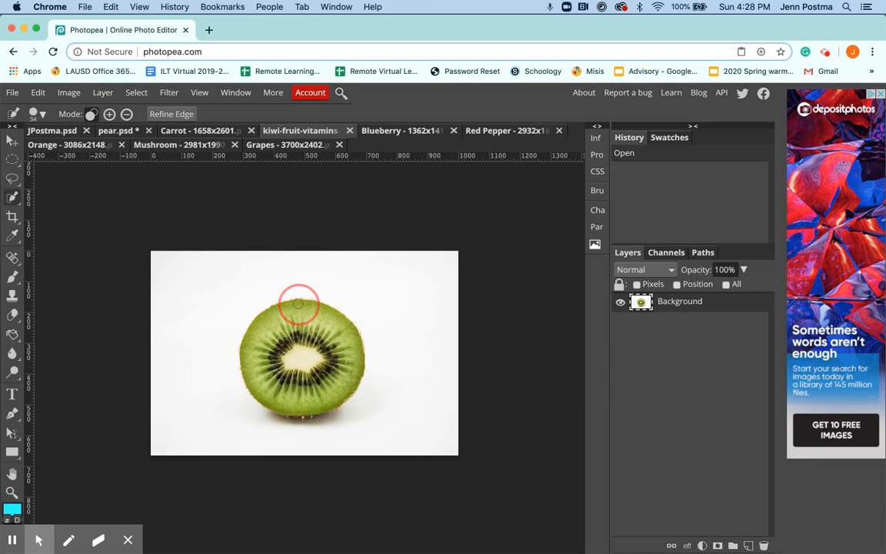
{"action": "mouse_move", "coordinate": [298, 303]}
{"action": "left_mouse_down"}
{"action": "mouse_move", "coordinate": [390, 439]}
{"action": "mouse_move", "coordinate": [491, 420]}
{"action": "left_mouse_up"}
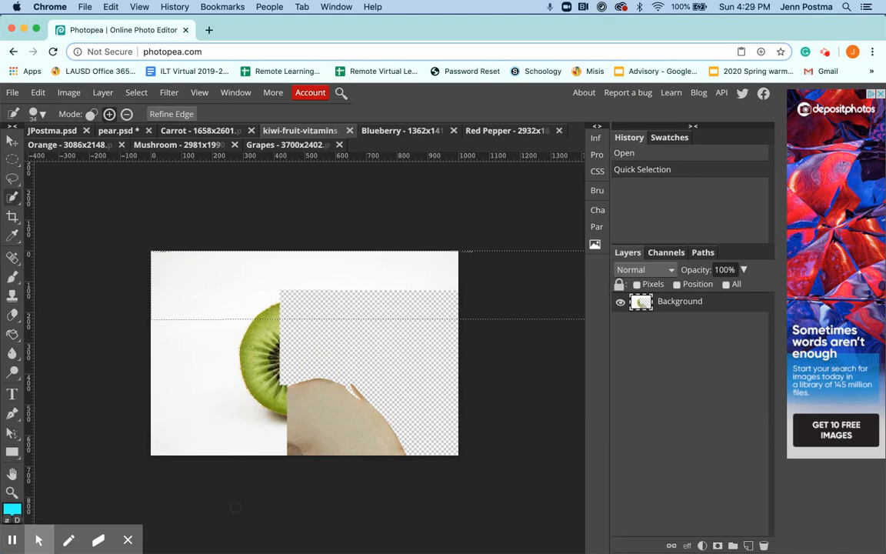
{"action": "left_click", "coordinate": [350, 132]}
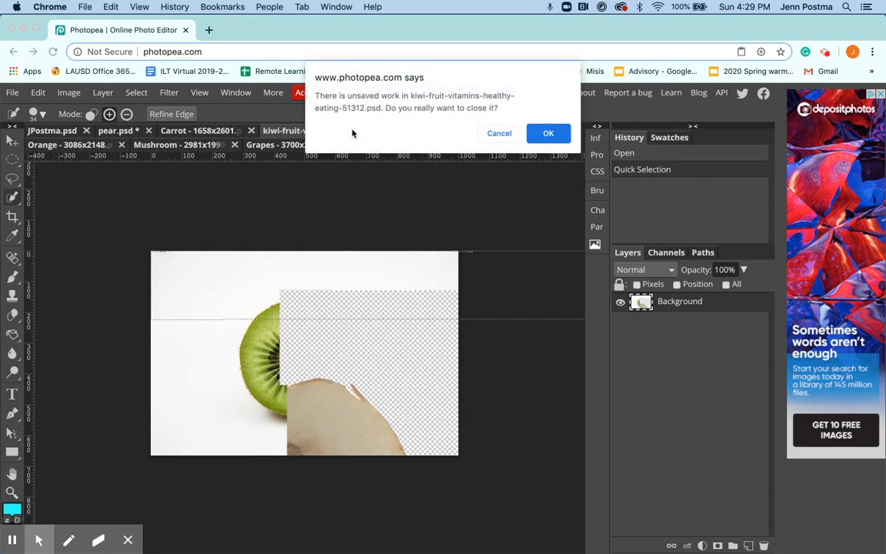
{"action": "left_click", "coordinate": [548, 135]}
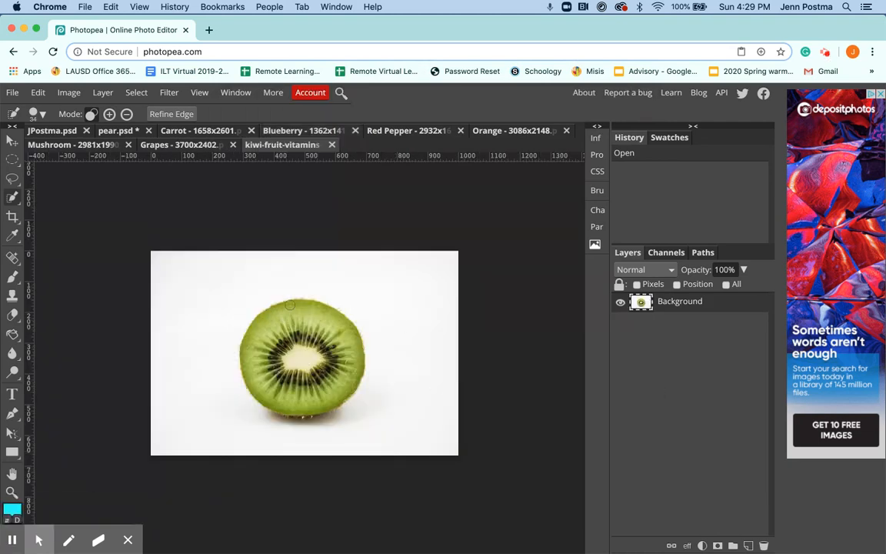
Select the kiwi slice with Quick Selection and subtract the stray area above its upper edge from the selection
{"action": "left_click_drag", "start_coordinate": [290, 305], "coordinate": [345, 370]}
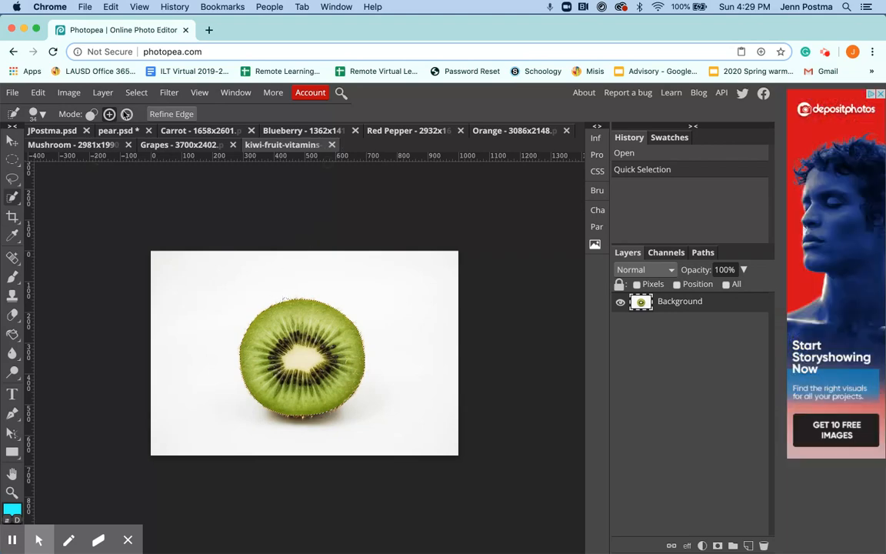
{"action": "left_click", "coordinate": [126, 114]}
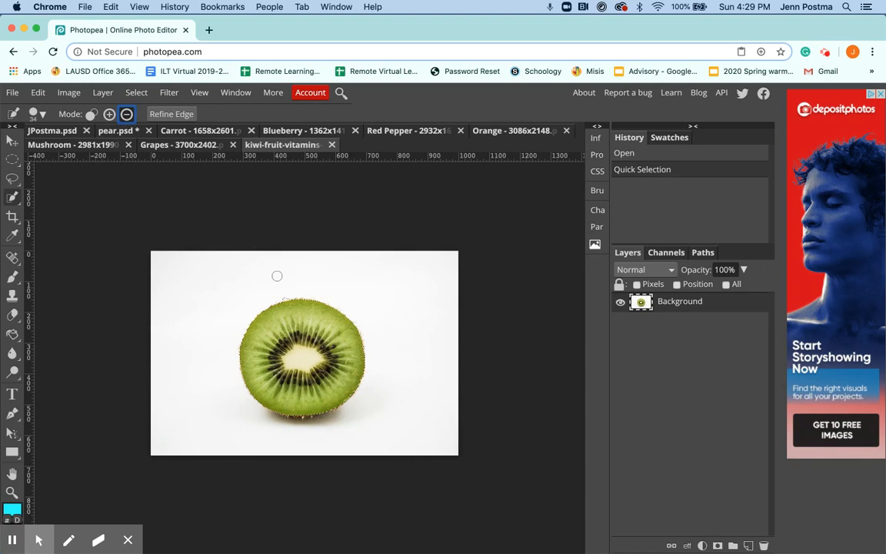
{"action": "left_click", "coordinate": [255, 267]}
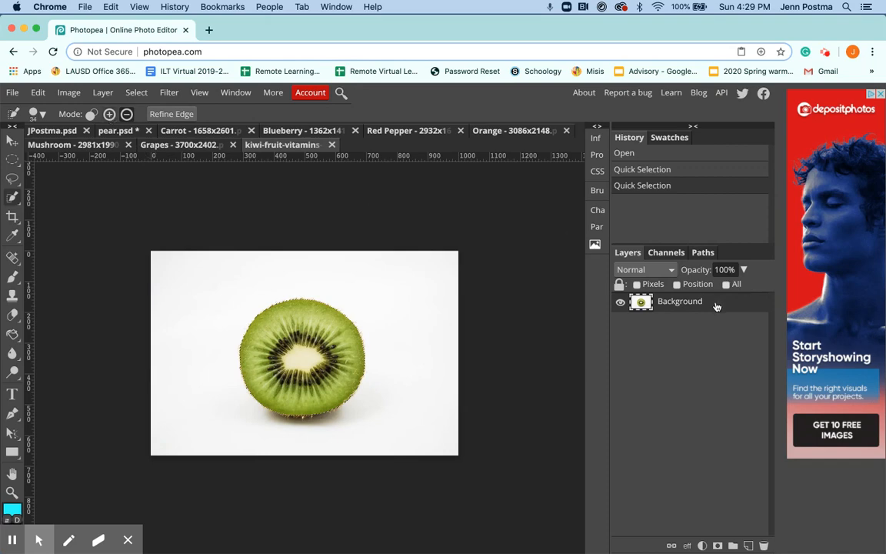
Paste two copies of the selected kiwi slice into pear.psd
{"action": "left_click", "coordinate": [118, 130]}
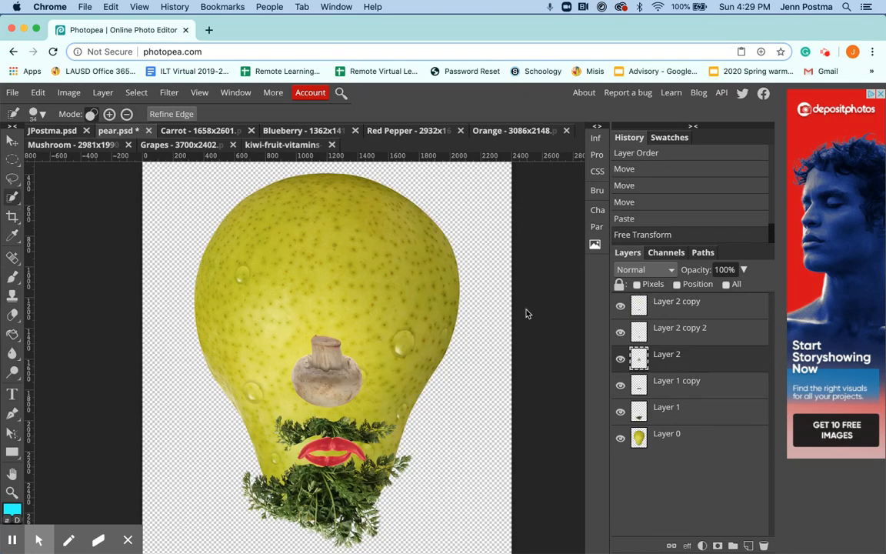
{"action": "key", "text": "super+v"}
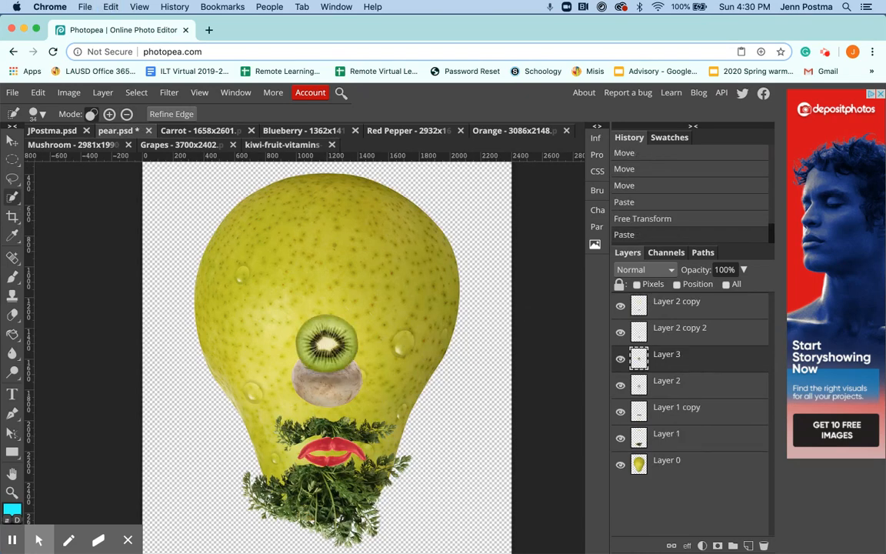
{"action": "key", "text": "super+v"}
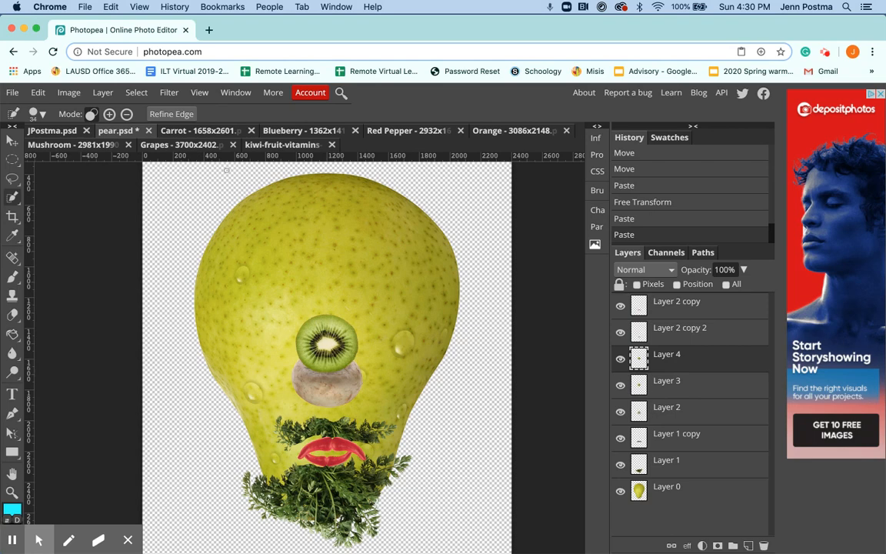
Move the two kiwi slices apart and level them above the mushroom nose as a pair of eyes
{"action": "left_click", "coordinate": [12, 140]}
{"action": "left_click_drag", "start_coordinate": [331, 342], "coordinate": [287, 311]}
{"action": "left_click_drag", "start_coordinate": [345, 342], "coordinate": [388, 317]}
{"action": "left_click", "coordinate": [296, 329]}
{"action": "left_click_drag", "start_coordinate": [296, 329], "coordinate": [291, 324]}
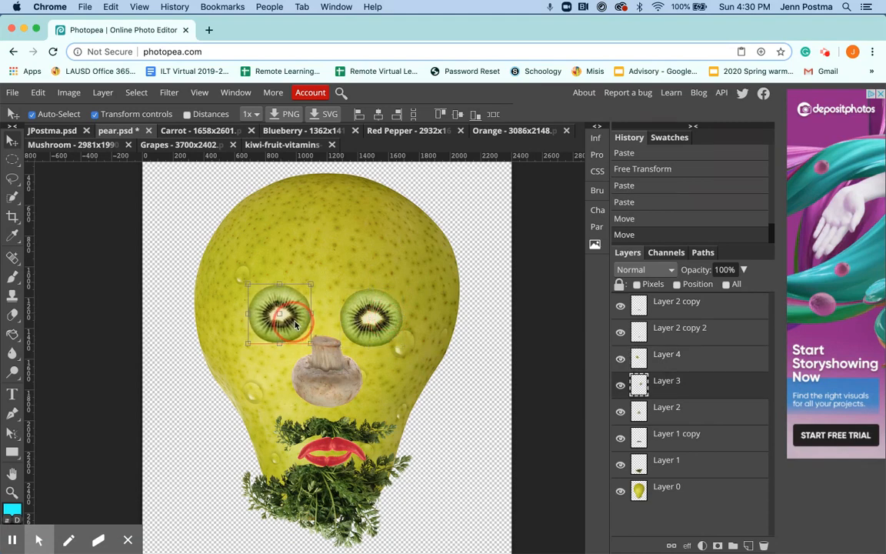
{"action": "left_click", "coordinate": [374, 318]}
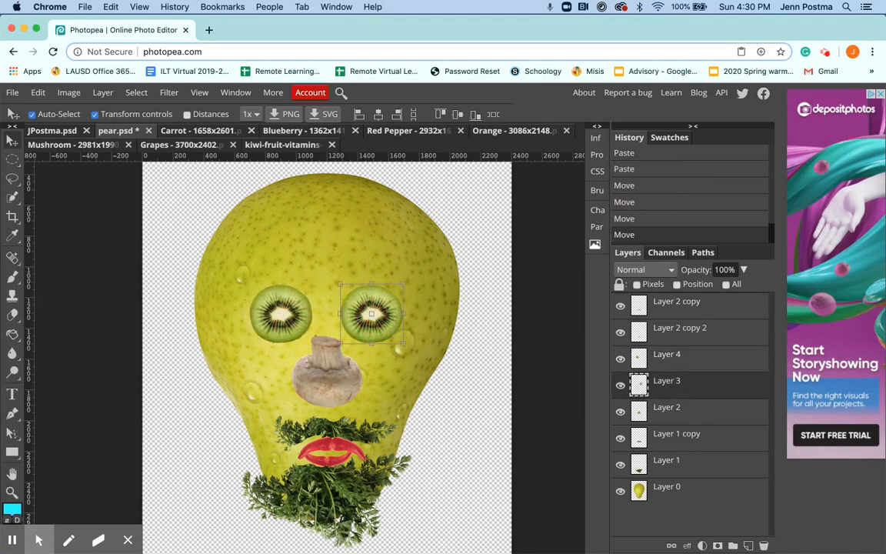
{"action": "left_click", "coordinate": [390, 323]}
Select the lowest blueberry in the Blueberry image with an elliptical selection
{"action": "left_click", "coordinate": [291, 141]}
{"action": "left_click", "coordinate": [290, 133]}
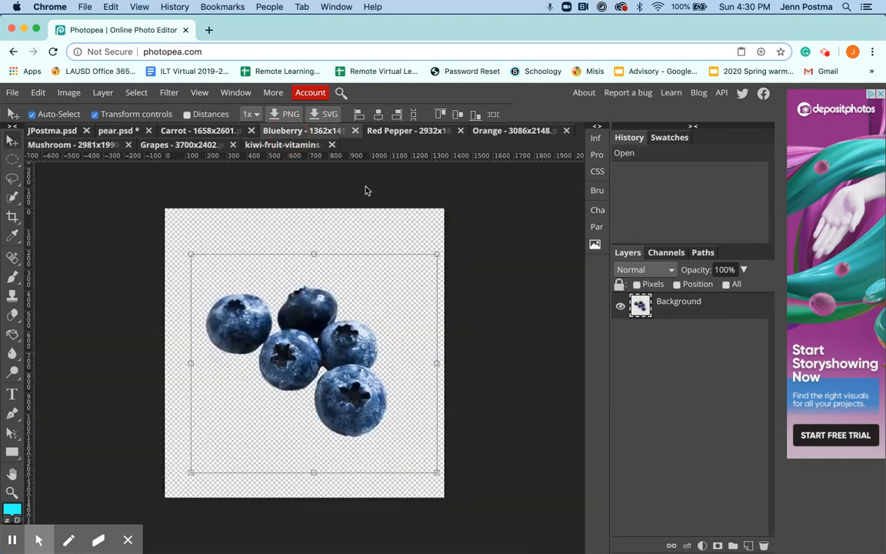
{"action": "left_click", "coordinate": [12, 160]}
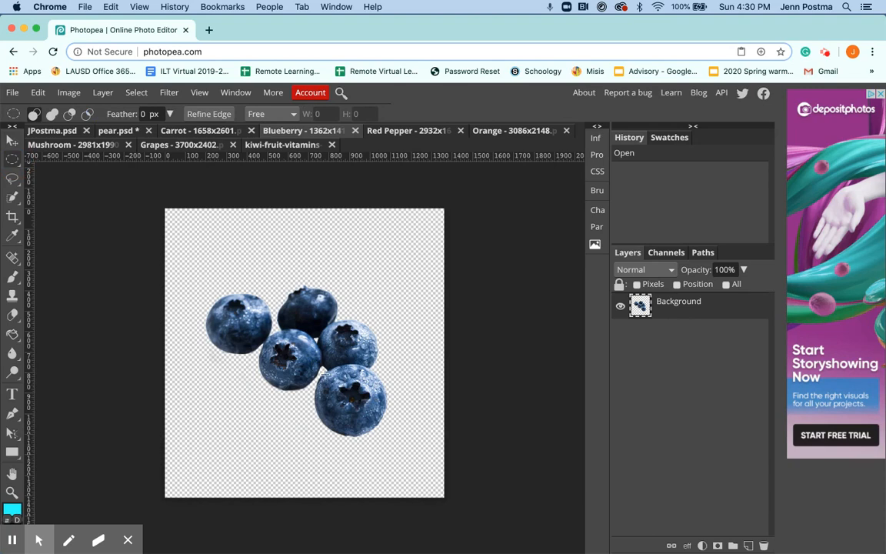
{"action": "left_click_drag", "start_coordinate": [329, 375], "coordinate": [382, 426]}
{"action": "key", "text": "shift"}
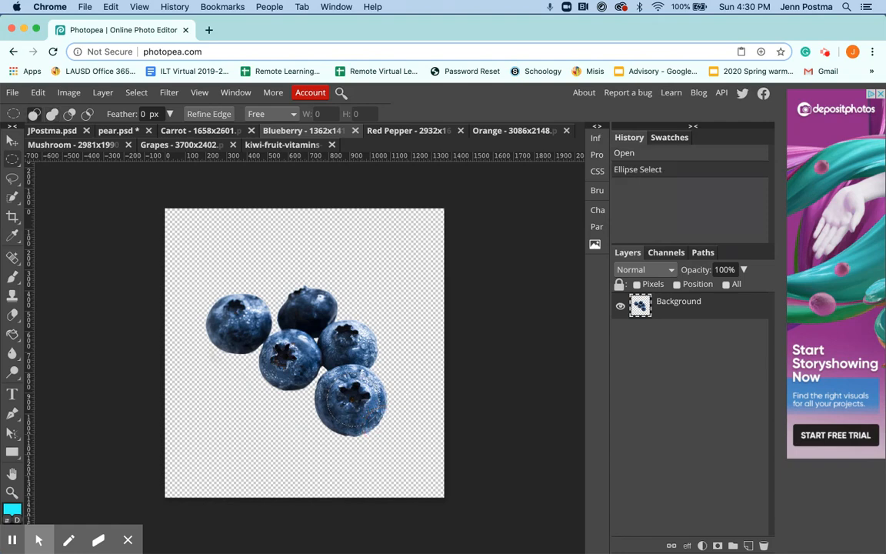
Paste two copies of the selected blueberry into pear.psd
{"action": "left_click", "coordinate": [111, 130]}
{"action": "key", "text": "super+v"}
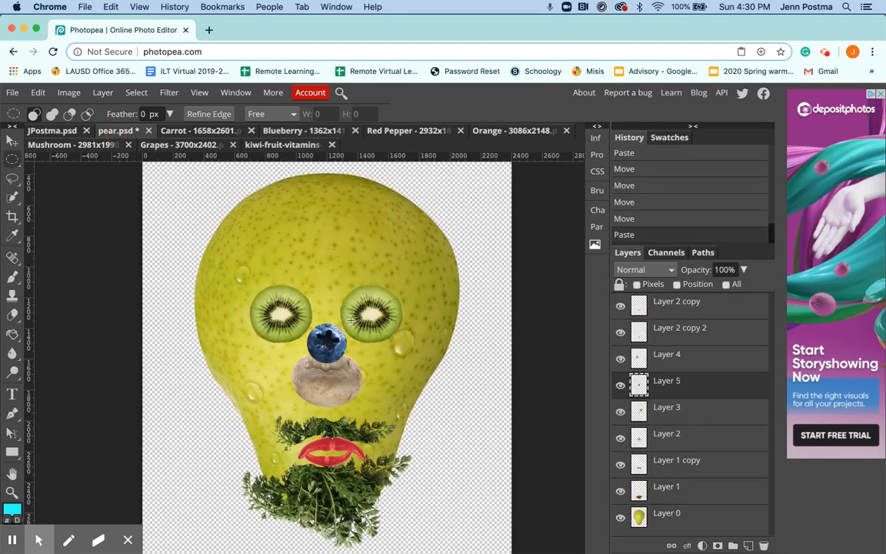
{"action": "left_click", "coordinate": [12, 141]}
{"action": "key", "text": "super+v"}
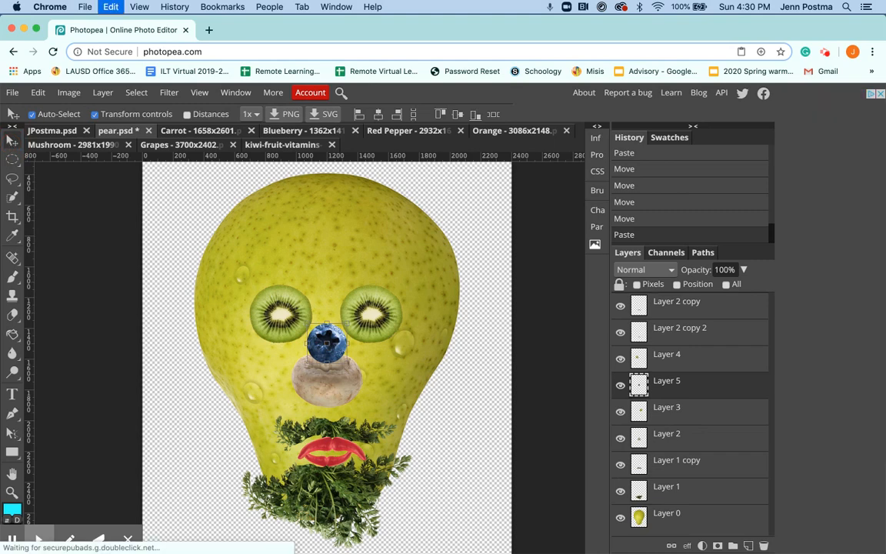
Place one blueberry over each kiwi eye and move both blueberry layers above the kiwi layers in the stacking order
{"action": "left_click_drag", "start_coordinate": [329, 348], "coordinate": [287, 321]}
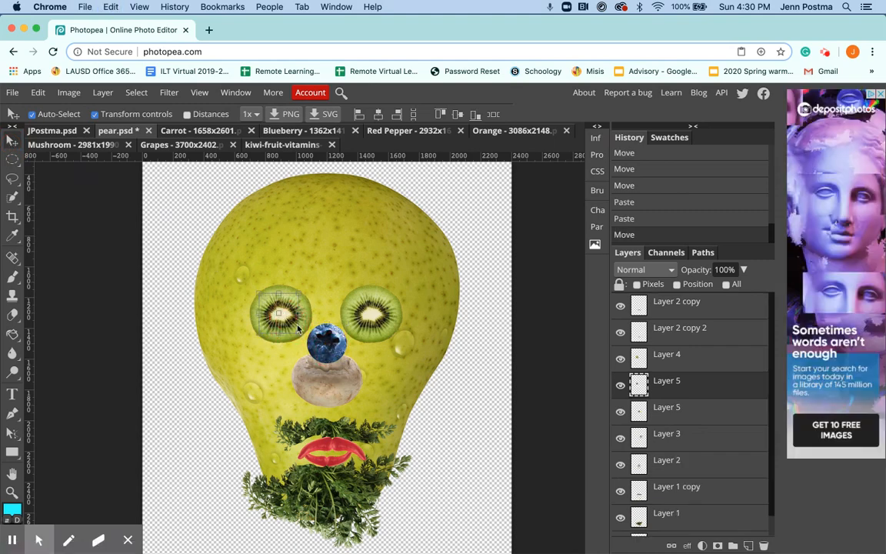
{"action": "left_click", "coordinate": [343, 348]}
{"action": "mouse_move", "coordinate": [333, 352]}
{"action": "left_mouse_down"}
{"action": "mouse_move", "coordinate": [260, 291]}
{"action": "mouse_move", "coordinate": [248, 300]}
{"action": "mouse_move", "coordinate": [250, 327]}
{"action": "mouse_move", "coordinate": [316, 320]}
{"action": "mouse_move", "coordinate": [320, 339]}
{"action": "mouse_move", "coordinate": [273, 314]}
{"action": "mouse_move", "coordinate": [278, 342]}
{"action": "mouse_move", "coordinate": [329, 371]}
{"action": "left_mouse_up"}
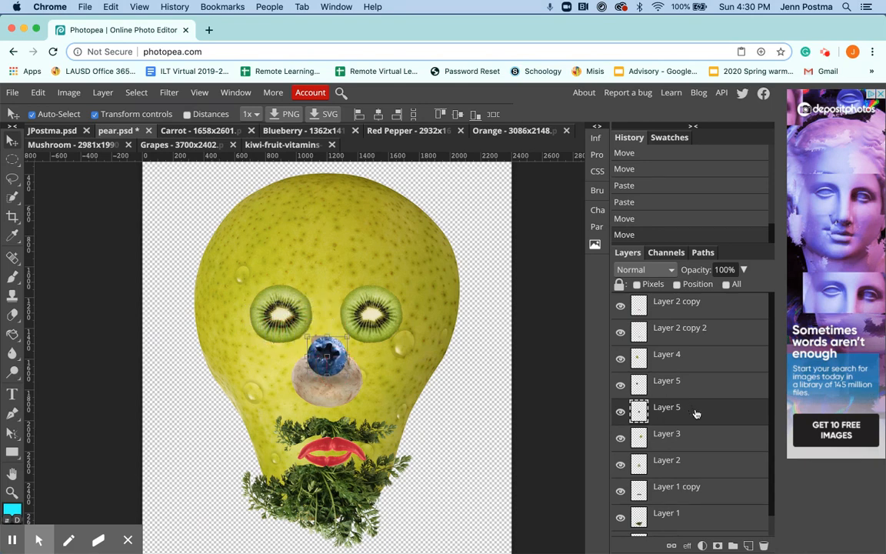
{"action": "left_click_drag", "start_coordinate": [695, 414], "coordinate": [689, 354]}
{"action": "left_click_drag", "start_coordinate": [338, 366], "coordinate": [366, 338]}
{"action": "left_click_drag", "start_coordinate": [691, 408], "coordinate": [680, 375]}
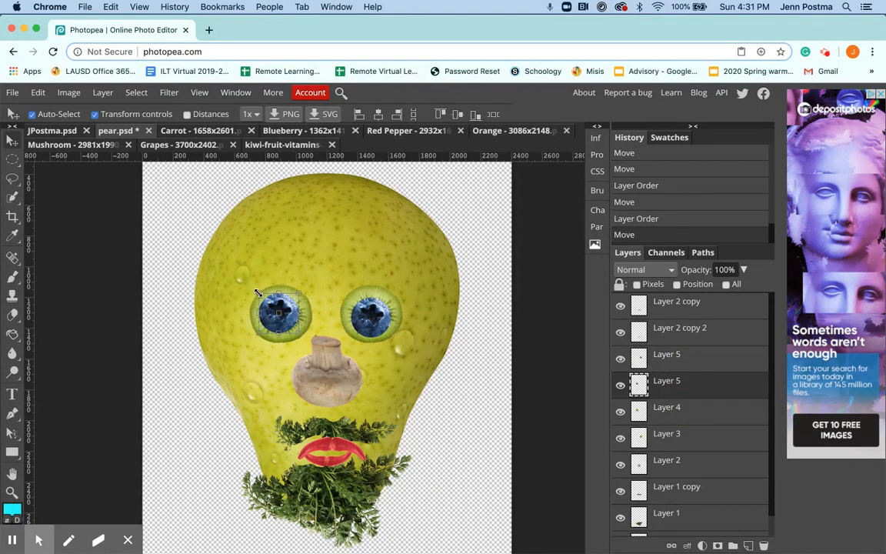
Scale down the blueberry on the left kiwi eye to pupil size and set it low inside the kiwi
{"action": "left_click_drag", "start_coordinate": [259, 293], "coordinate": [283, 317]}
{"action": "mouse_move", "coordinate": [281, 315]}
{"action": "left_mouse_down"}
{"action": "mouse_move", "coordinate": [268, 305]}
{"action": "mouse_move", "coordinate": [277, 312]}
{"action": "left_mouse_up"}
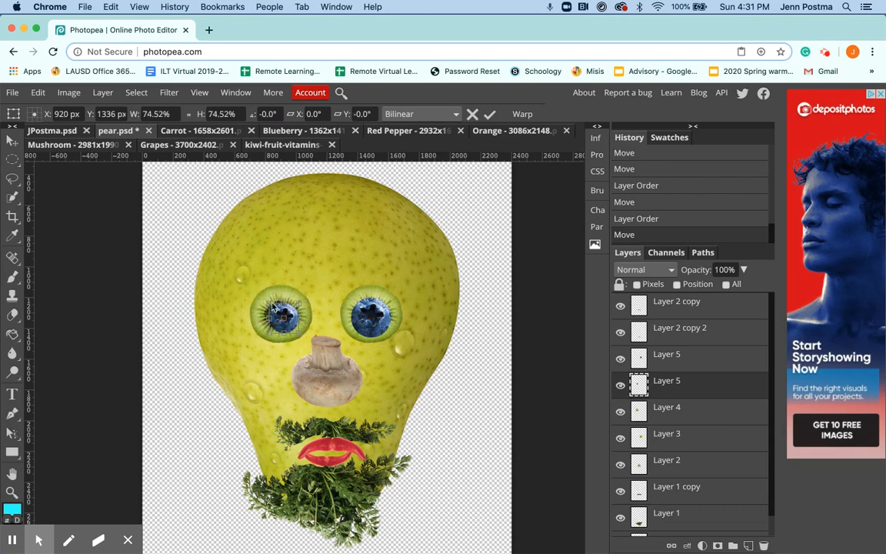
{"action": "left_click_drag", "start_coordinate": [247, 277], "coordinate": [277, 308]}
{"action": "key", "text": "Return"}
Scale down the blueberry on the right kiwi eye to match the left pupil and set it low inside the kiwi
{"action": "left_click", "coordinate": [346, 296]}
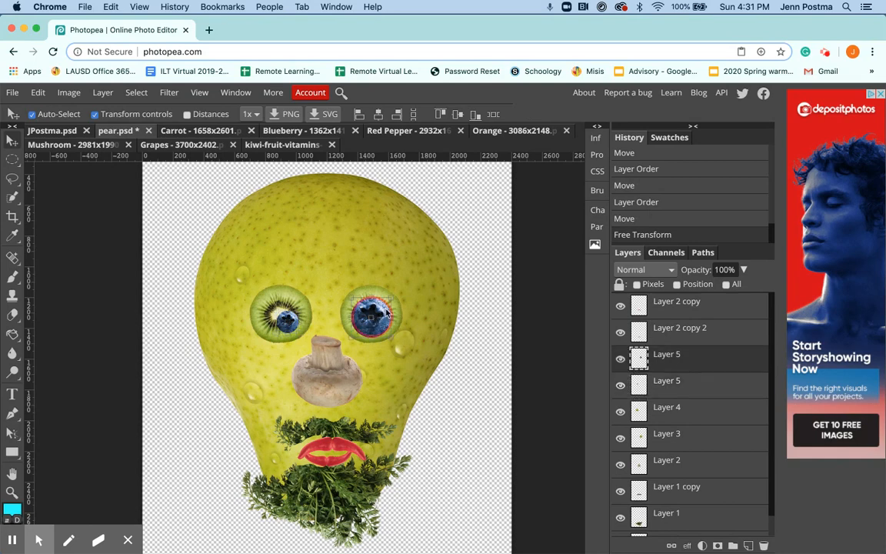
{"action": "key", "text": "ctrl+t"}
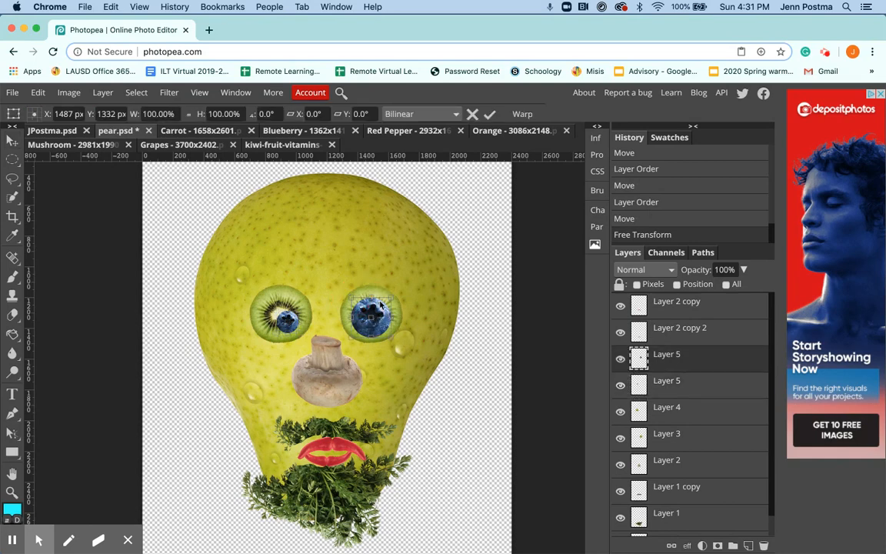
{"action": "left_click_drag", "start_coordinate": [390, 299], "coordinate": [372, 315]}
{"action": "key", "text": "Return"}
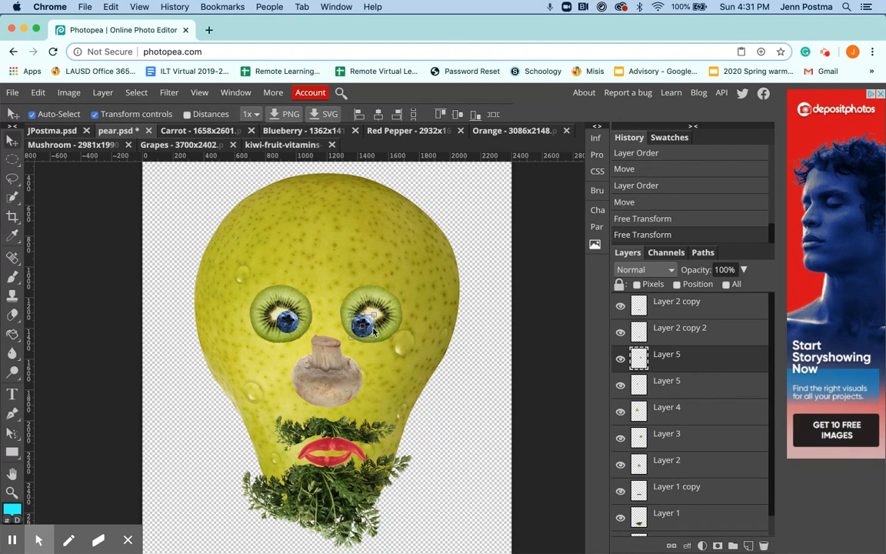
Fine-tune the positions of both blueberry pupils so each sits centred in the lower part of its kiwi eye
{"action": "left_click_drag", "start_coordinate": [370, 327], "coordinate": [375, 325]}
{"action": "left_click_drag", "start_coordinate": [288, 328], "coordinate": [284, 329]}
{"action": "left_click", "coordinate": [370, 331]}
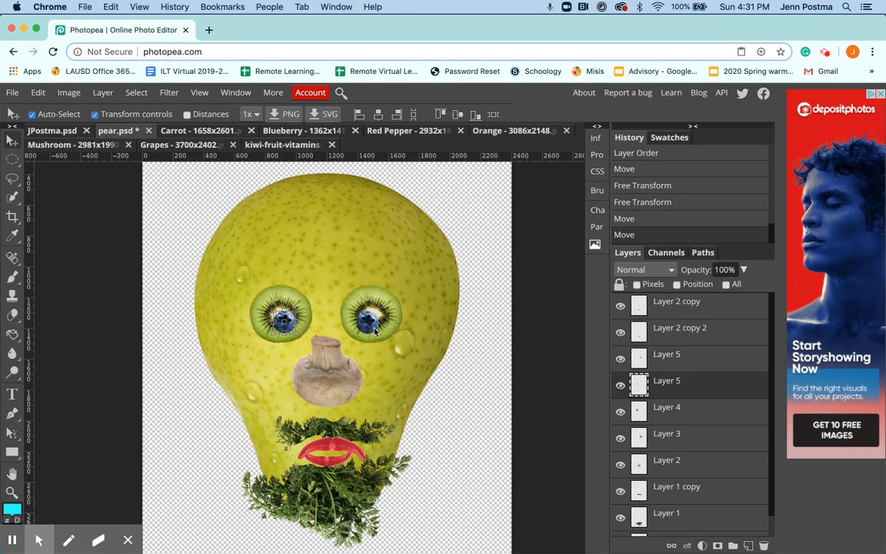
{"action": "left_click_drag", "start_coordinate": [375, 331], "coordinate": [379, 331]}
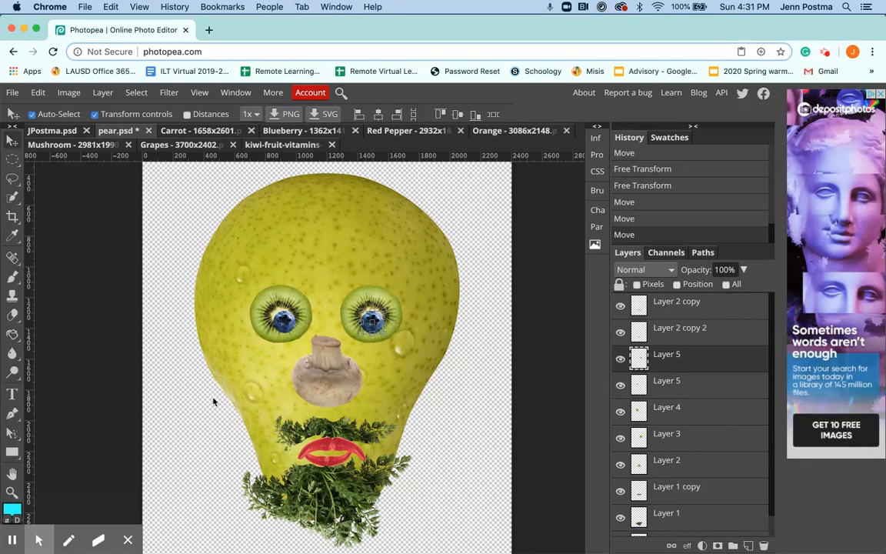
{"action": "left_click", "coordinate": [13, 540]}
{"action": "left_click", "coordinate": [14, 541]}
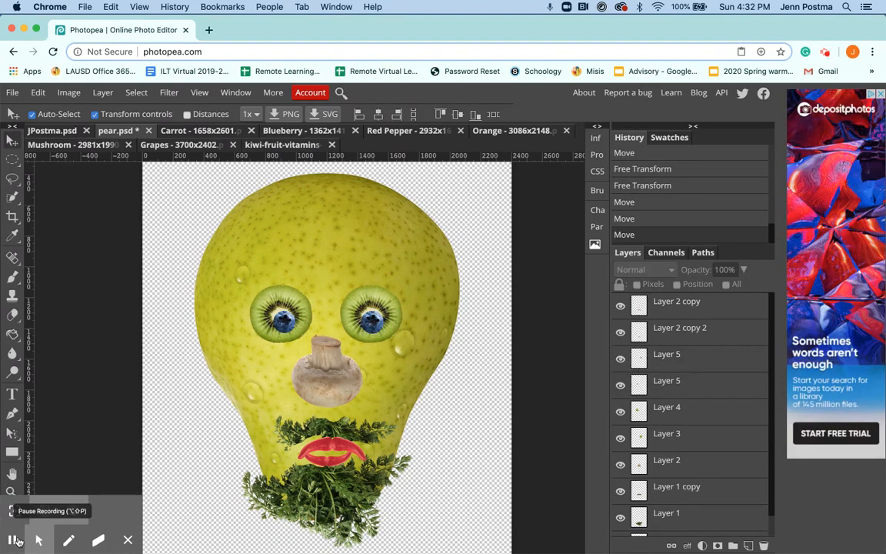
{"action": "left_click", "coordinate": [12, 140]}
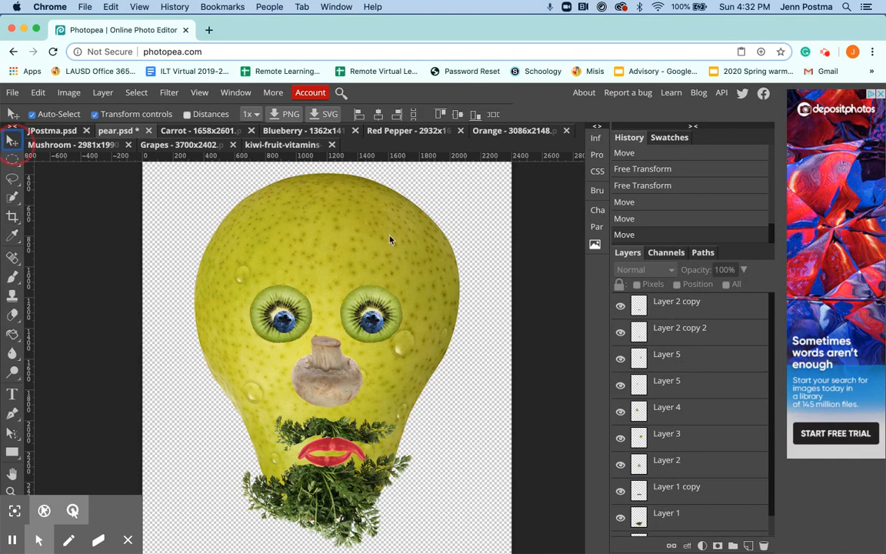
Outline the right orange wedge in the Orange image with a Magnetic Lasso selection
{"action": "left_click", "coordinate": [477, 128]}
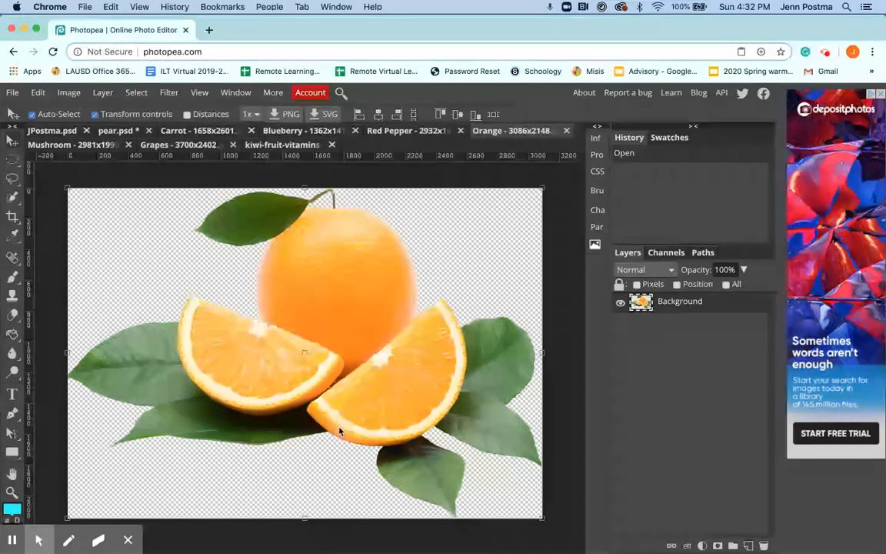
{"action": "left_click", "coordinate": [12, 180]}
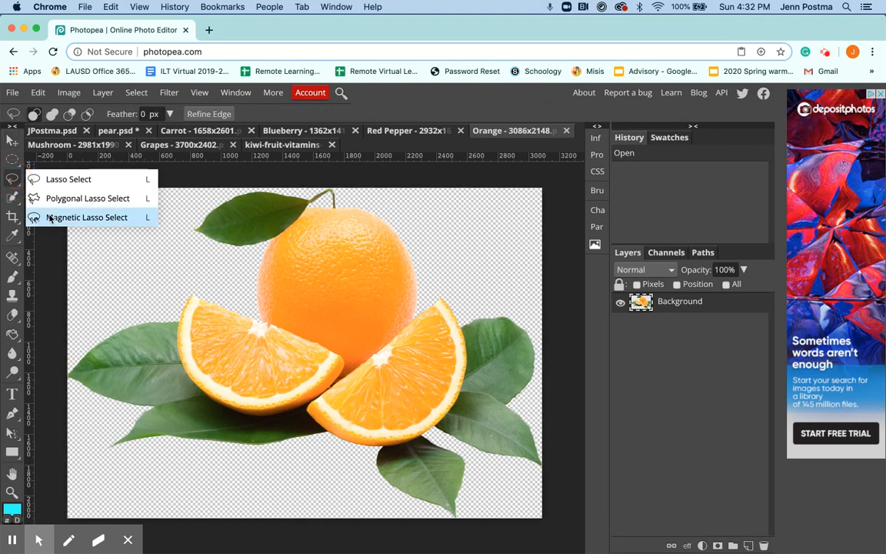
{"action": "left_click", "coordinate": [77, 218]}
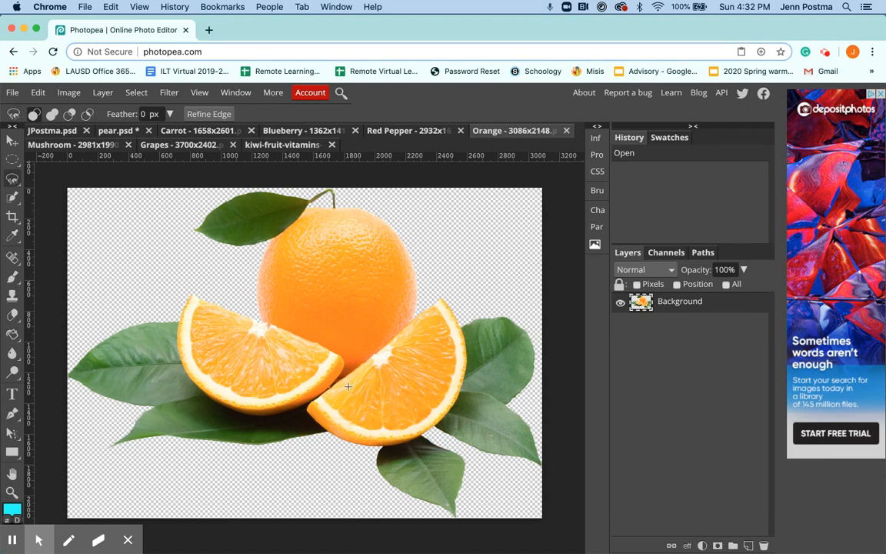
{"action": "left_click", "coordinate": [376, 346]}
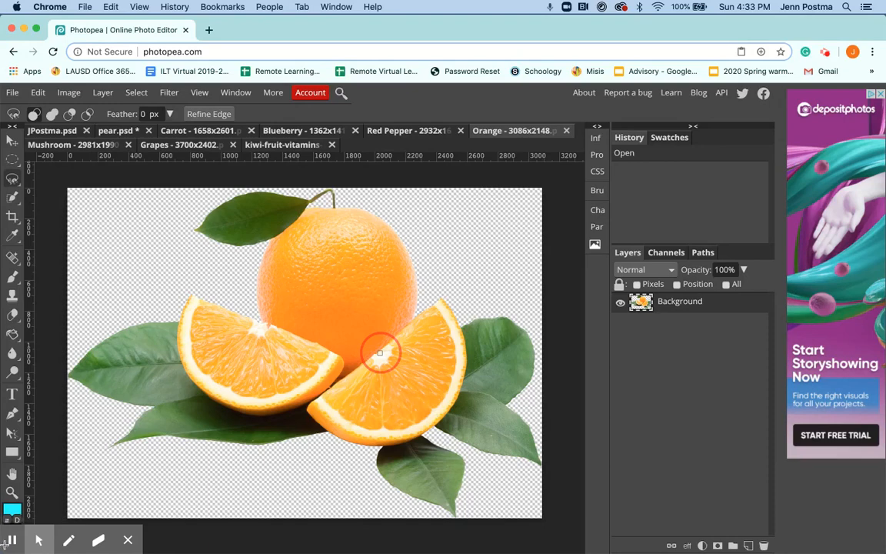
{"action": "left_click", "coordinate": [305, 411]}
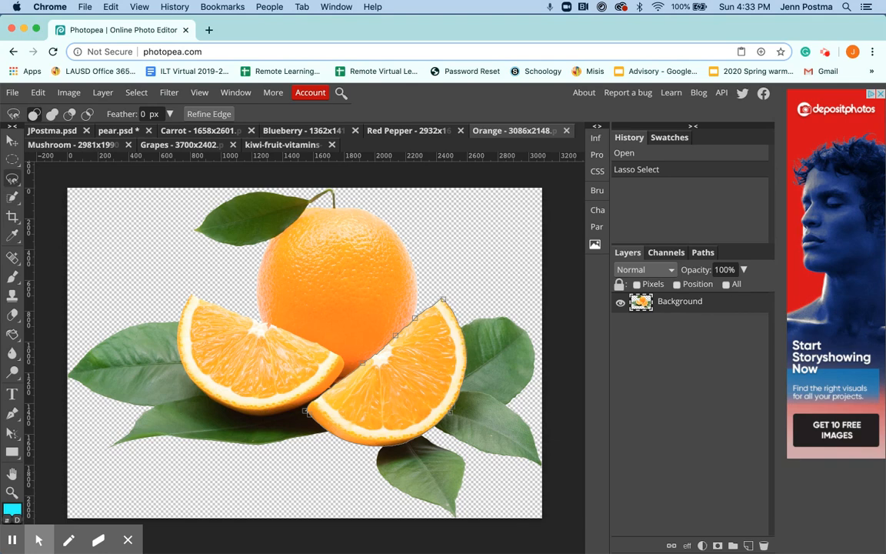
{"action": "left_click", "coordinate": [443, 299]}
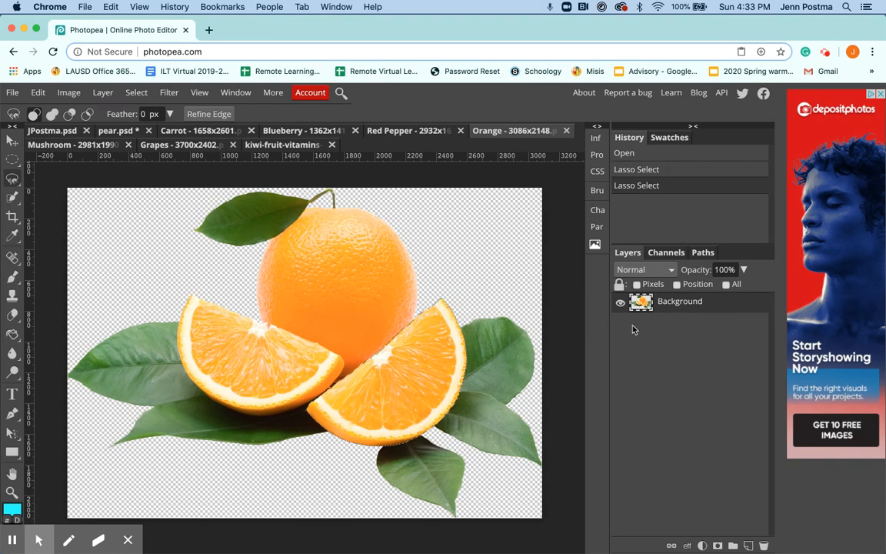
Paste the orange wedge into pear.psd and move it to the pear's right edge
{"action": "left_click", "coordinate": [109, 133]}
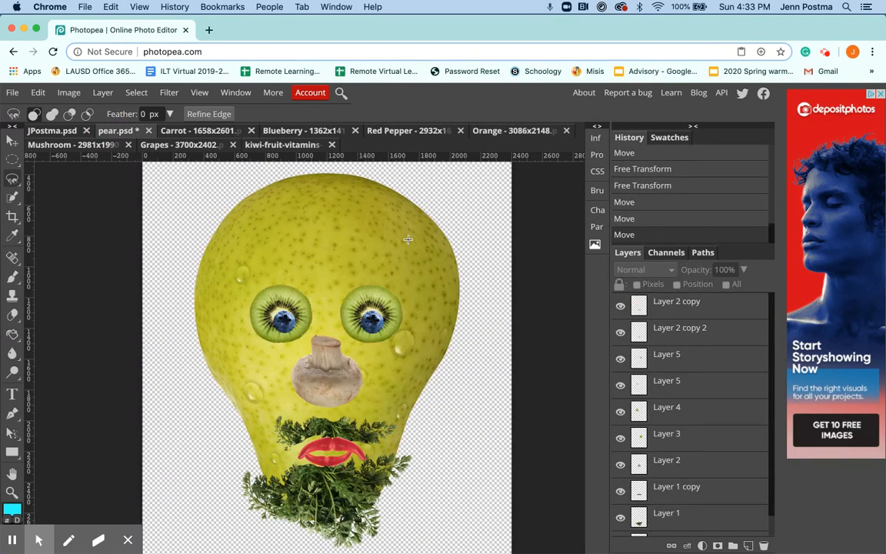
{"action": "key", "text": "super+v"}
{"action": "left_click", "coordinate": [13, 142]}
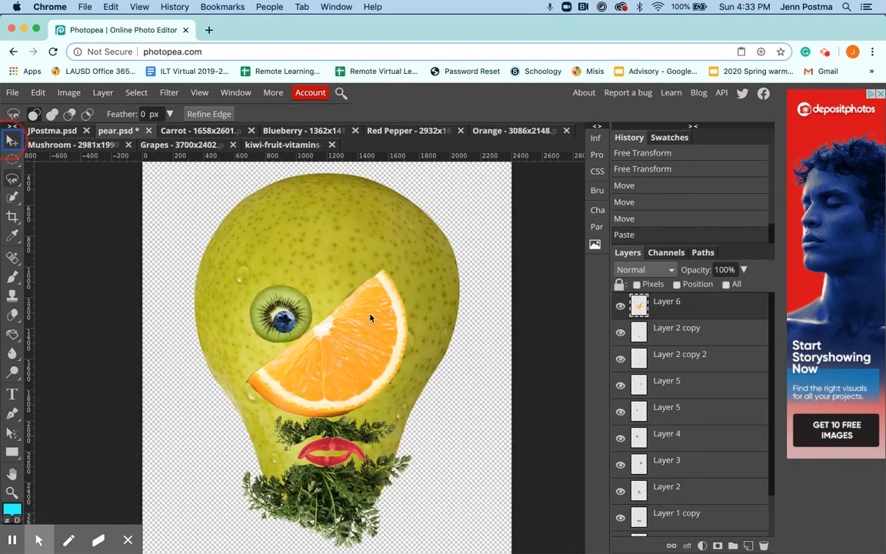
{"action": "left_click_drag", "start_coordinate": [379, 323], "coordinate": [477, 323]}
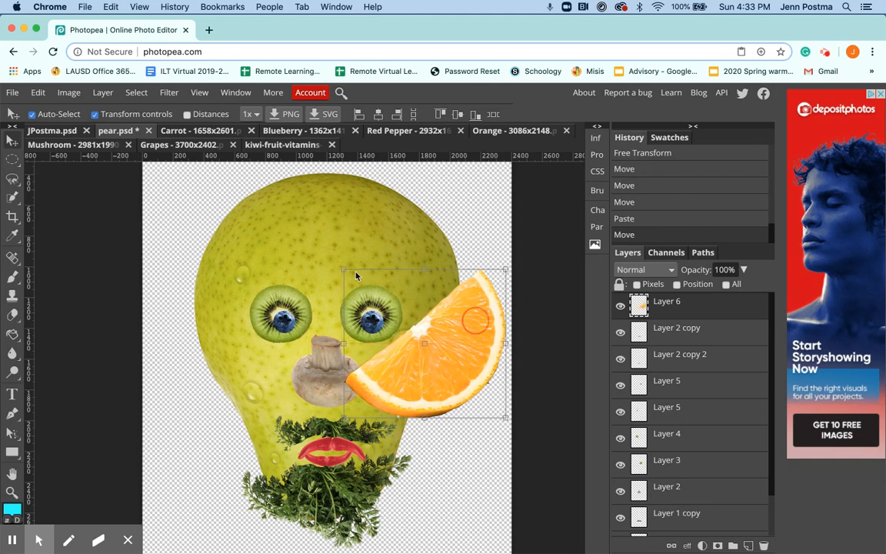
Rotate the orange wedge to -43.3°, scale it to 58.20%, and position it as an ear on the pear's right edge
{"action": "left_click_drag", "start_coordinate": [333, 262], "coordinate": [377, 346]}
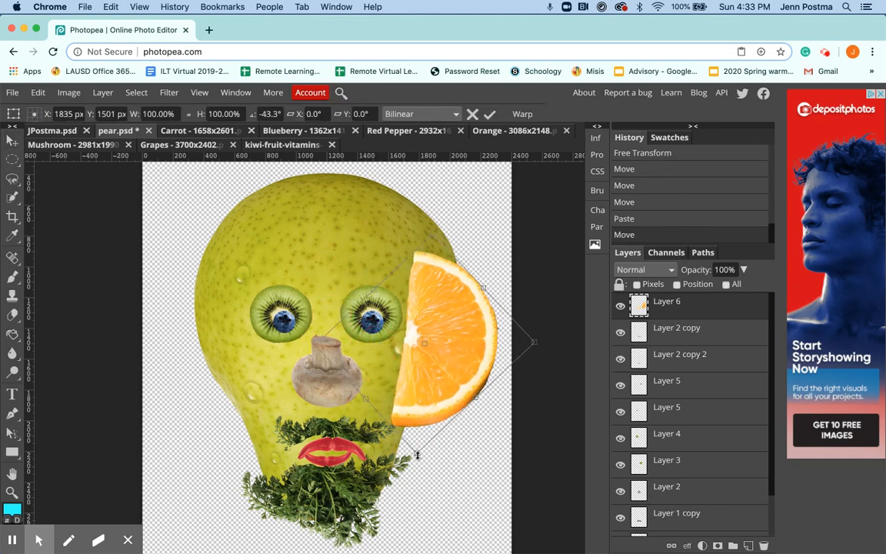
{"action": "left_click_drag", "start_coordinate": [416, 452], "coordinate": [430, 390]}
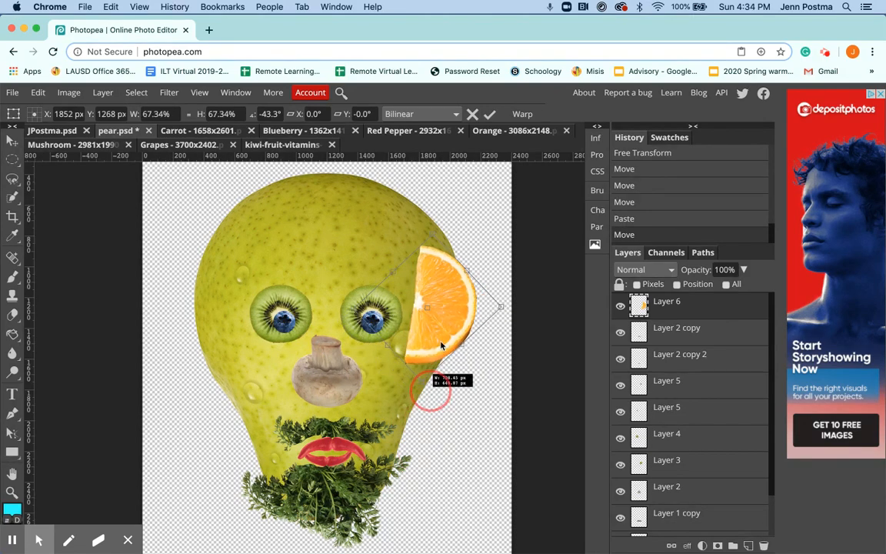
{"action": "left_click_drag", "start_coordinate": [448, 327], "coordinate": [449, 358]}
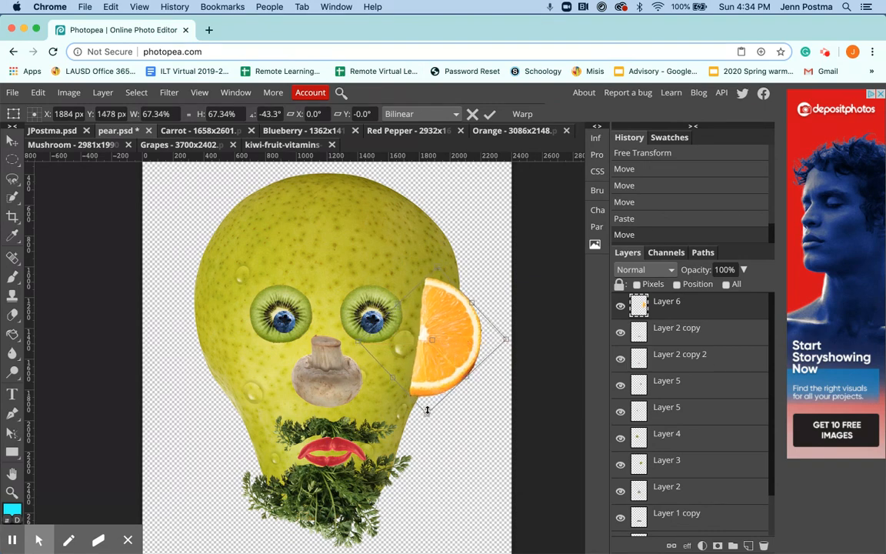
{"action": "left_click_drag", "start_coordinate": [427, 409], "coordinate": [431, 395]}
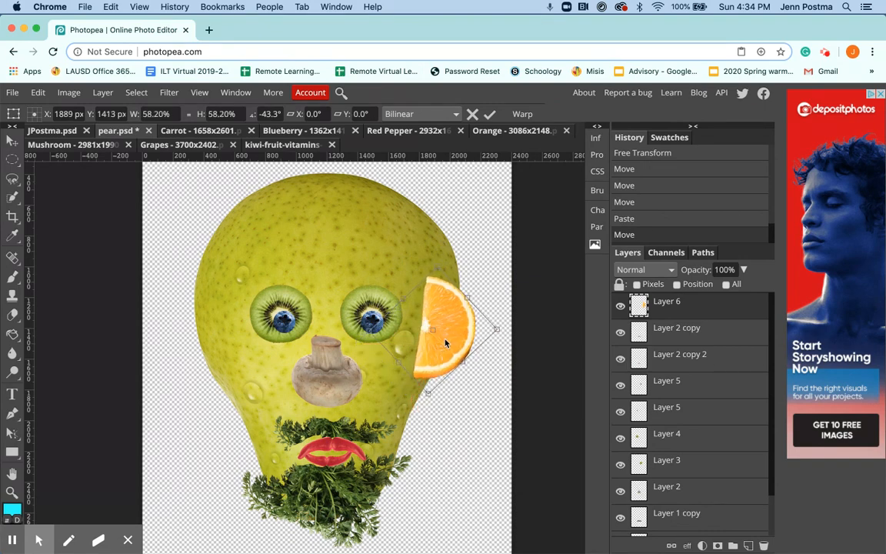
{"action": "left_click_drag", "start_coordinate": [446, 347], "coordinate": [449, 363]}
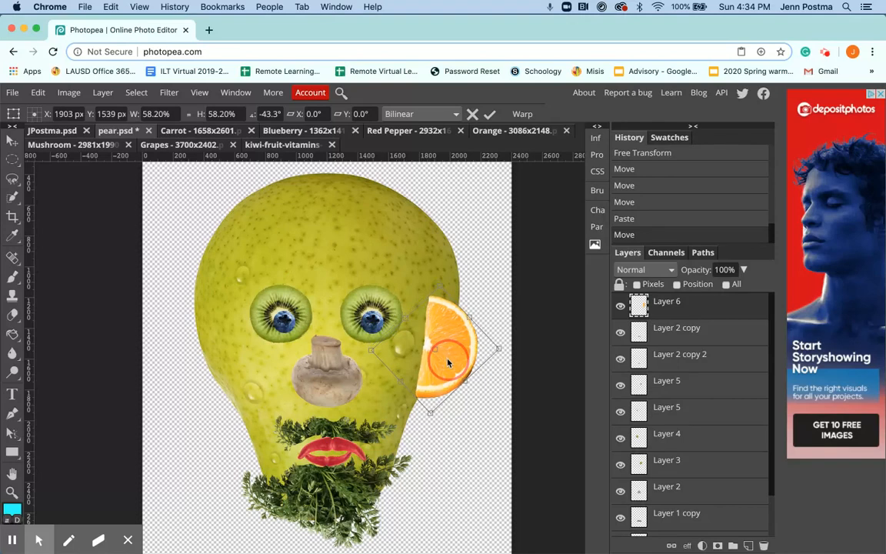
{"action": "key", "text": "Return"}
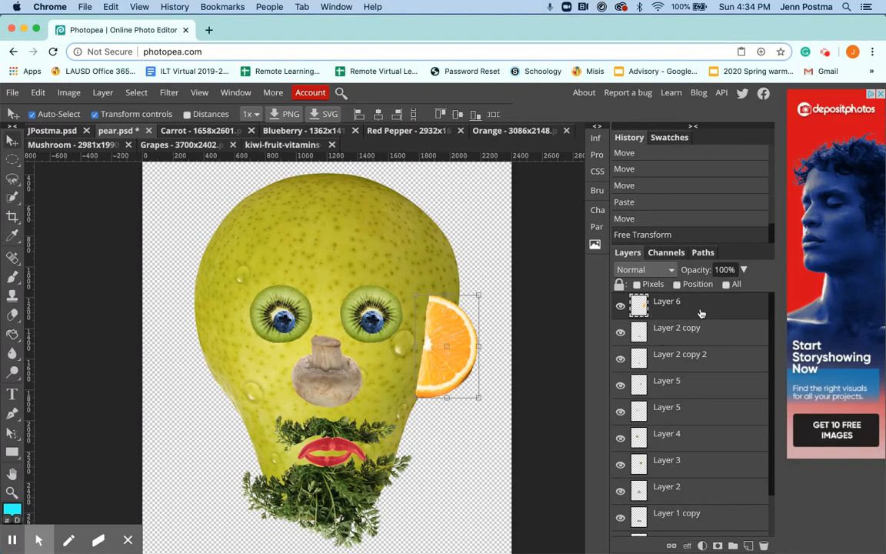
{"action": "left_click_drag", "start_coordinate": [699, 307], "coordinate": [765, 545]}
{"action": "left_click", "coordinate": [764, 545]}
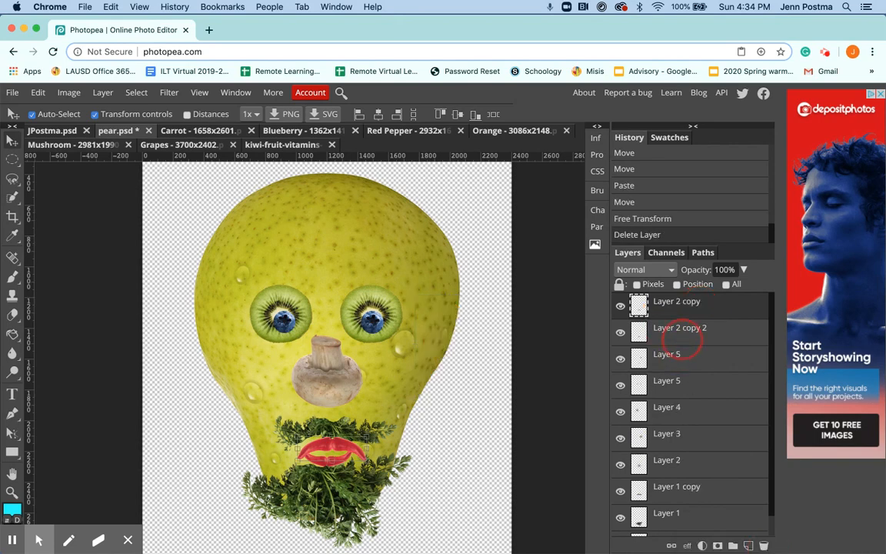
{"action": "key", "text": "ctrl+z"}
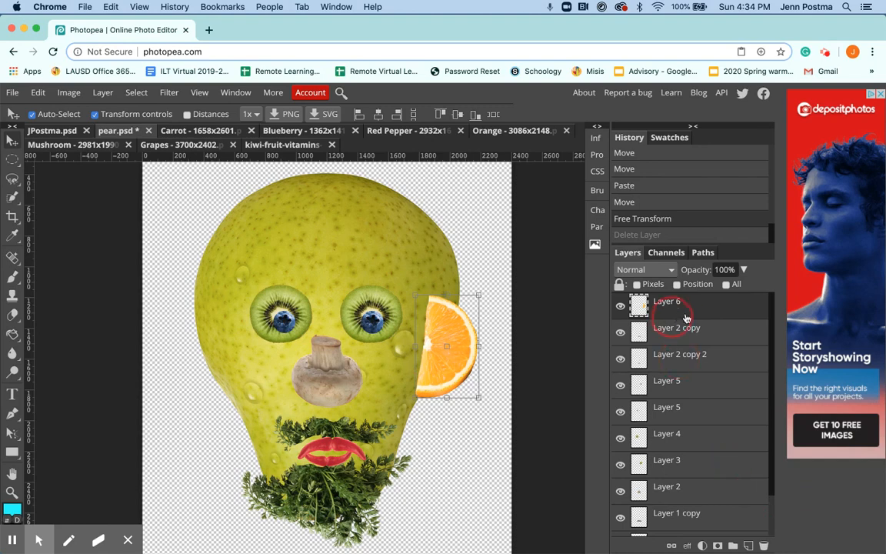
Duplicate the orange wedge layer and flip the copy horizontally as an ear on the pear's left edge, aligning both ears in height
{"action": "left_click_drag", "start_coordinate": [686, 318], "coordinate": [747, 545]}
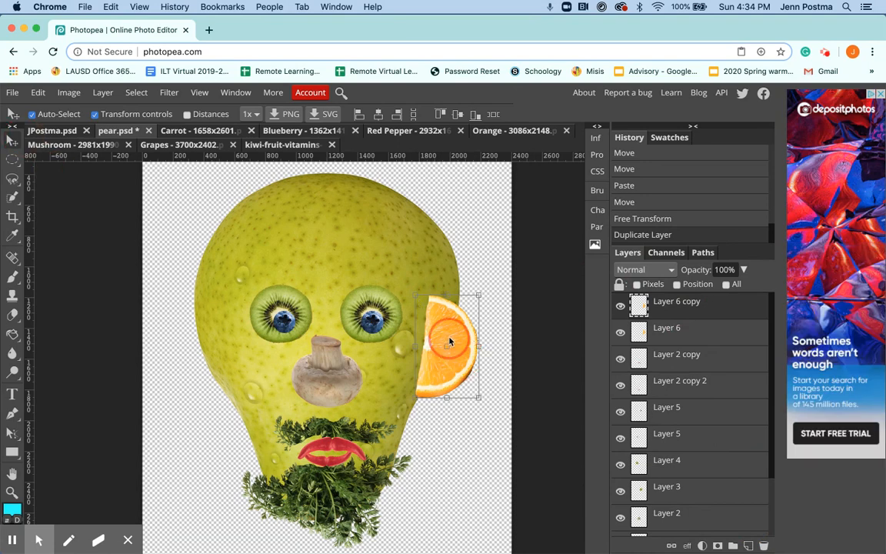
{"action": "left_click_drag", "start_coordinate": [450, 342], "coordinate": [227, 332]}
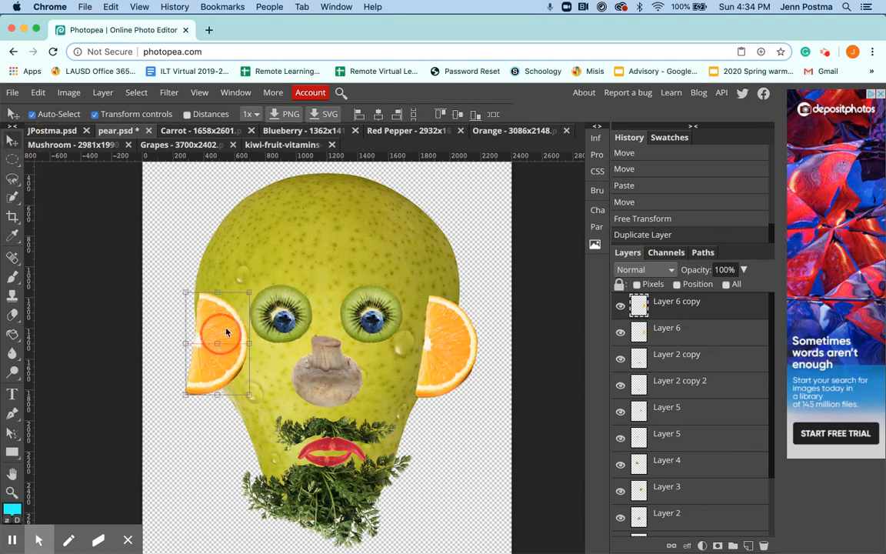
{"action": "left_click", "coordinate": [37, 93]}
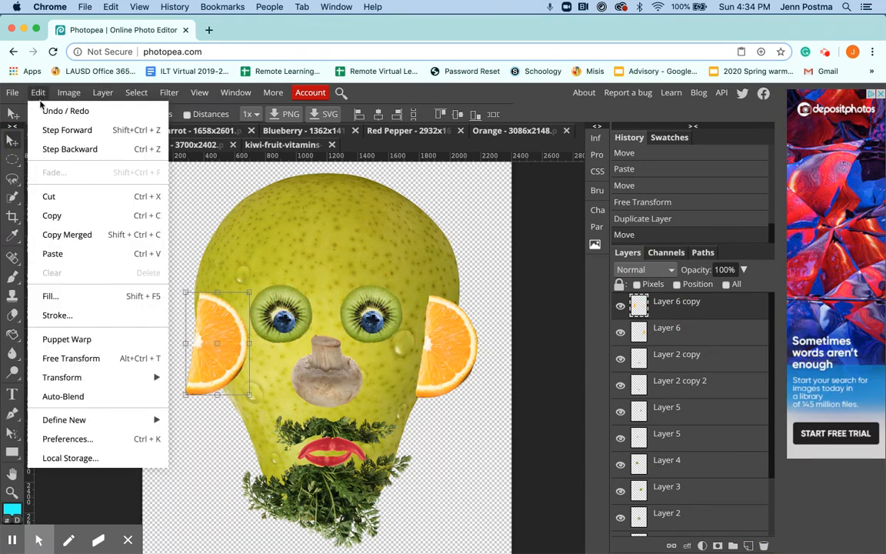
{"action": "mouse_move", "coordinate": [94, 377]}
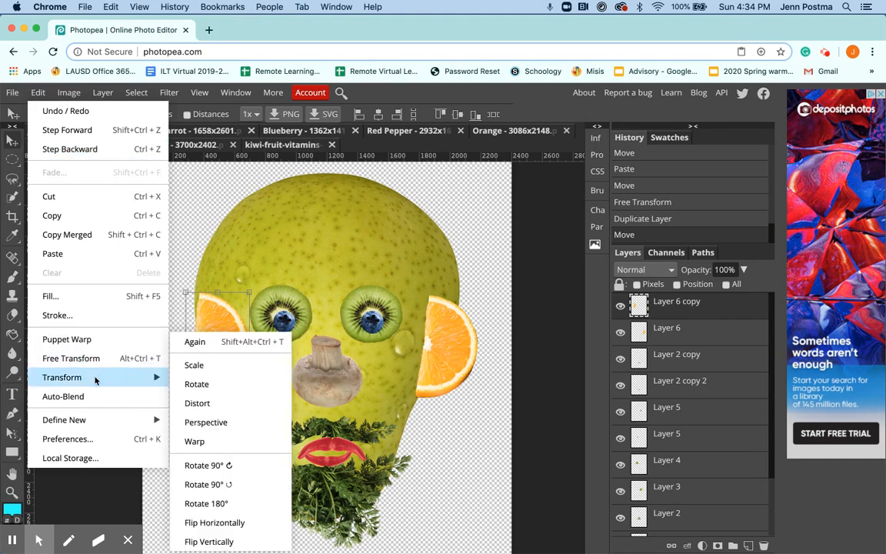
{"action": "left_click", "coordinate": [215, 523]}
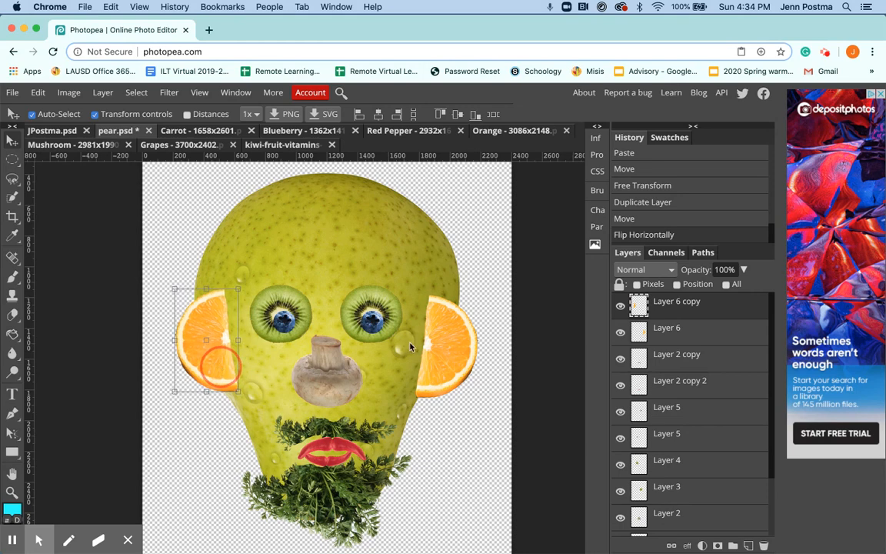
{"action": "left_click_drag", "start_coordinate": [227, 373], "coordinate": [461, 357]}
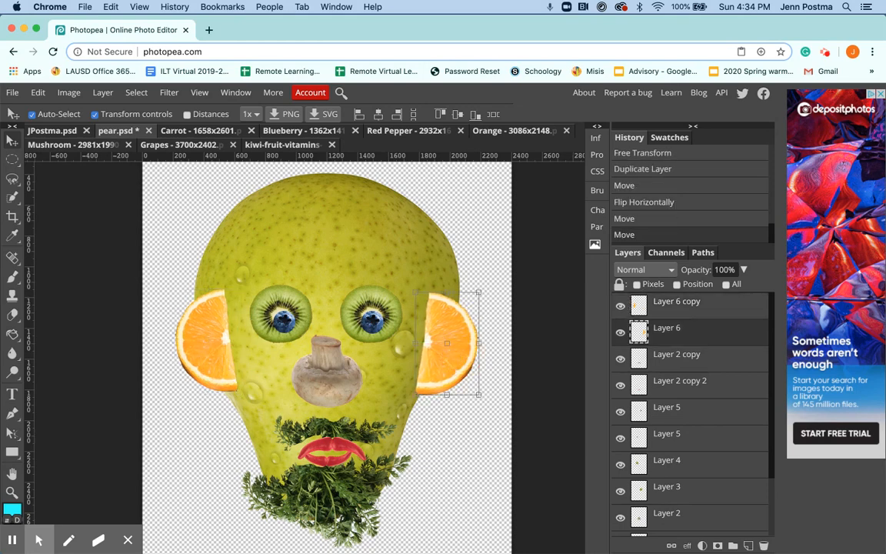
Link the two orange ear layers and move them below the pear layer, Layer 0, in the layer stack
{"action": "left_click", "coordinate": [700, 327]}
{"action": "left_click", "coordinate": [703, 307]}
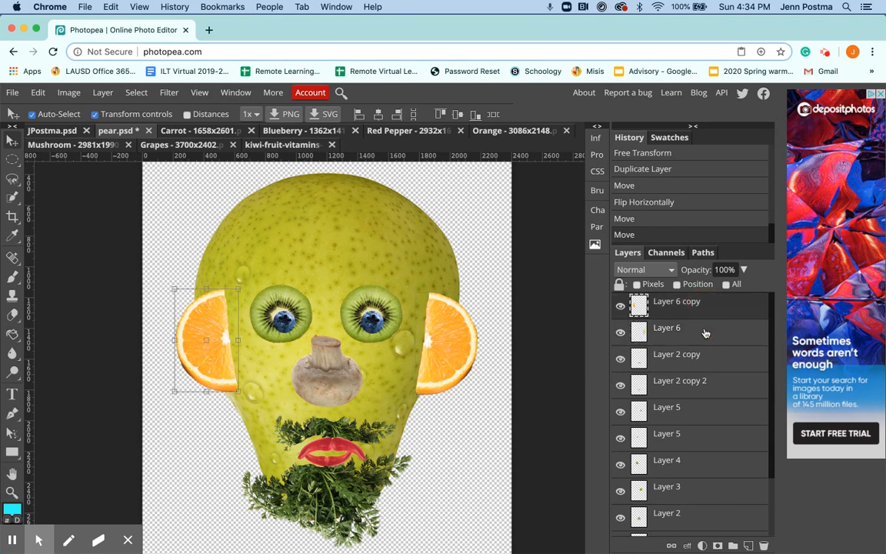
{"action": "left_click", "coordinate": [705, 334], "text": "shift"}
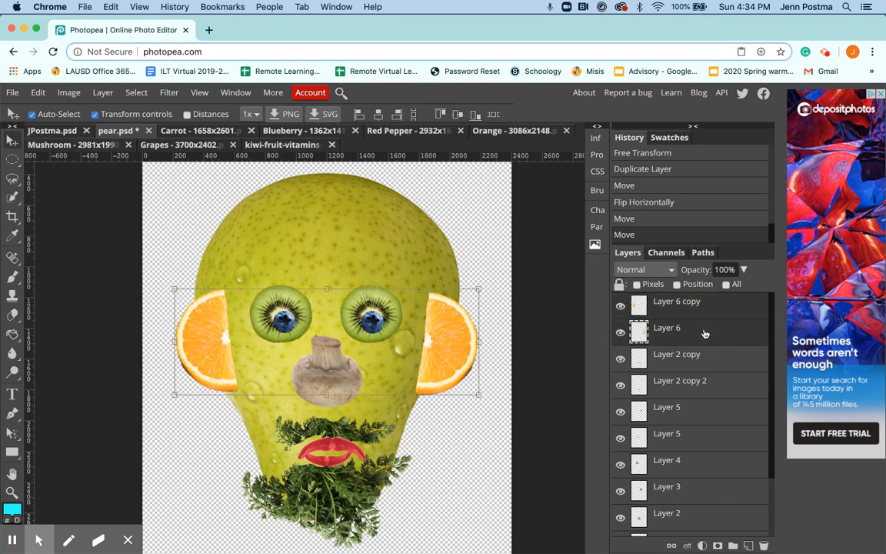
{"action": "left_click", "coordinate": [671, 545]}
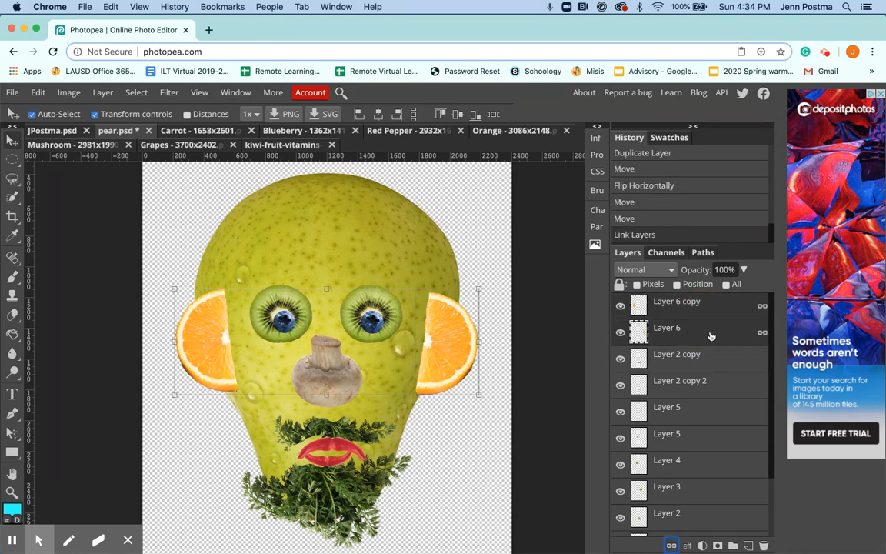
{"action": "left_click_drag", "start_coordinate": [709, 337], "coordinate": [681, 512]}
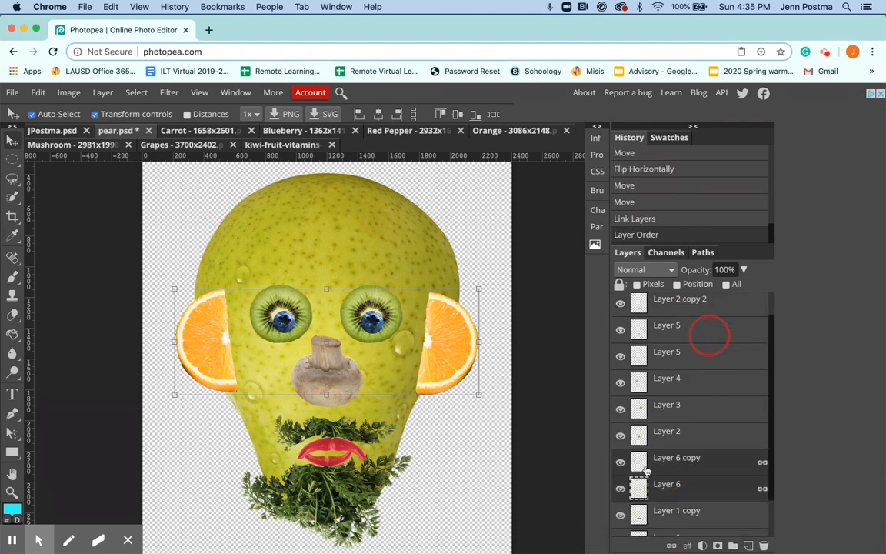
{"action": "left_click_drag", "start_coordinate": [701, 415], "coordinate": [716, 530]}
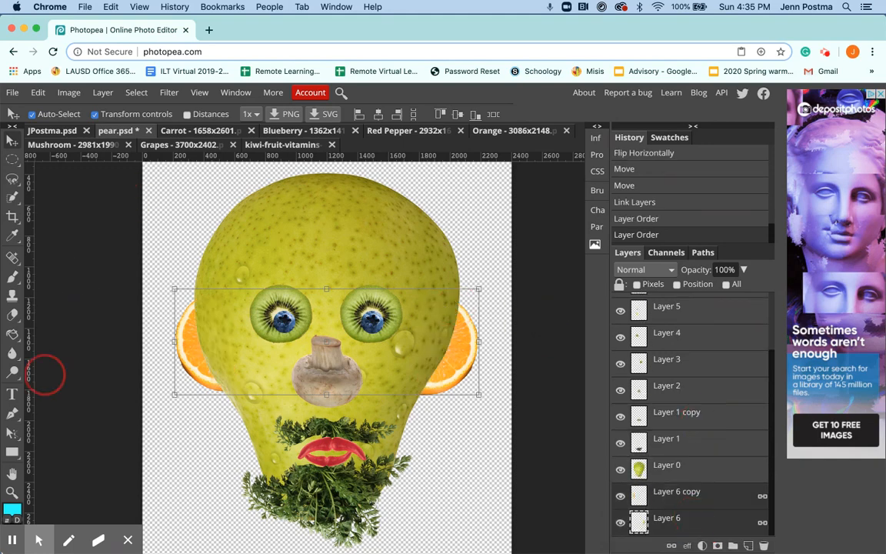
Copy the selected leaf above the red grapes in the Grapes image and paste it into pear.psd
{"action": "left_click", "coordinate": [169, 145]}
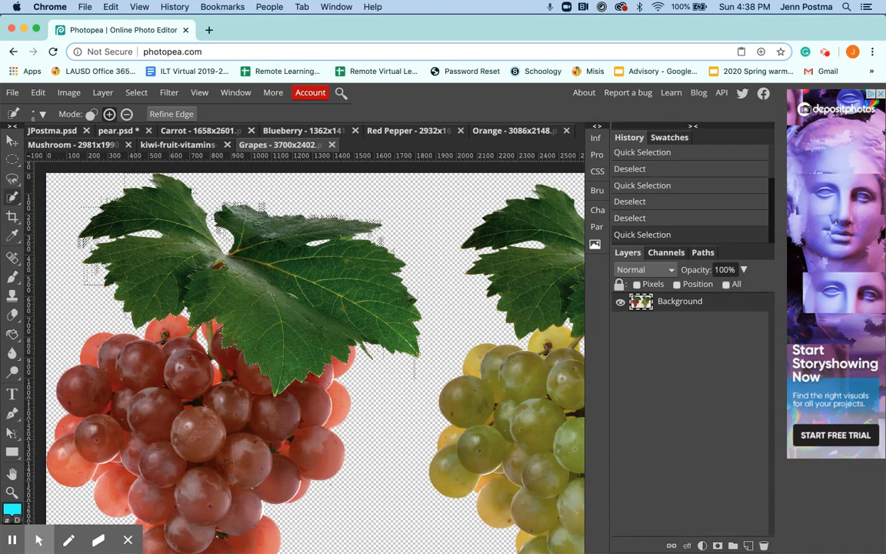
{"action": "mouse_move", "coordinate": [39, 540]}
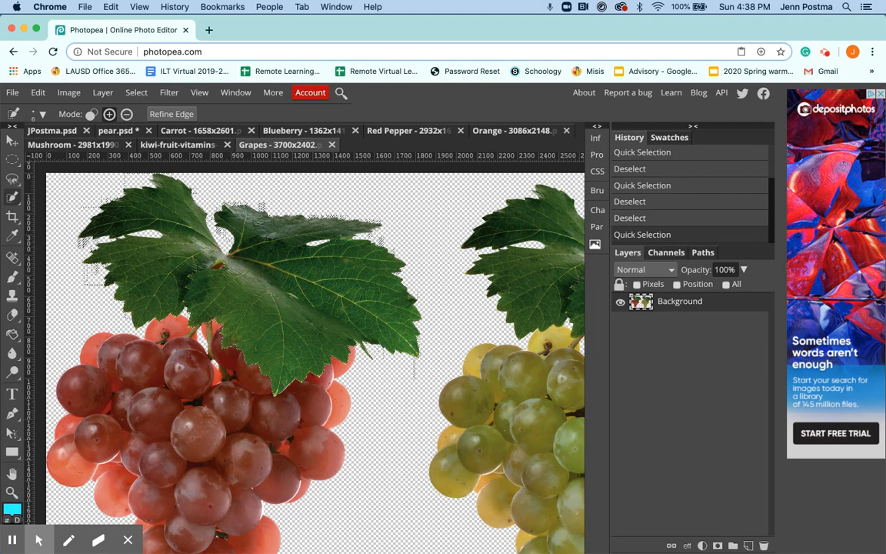
{"action": "left_click", "coordinate": [109, 132]}
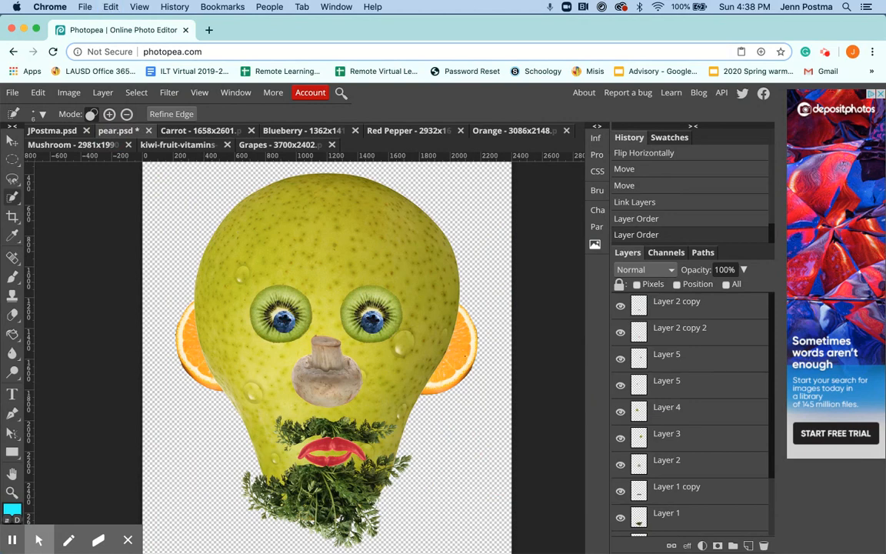
{"action": "key", "text": "super+v"}
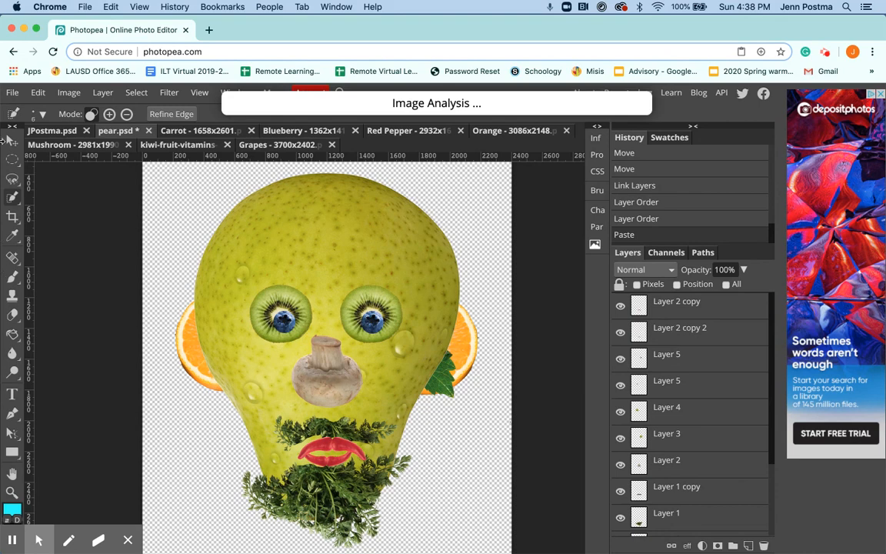
Move the grape leaf layer to the top of the layer stack and save pear.psd
{"action": "left_click", "coordinate": [12, 140]}
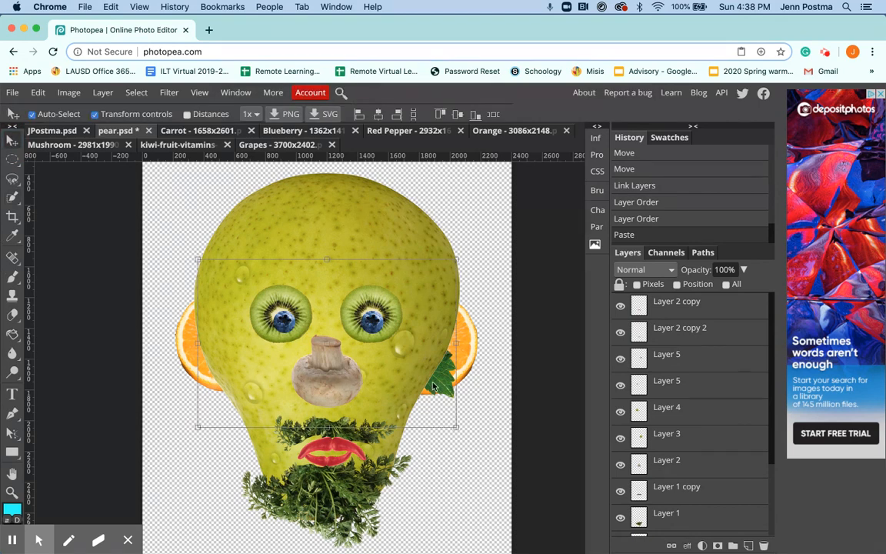
{"action": "scroll", "coordinate": [770, 483], "scroll_direction": "down", "scroll_amount": 3}
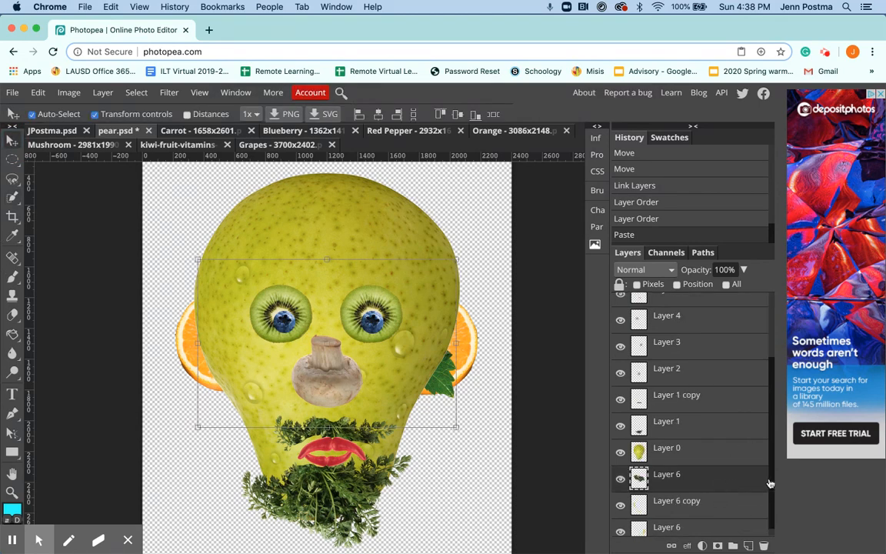
{"action": "left_click_drag", "start_coordinate": [725, 477], "coordinate": [728, 308]}
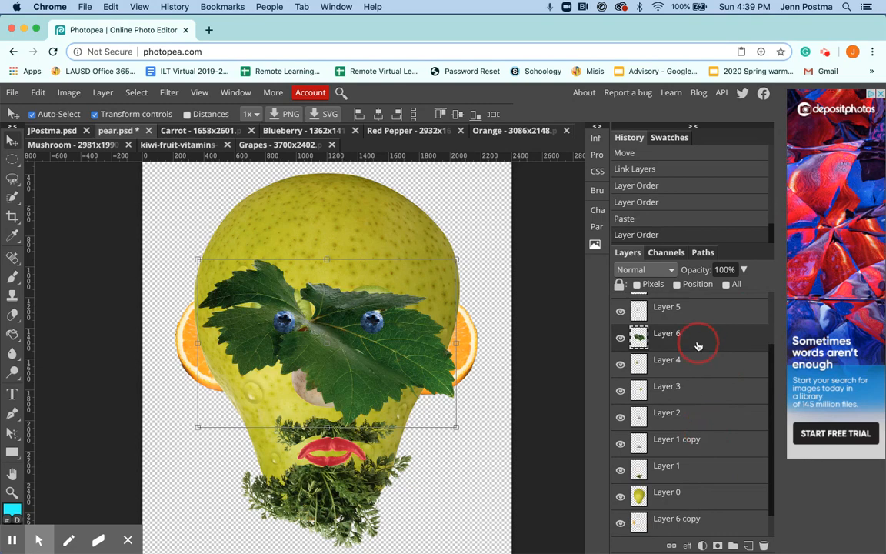
{"action": "left_click_drag", "start_coordinate": [698, 342], "coordinate": [701, 305]}
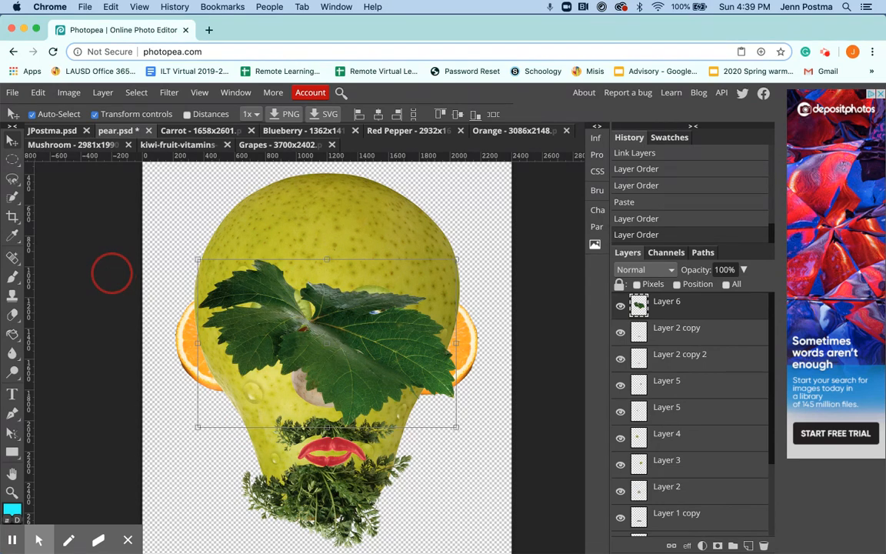
{"action": "key", "text": "ctrl+s"}
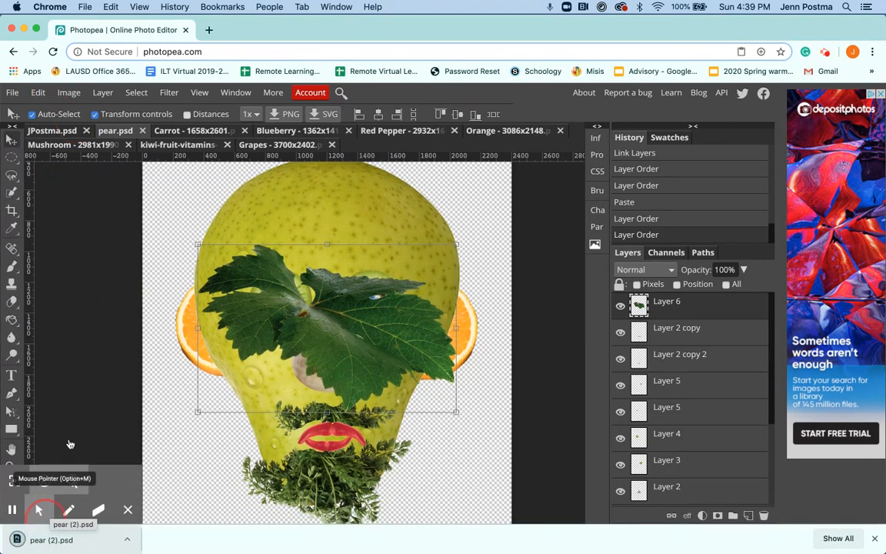
Move the grape leaf onto the top of the pear as hair and scale it down to 87.92%
{"action": "left_click", "coordinate": [38, 510]}
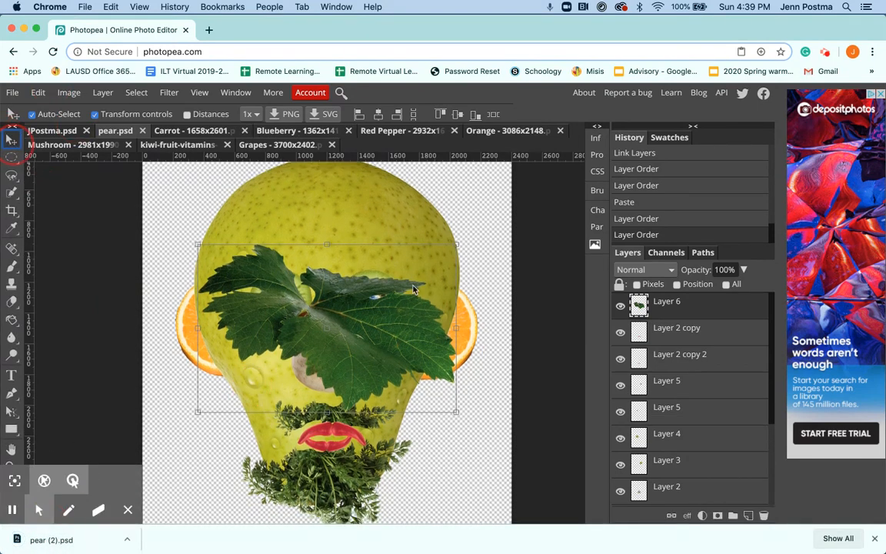
{"action": "left_click_drag", "start_coordinate": [385, 330], "coordinate": [432, 194]}
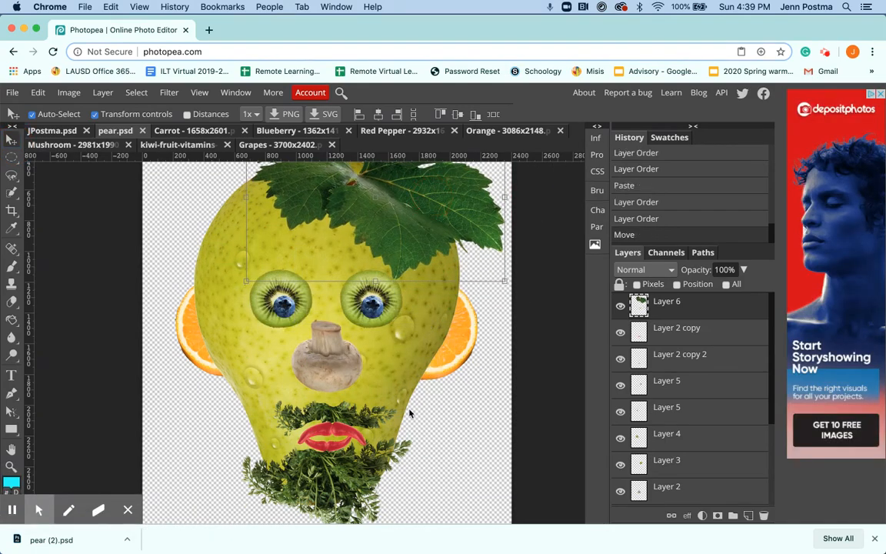
{"action": "scroll", "coordinate": [369, 367], "scroll_direction": "up", "scroll_amount": 3}
{"action": "mouse_move", "coordinate": [393, 264]}
{"action": "left_mouse_down"}
{"action": "mouse_move", "coordinate": [392, 240]}
{"action": "mouse_move", "coordinate": [398, 257]}
{"action": "mouse_move", "coordinate": [390, 255]}
{"action": "left_mouse_up"}
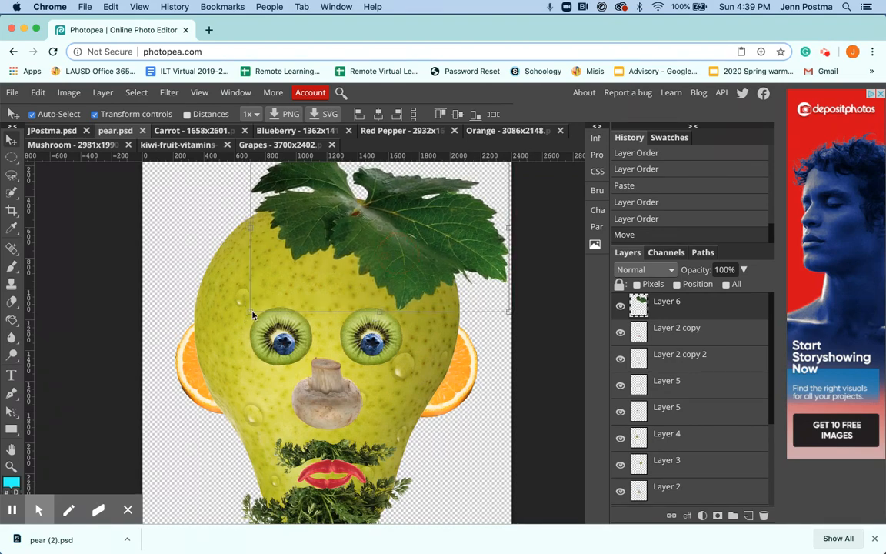
{"action": "left_click_drag", "start_coordinate": [252, 314], "coordinate": [282, 292]}
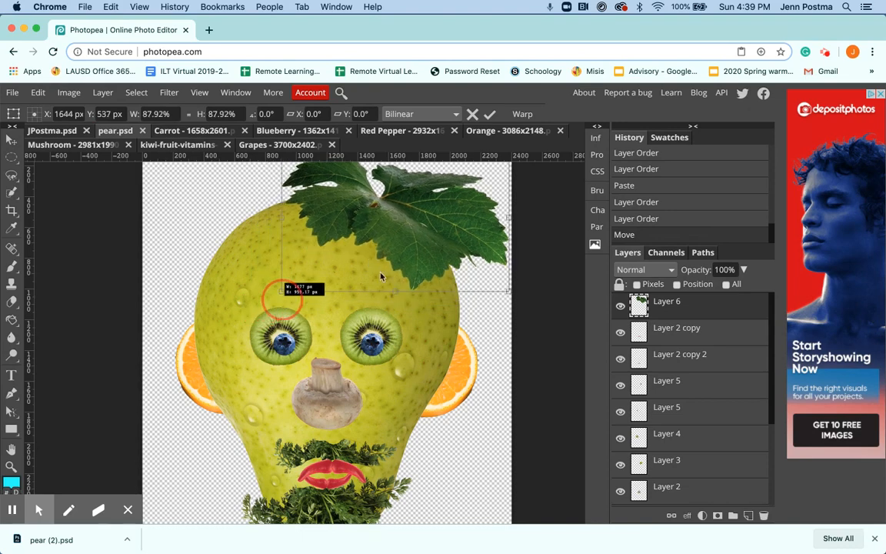
{"action": "left_click_drag", "start_coordinate": [416, 246], "coordinate": [386, 268]}
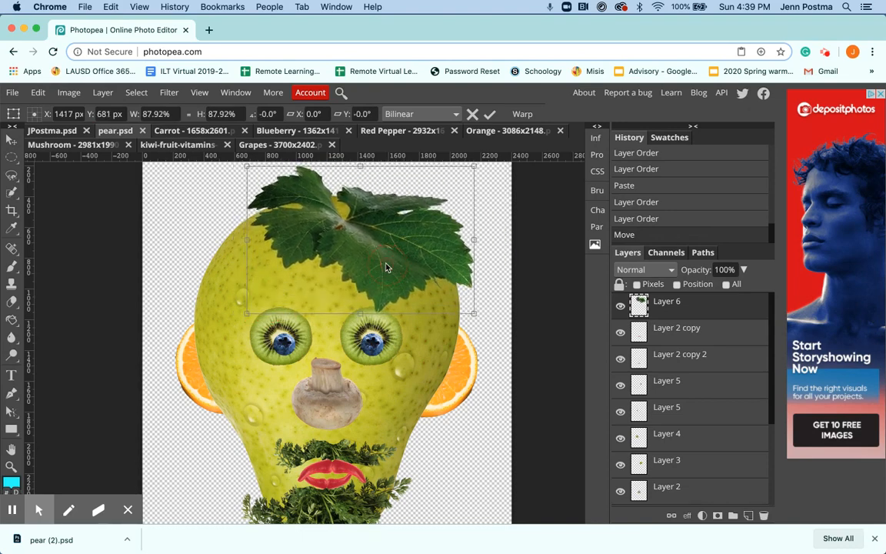
{"action": "key", "text": "Return"}
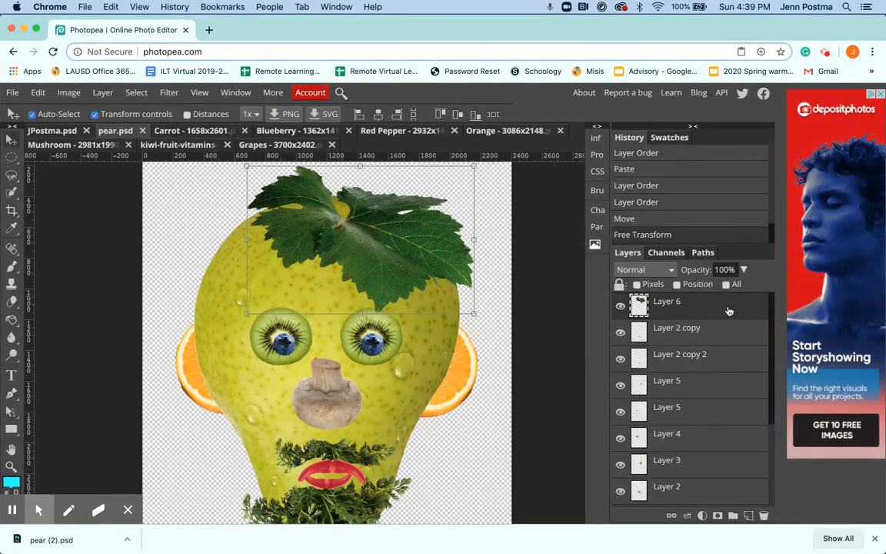
Duplicate the grape leaf layer, shift the copy toward the pear's left side and flip it horizontally to balance the hair
{"action": "left_click_drag", "start_coordinate": [718, 308], "coordinate": [749, 516]}
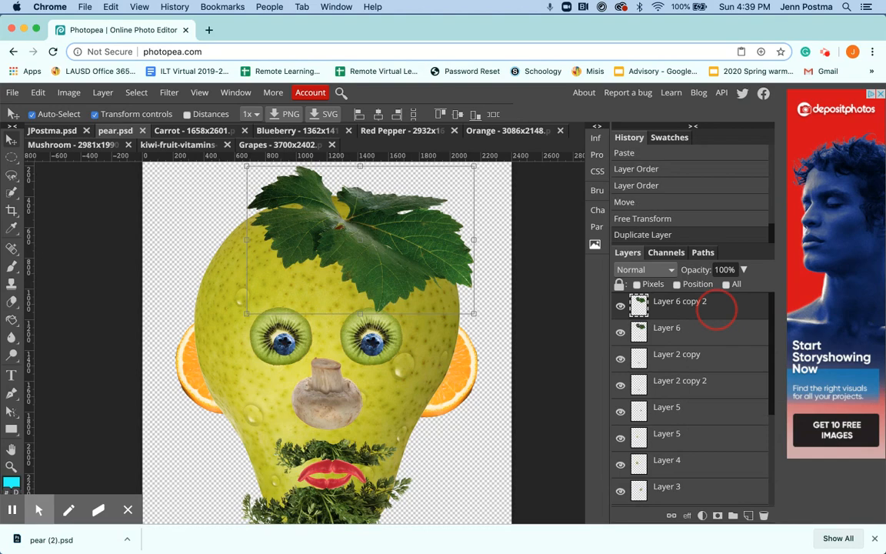
{"action": "left_click_drag", "start_coordinate": [327, 251], "coordinate": [255, 252]}
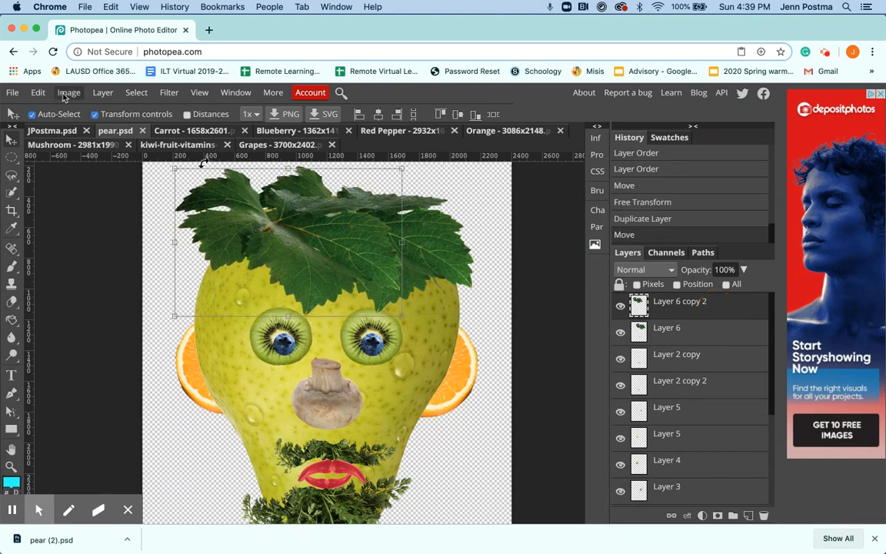
{"action": "left_click", "coordinate": [38, 93]}
{"action": "mouse_move", "coordinate": [119, 381]}
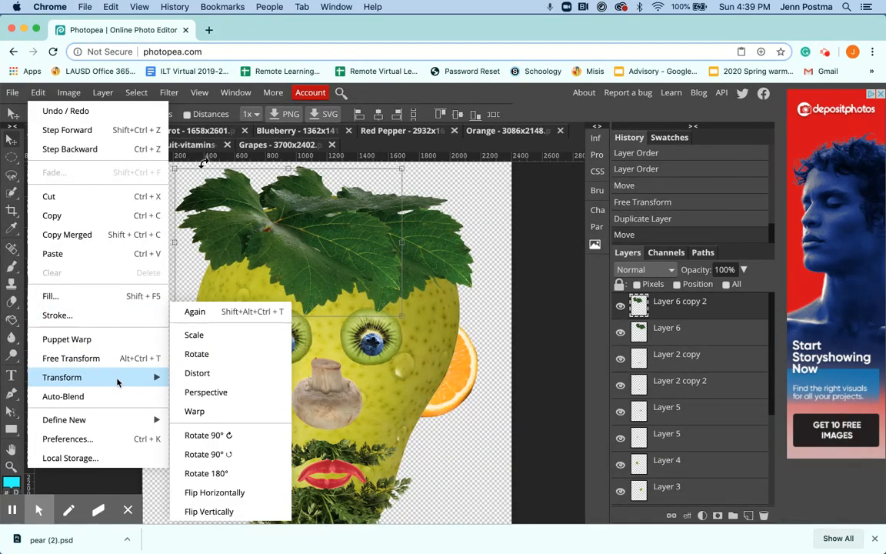
{"action": "left_click", "coordinate": [204, 492]}
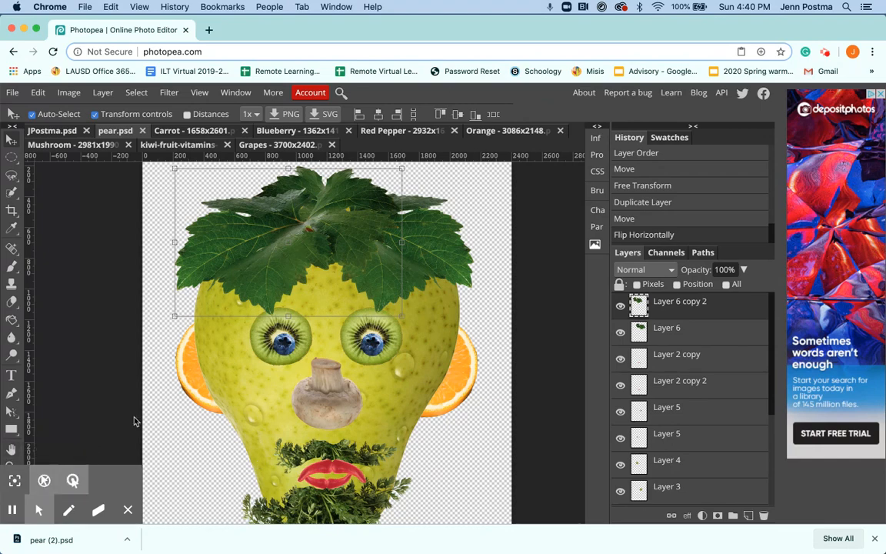
{"action": "left_click", "coordinate": [168, 416]}
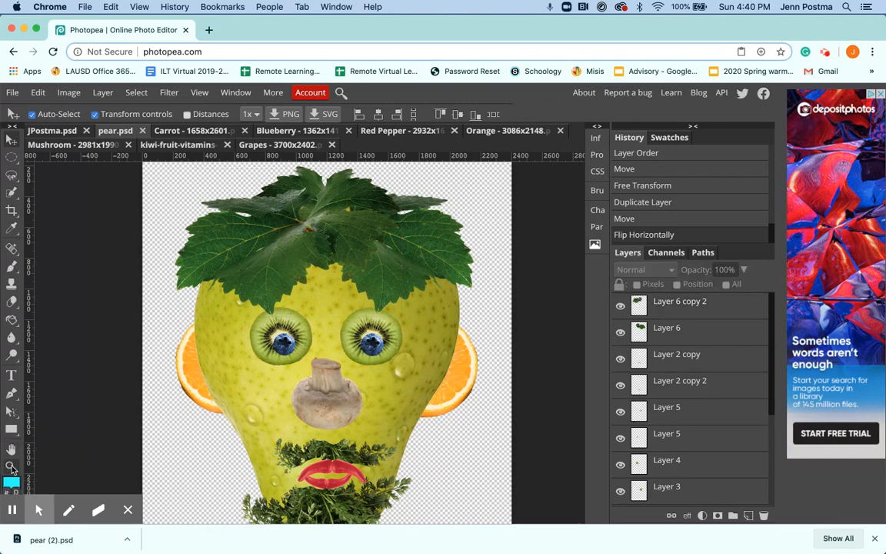
Add a new empty layer directly above the bottommost orange ear layer, Layer 6
{"action": "key", "text": "z"}
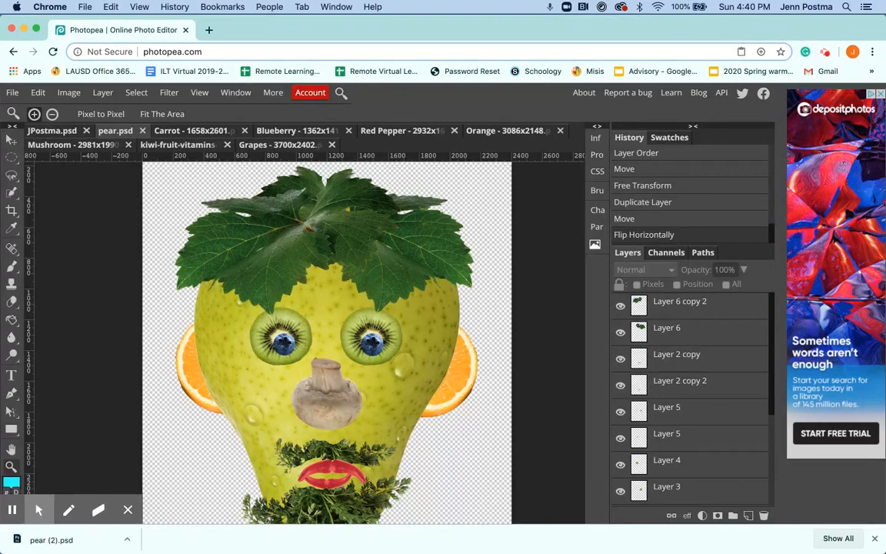
{"action": "left_click", "coordinate": [261, 405], "text": "alt"}
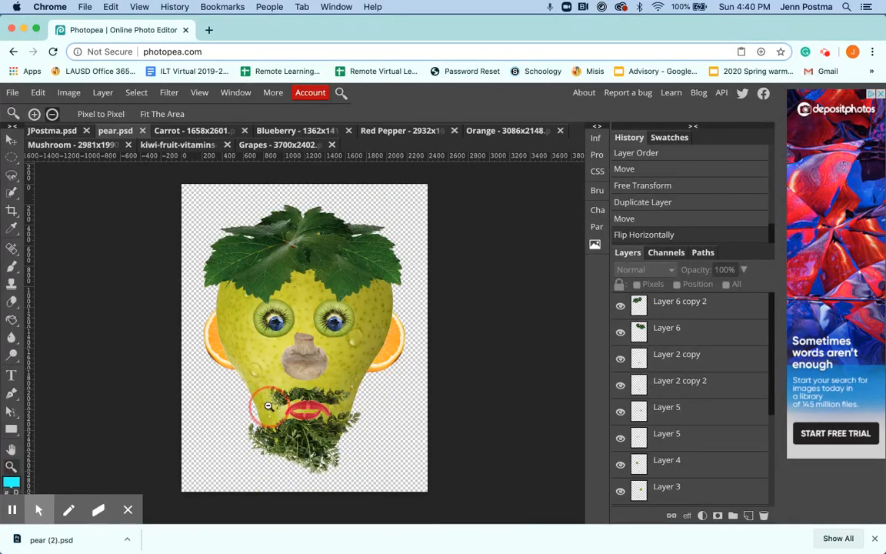
{"action": "left_click", "coordinate": [269, 406], "text": "alt"}
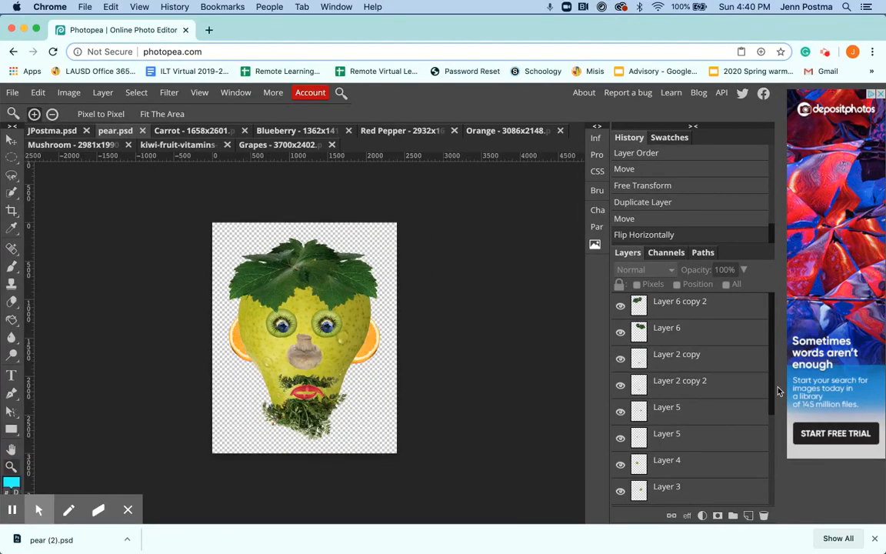
{"action": "scroll", "coordinate": [772, 391], "scroll_direction": "down", "scroll_amount": 5}
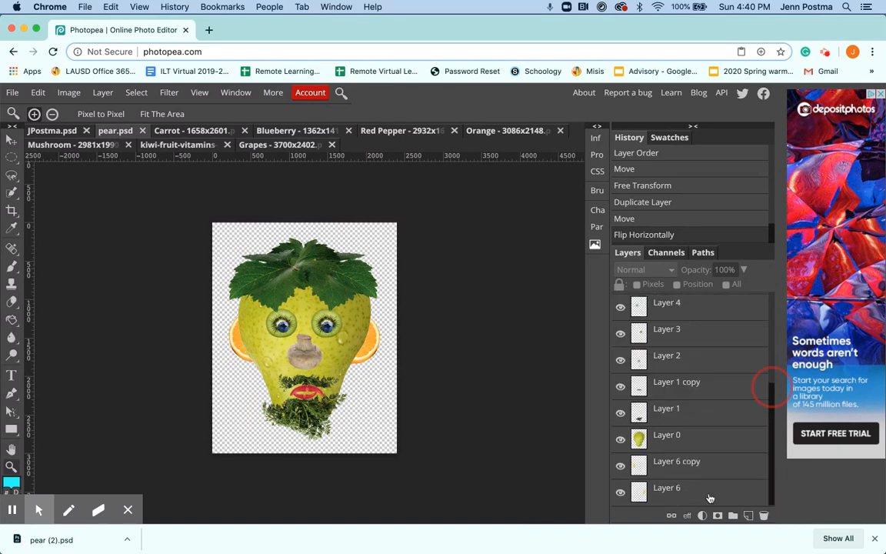
{"action": "left_click", "coordinate": [709, 494], "text": "shift"}
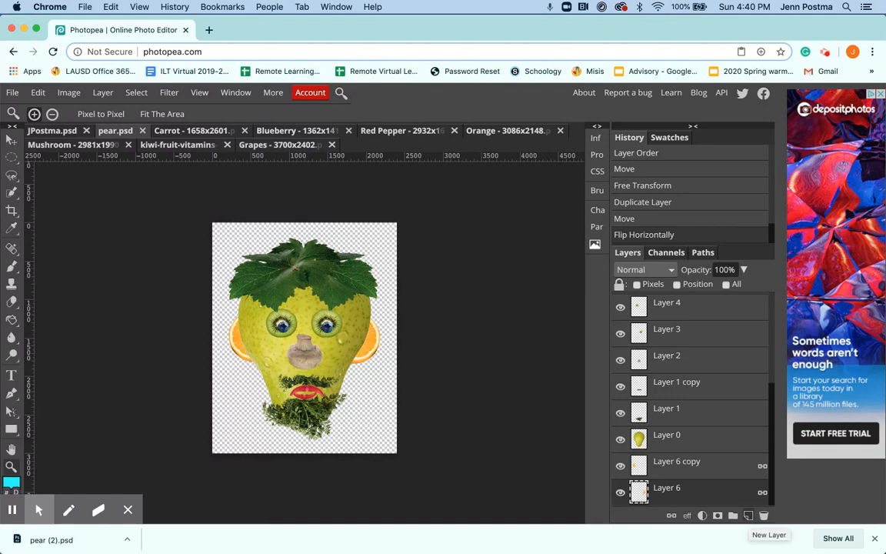
{"action": "left_click", "coordinate": [749, 516]}
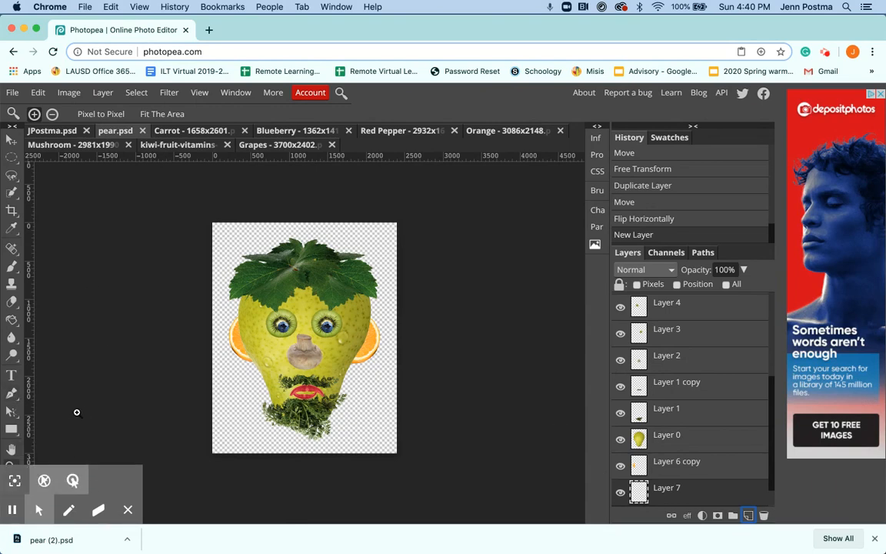
Set the foreground color to the light pink e47fe4
{"action": "left_click", "coordinate": [12, 483]}
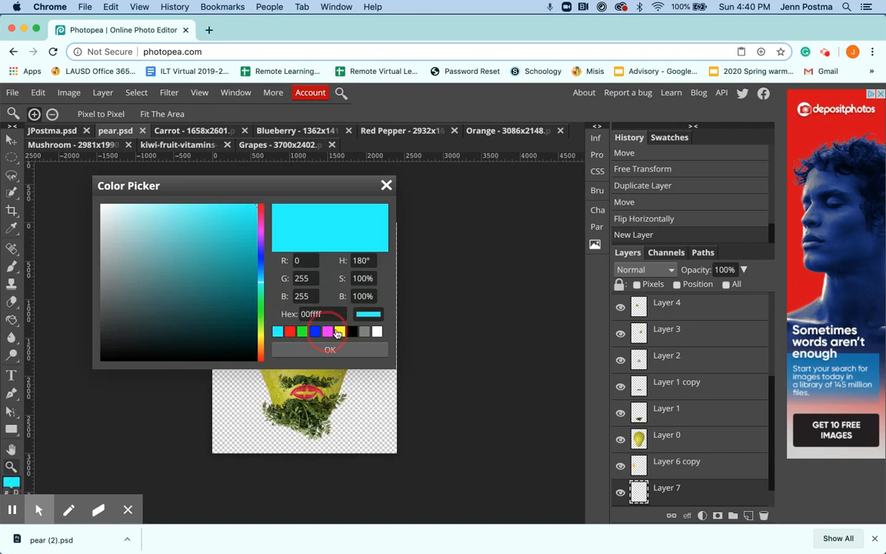
{"action": "left_click", "coordinate": [327, 331]}
{"action": "left_click", "coordinate": [170, 220]}
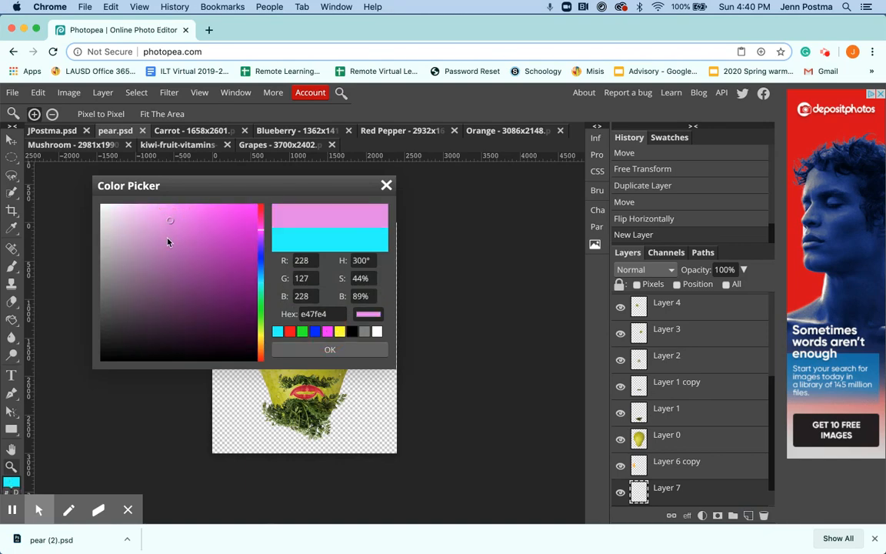
{"action": "left_click", "coordinate": [350, 352]}
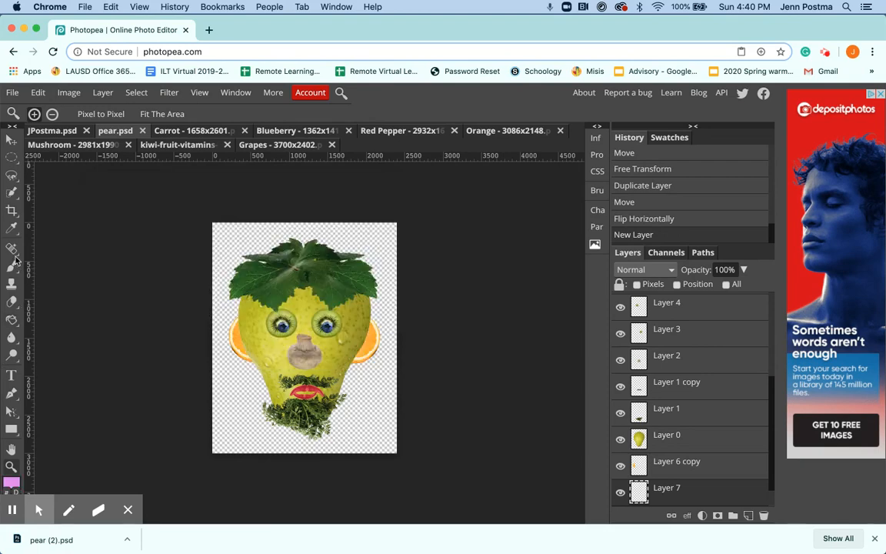
Fill the new layer with the pink foreground color using the Paint Bucket Tool
{"action": "right_click", "coordinate": [11, 320]}
{"action": "left_click", "coordinate": [60, 323]}
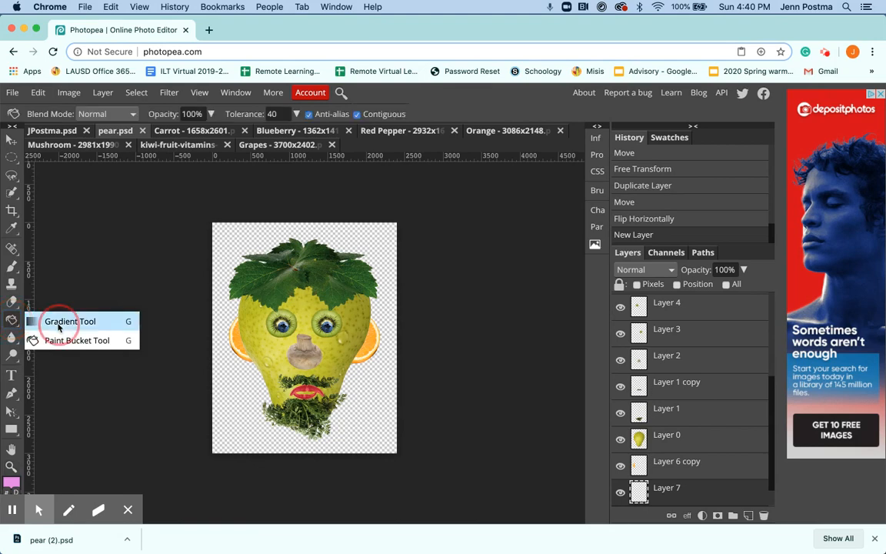
{"action": "right_click", "coordinate": [14, 323]}
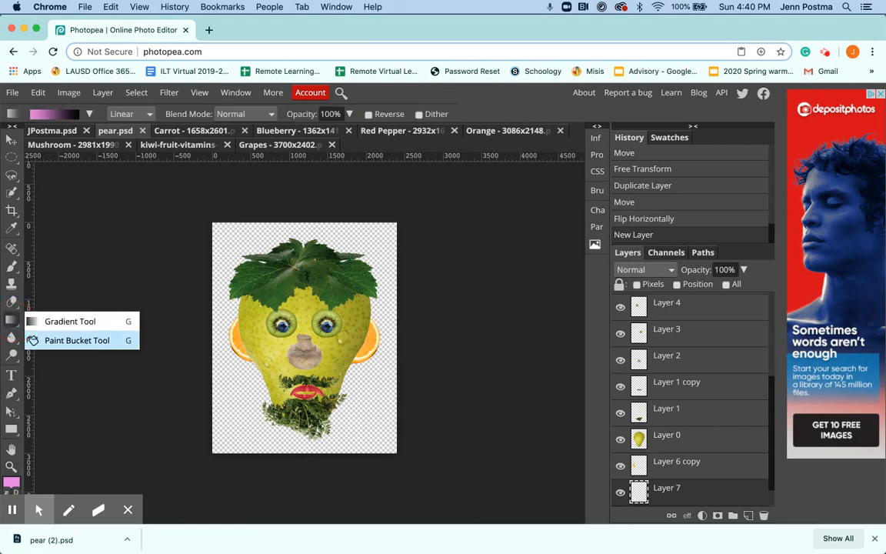
{"action": "left_click", "coordinate": [79, 341]}
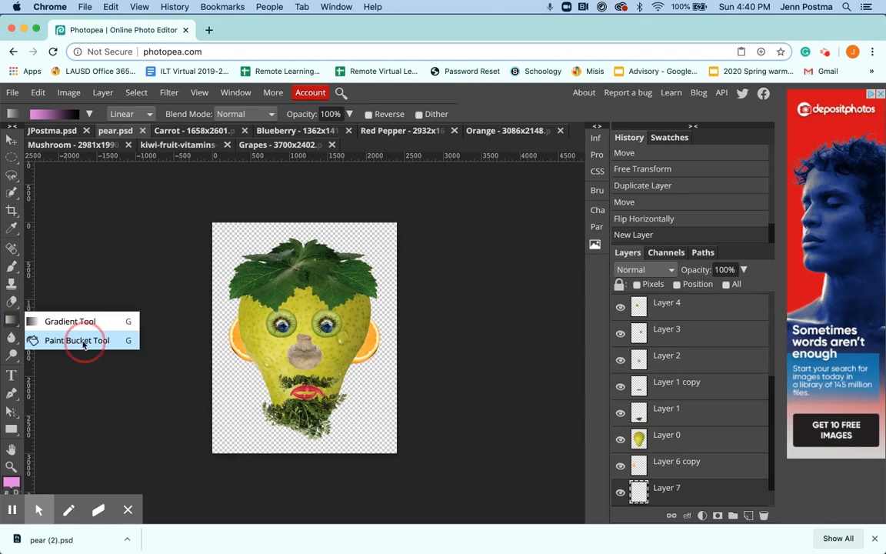
{"action": "left_click", "coordinate": [248, 241]}
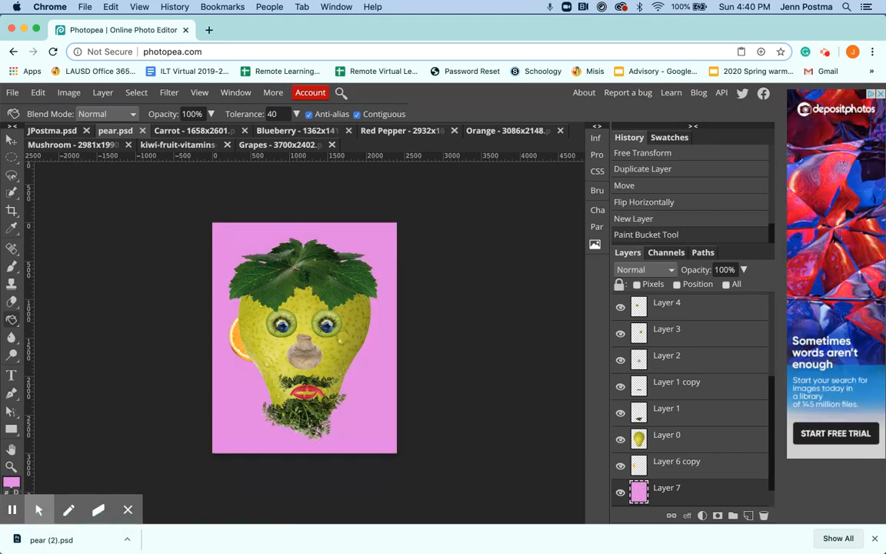
Move the orange ear layer, Layer 6, above the pink background layer, Layer 7, in the layer stack
{"action": "scroll", "coordinate": [638, 415], "scroll_direction": "down", "scroll_amount": 1}
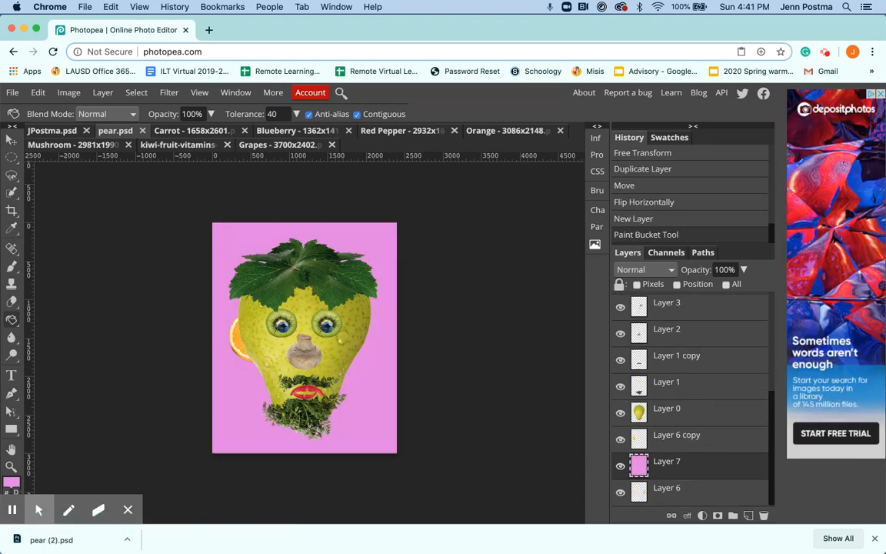
{"action": "left_click", "coordinate": [725, 493]}
{"action": "left_click_drag", "start_coordinate": [727, 490], "coordinate": [716, 454]}
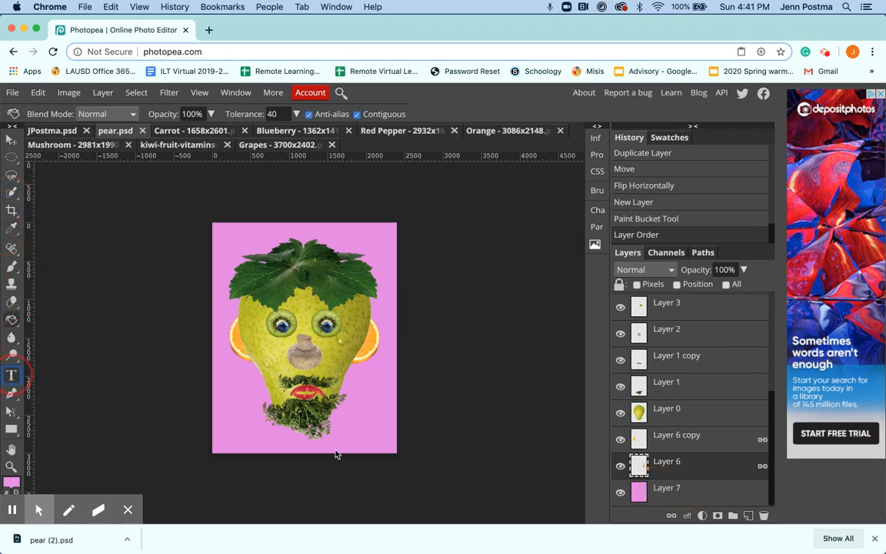
Add the artist's name as black 152 px DejaVu Sans text and place it in the lower-right corner of the pink canvas
{"action": "key", "text": "t"}
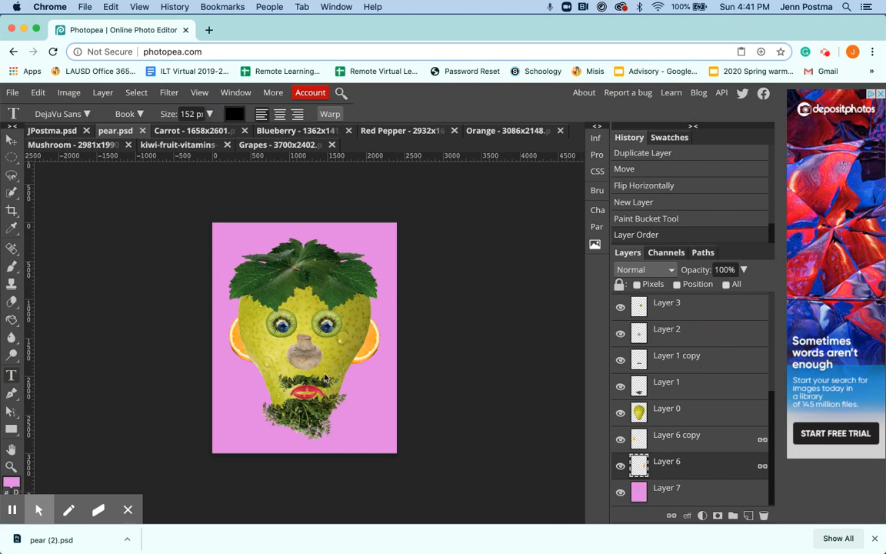
{"action": "left_click", "coordinate": [210, 114]}
{"action": "left_click", "coordinate": [12, 375]}
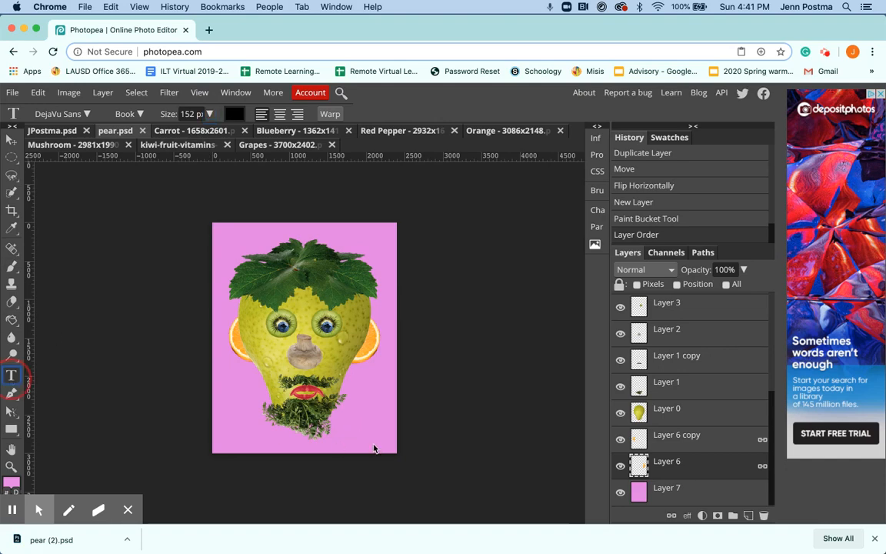
{"action": "left_click", "coordinate": [351, 429]}
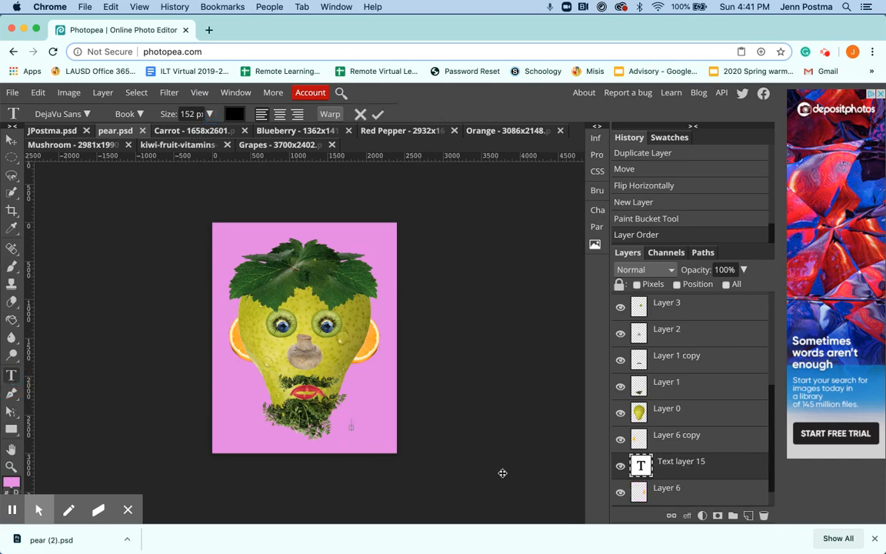
{"action": "type", "text": "Ms. Post"}
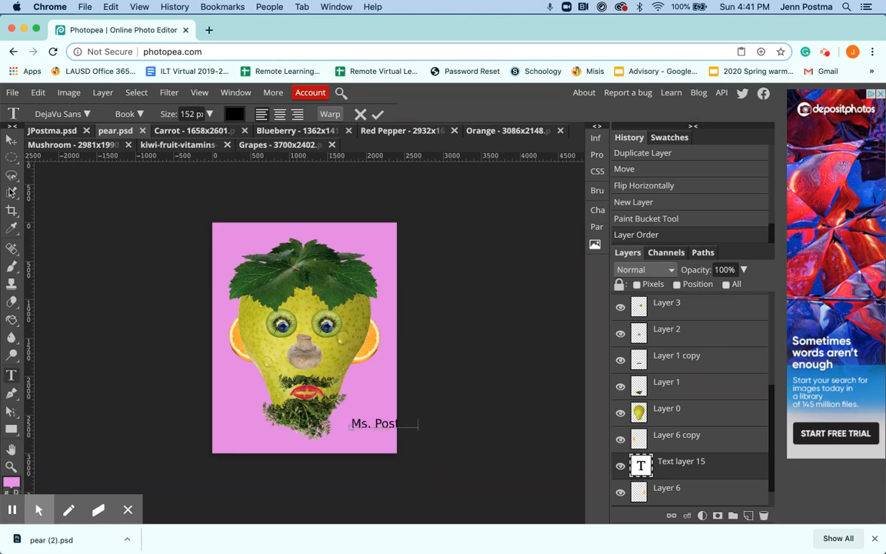
{"action": "left_click", "coordinate": [11, 139]}
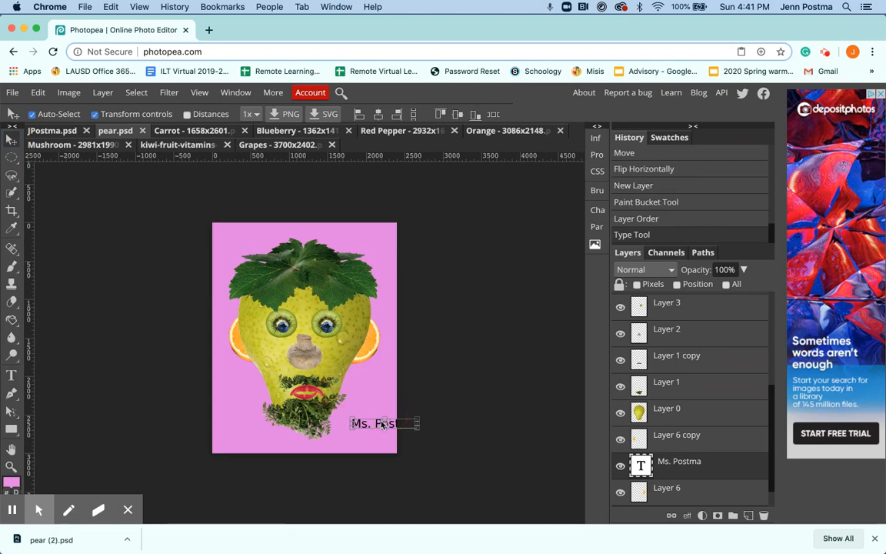
{"action": "left_click_drag", "start_coordinate": [383, 423], "coordinate": [352, 439]}
{"action": "left_click", "coordinate": [452, 402]}
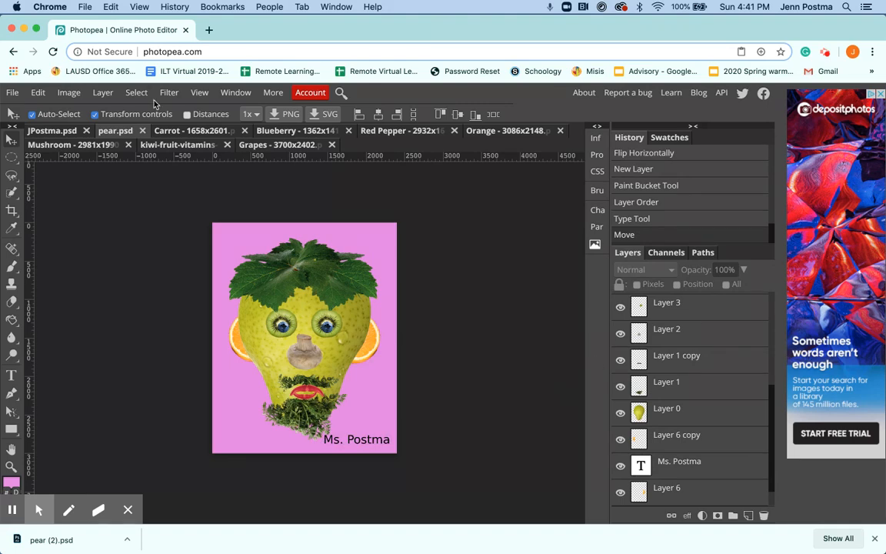
Compare pear.psd with the finished example face and save pear.psd as a PSD file
{"action": "left_click", "coordinate": [54, 133]}
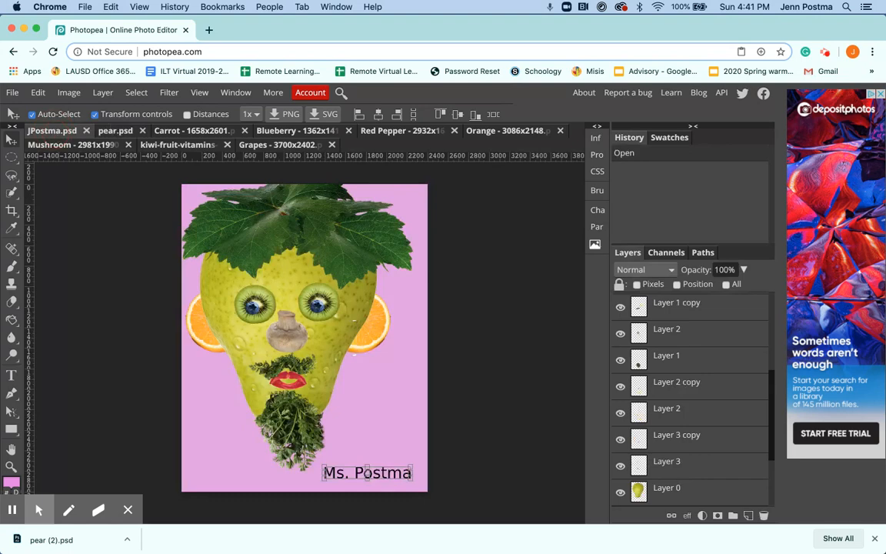
{"action": "left_click", "coordinate": [115, 131]}
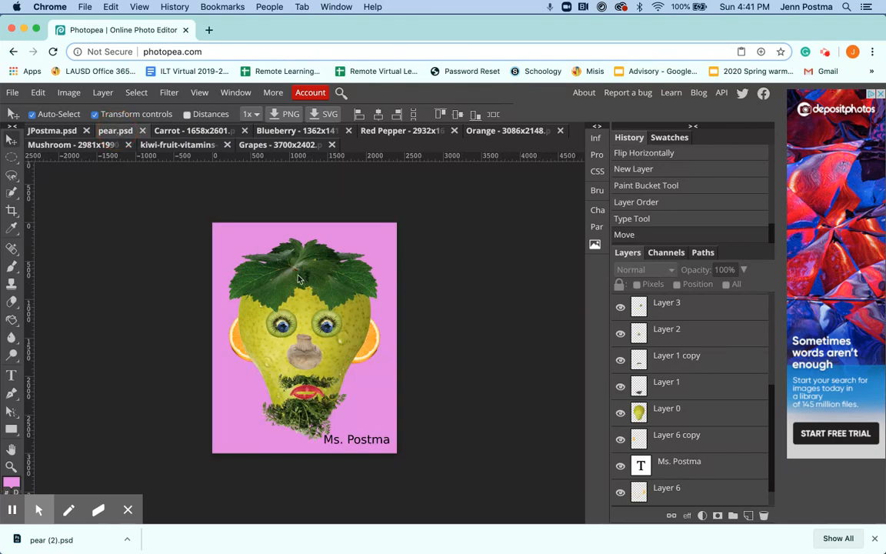
{"action": "left_click", "coordinate": [13, 94]}
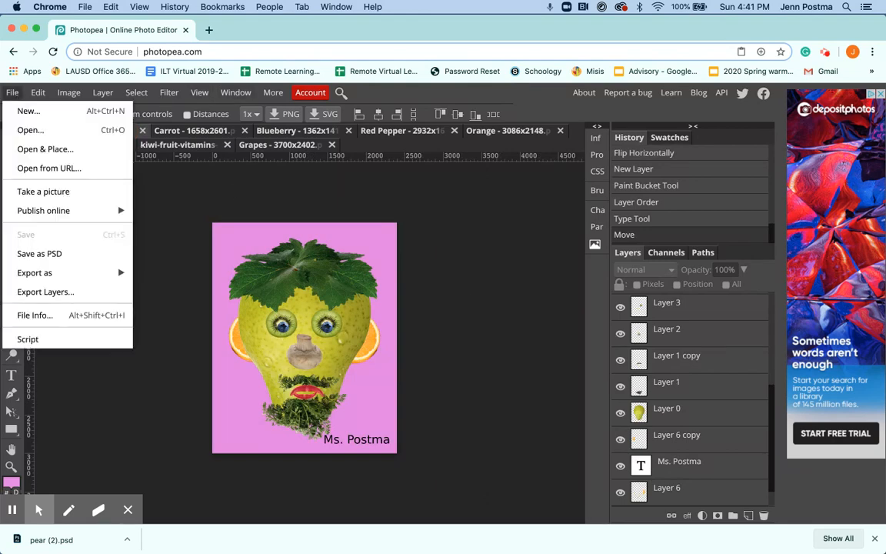
{"action": "left_click", "coordinate": [51, 254]}
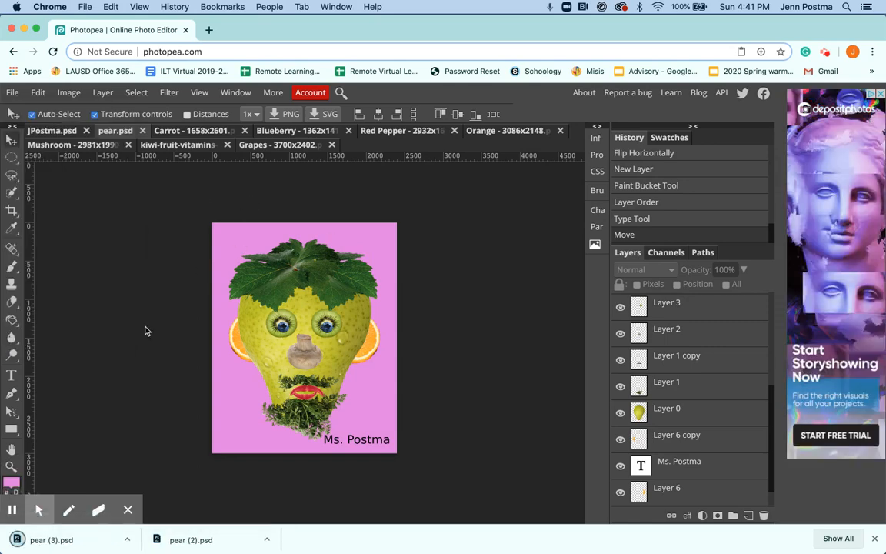
Minimize the browser and Photoshop windows and switch to the Downloads folder in Finder
{"action": "left_click", "coordinate": [23, 30]}
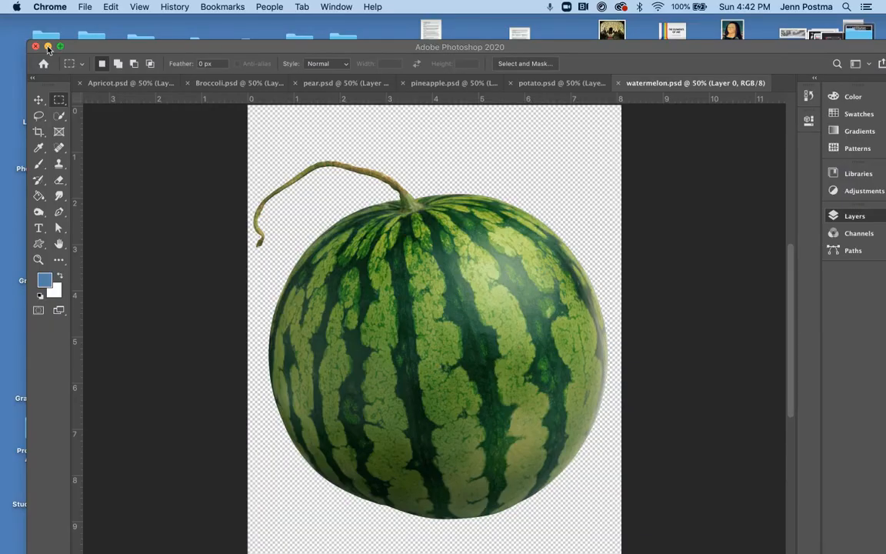
{"action": "left_click", "coordinate": [47, 47]}
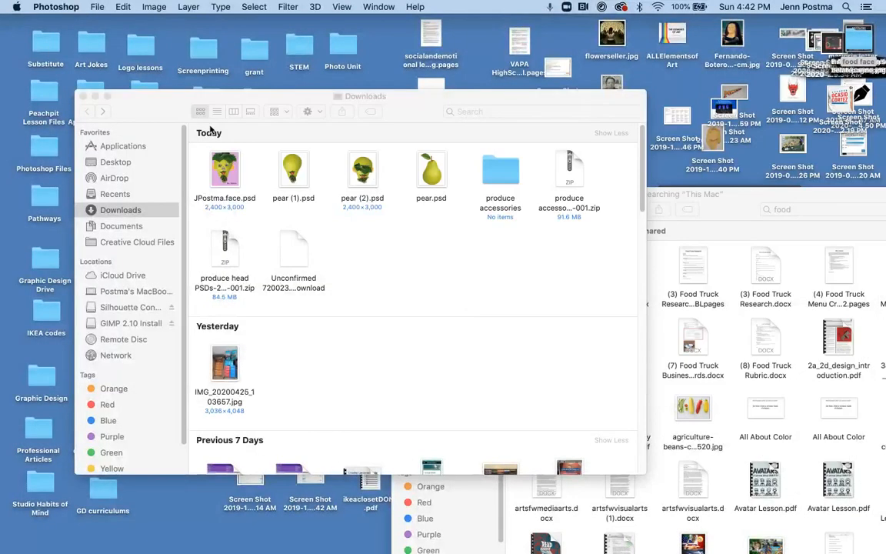
{"action": "left_click", "coordinate": [267, 224]}
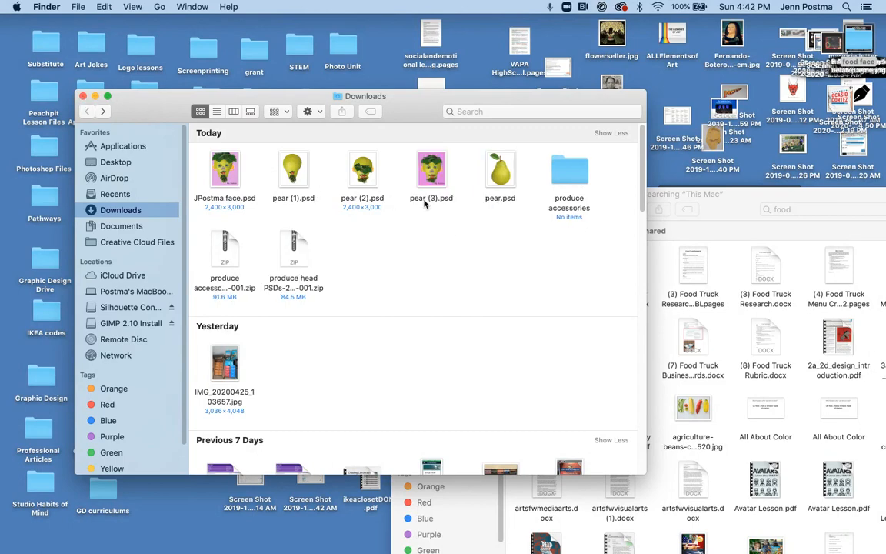
Try to rename pear (3).psd to the artist's first initial and surname followed by ".face", keeping the .psd extension
{"action": "right_click", "coordinate": [424, 202]}
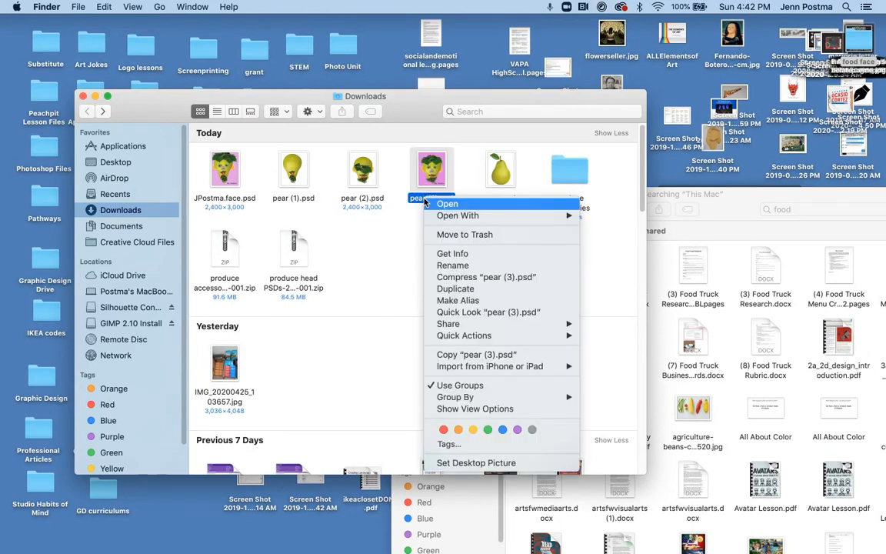
{"action": "left_click", "coordinate": [491, 265]}
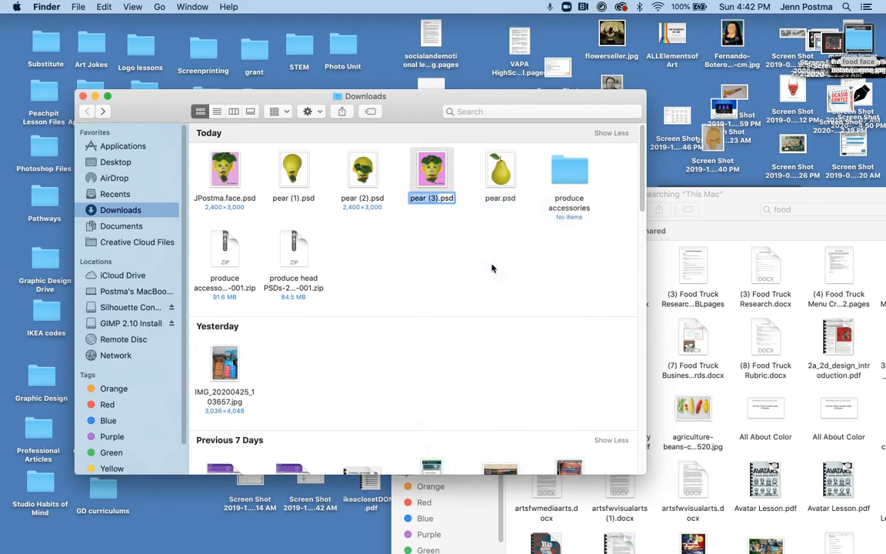
{"action": "type", "text": "j"}
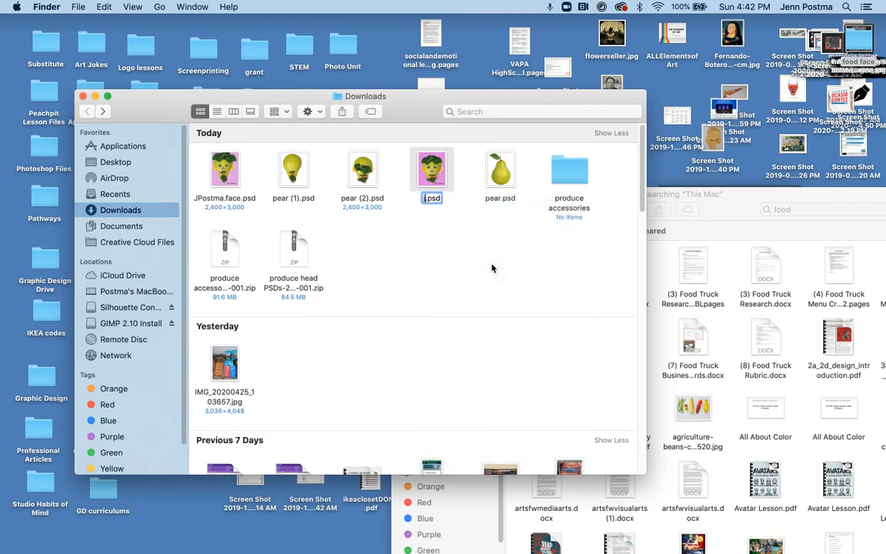
{"action": "type", "text": ".postma"}
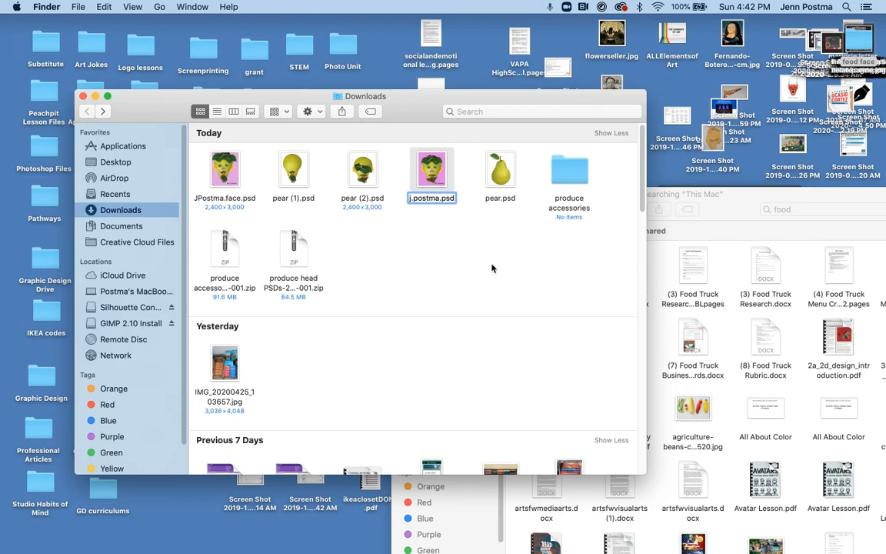
{"action": "key", "text": "BackSpace"}
{"action": "key", "text": "BackSpace"}
{"action": "key", "text": "BackSpace"}
{"action": "key", "text": "BackSpace"}
{"action": "key", "text": "BackSpace"}
{"action": "key", "text": "BackSpace"}
{"action": "key", "text": "BackSpace"}
{"action": "key", "text": "BackSpace"}
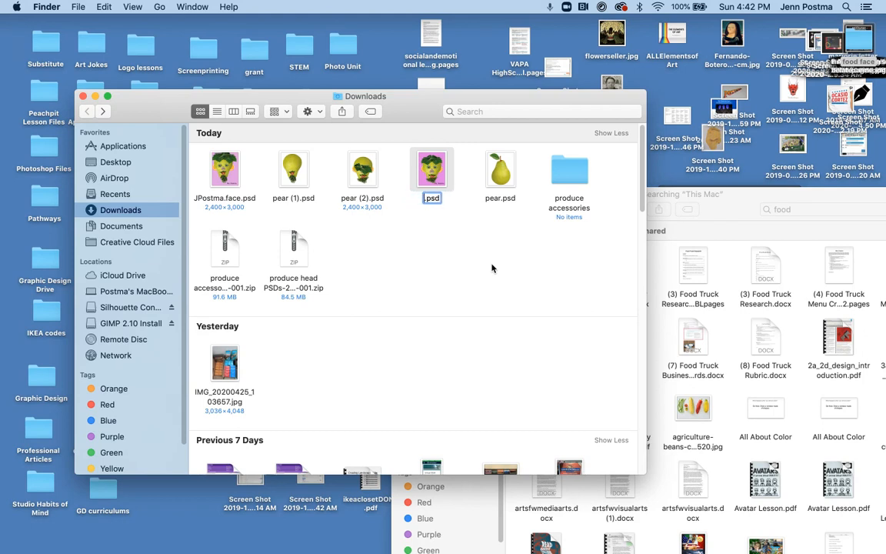
{"action": "type", "text": "jpostma"}
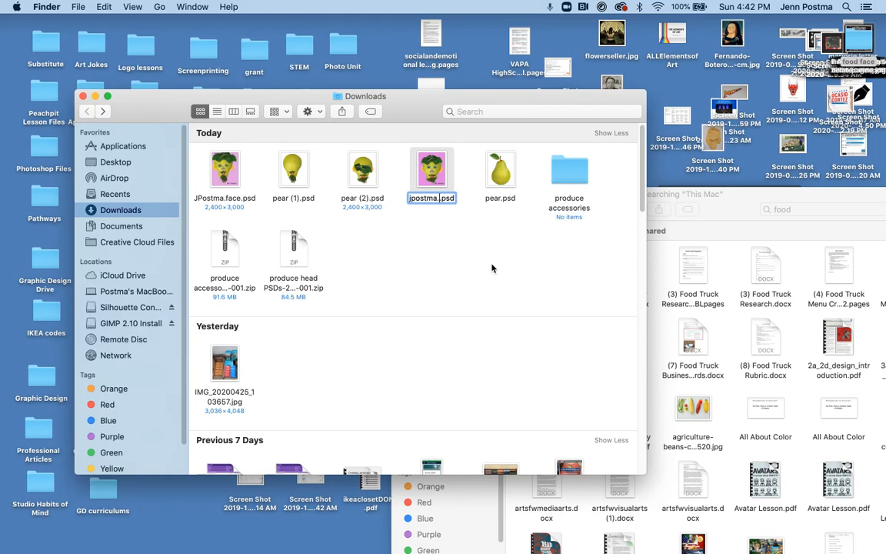
{"action": "type", "text": ".face"}
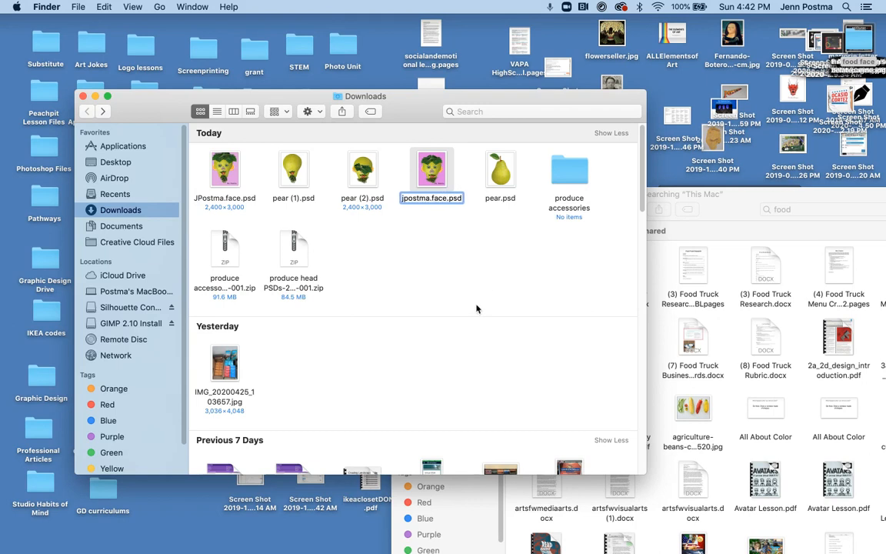
{"action": "key", "text": "Return"}
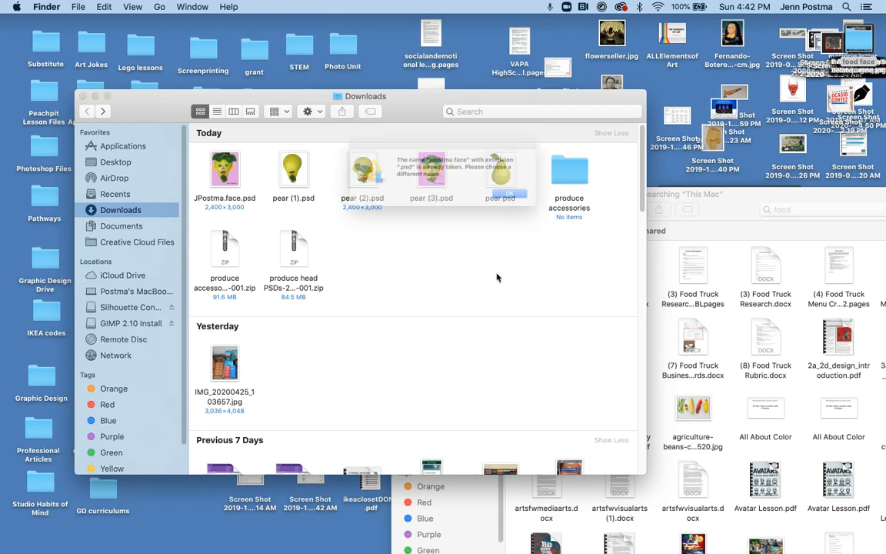
{"action": "left_click", "coordinate": [535, 202]}
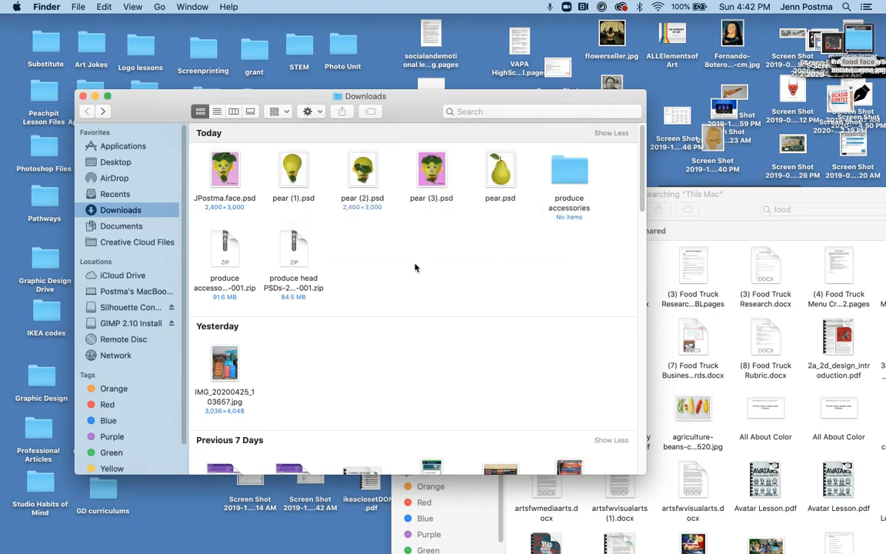
Rename pear (3).psd to the artist's first initial and surname followed by ".face2", keeping the .psd extension
{"action": "right_click", "coordinate": [423, 199]}
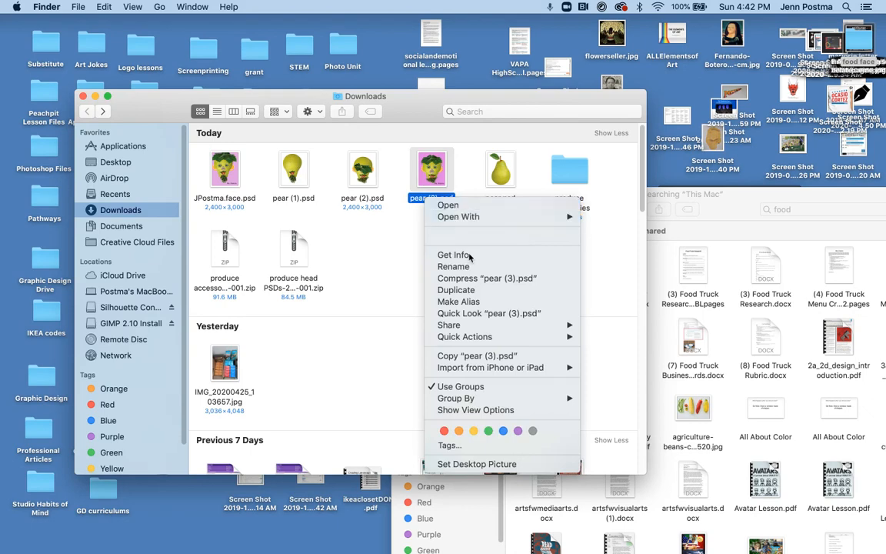
{"action": "left_click", "coordinate": [499, 267]}
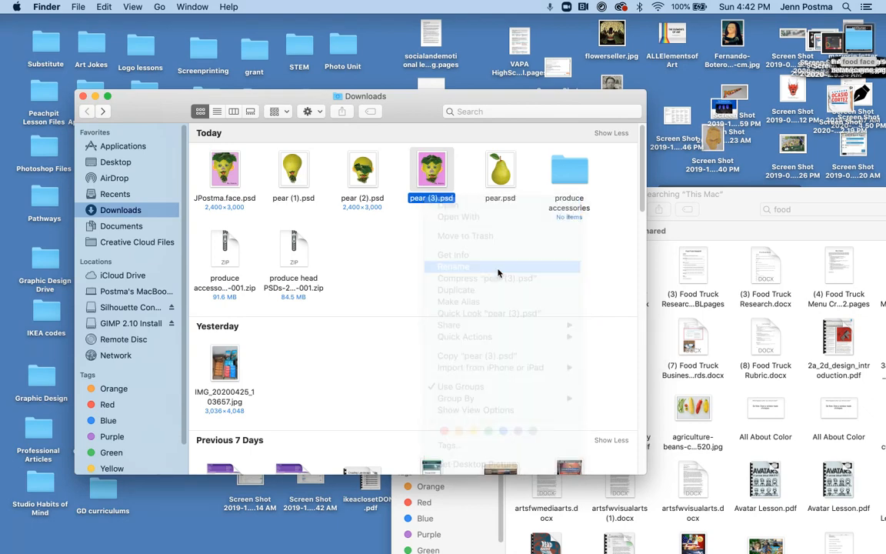
{"action": "type", "text": "j"}
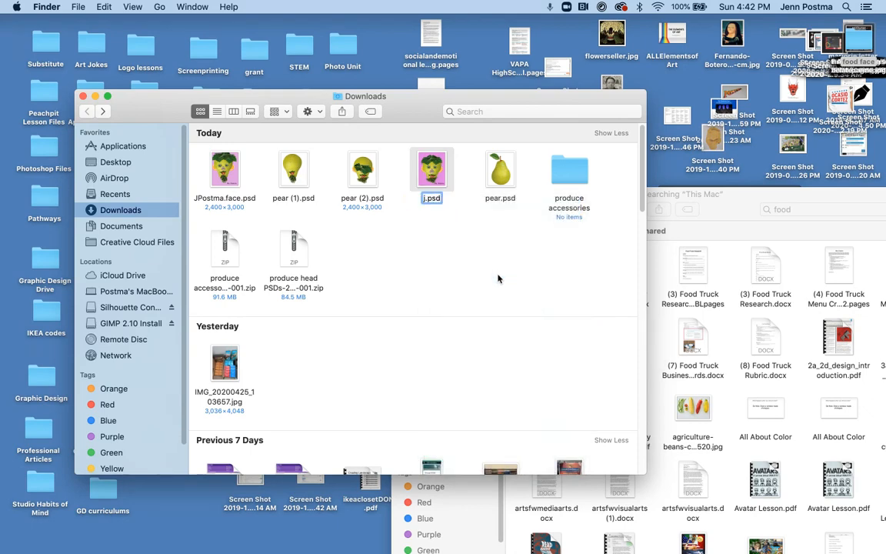
{"action": "type", "text": "postma.face"}
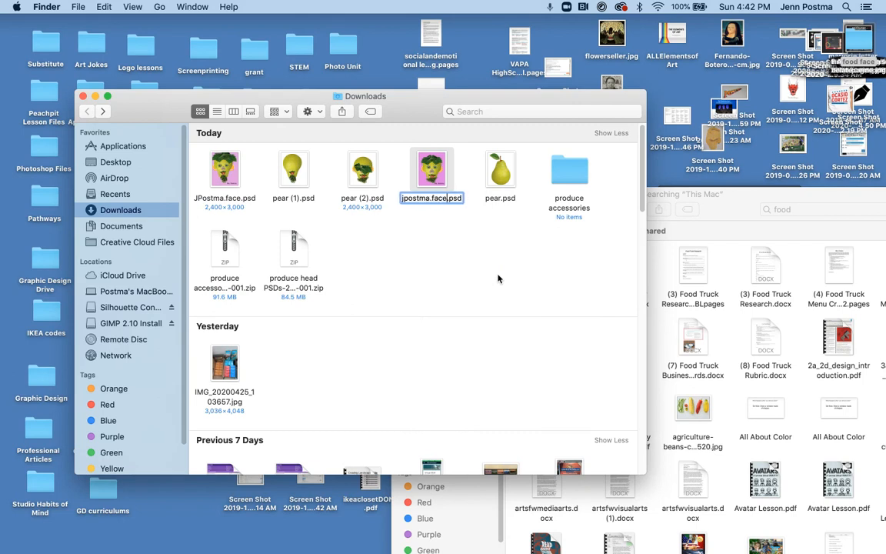
{"action": "type", "text": "2"}
{"action": "left_click", "coordinate": [447, 259]}
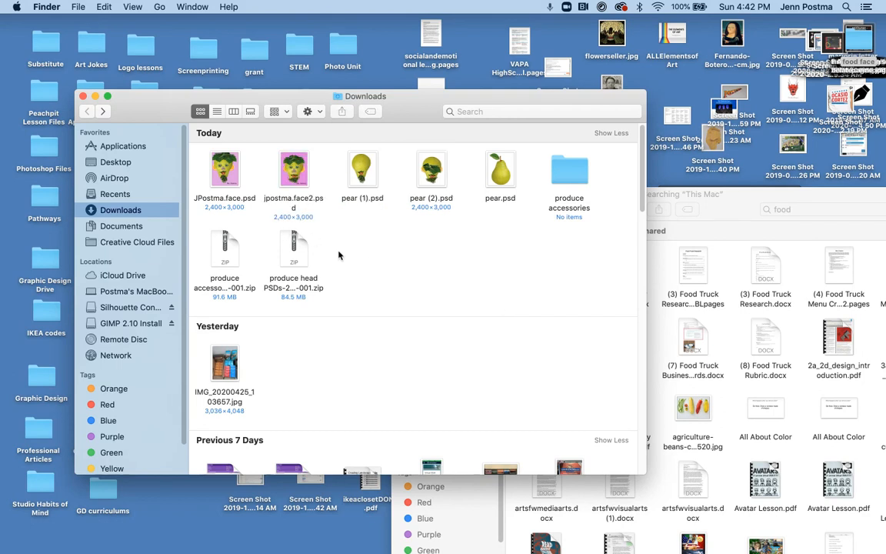